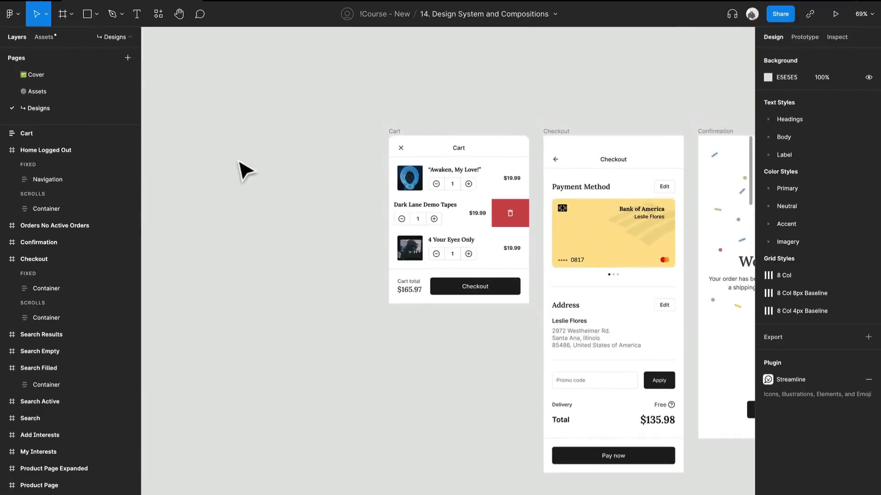
Duplicate the Cart frame to the left of the original on the same row, at about X 3255.
click(394, 139)
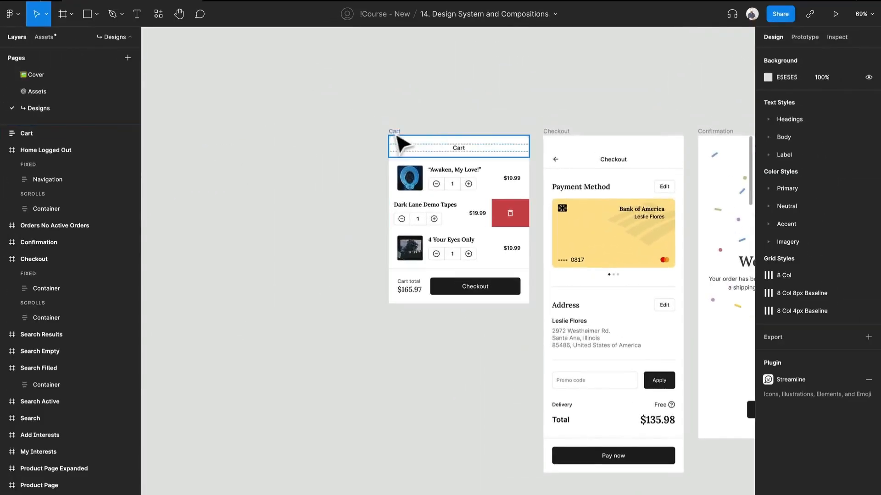
drag(397, 132, 190, 133)
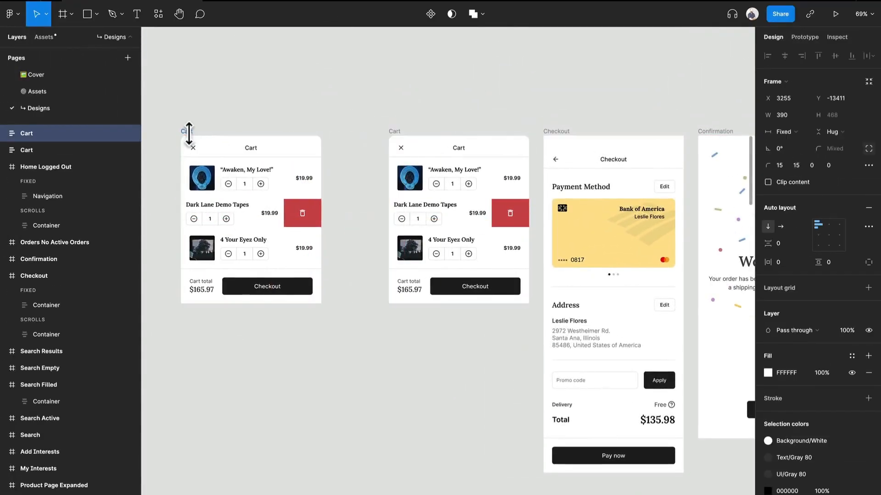
scroll(190, 137, left, 1)
scroll(193, 146, left, 4)
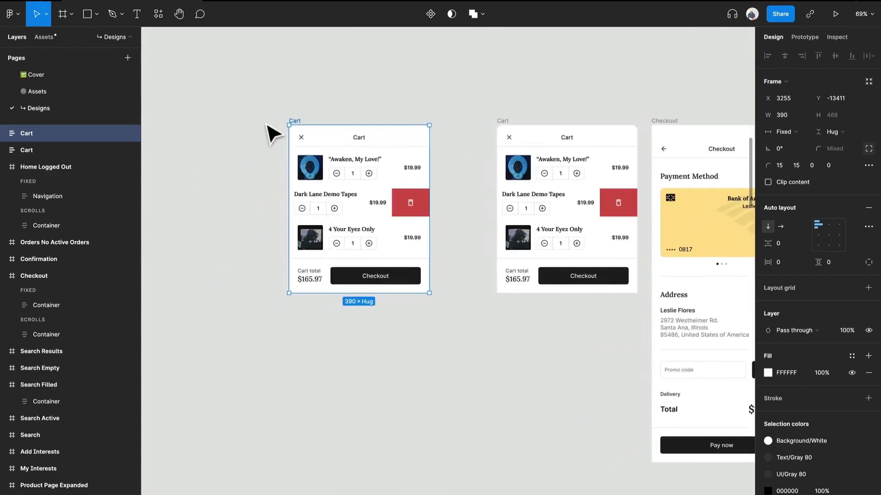
ctrl+scroll(270, 133, up, 5)
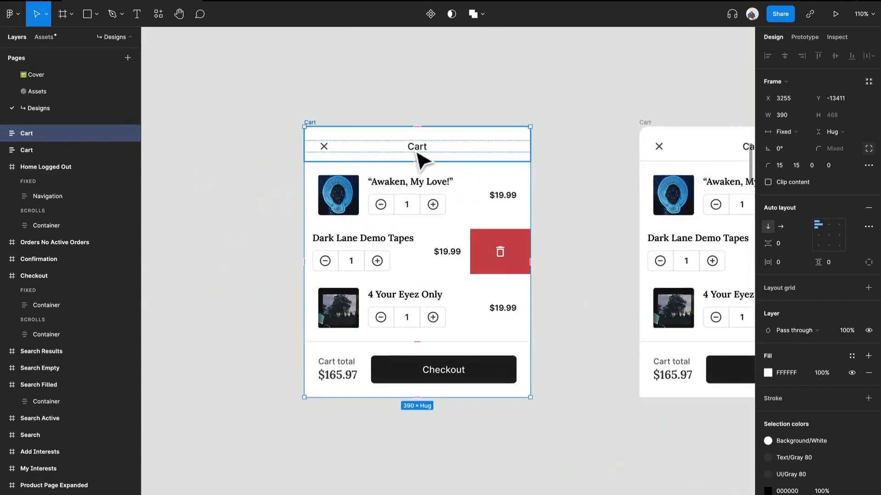
Apply the 8 Col grid style to the copied Cart frame.
click(395, 118)
click(309, 122)
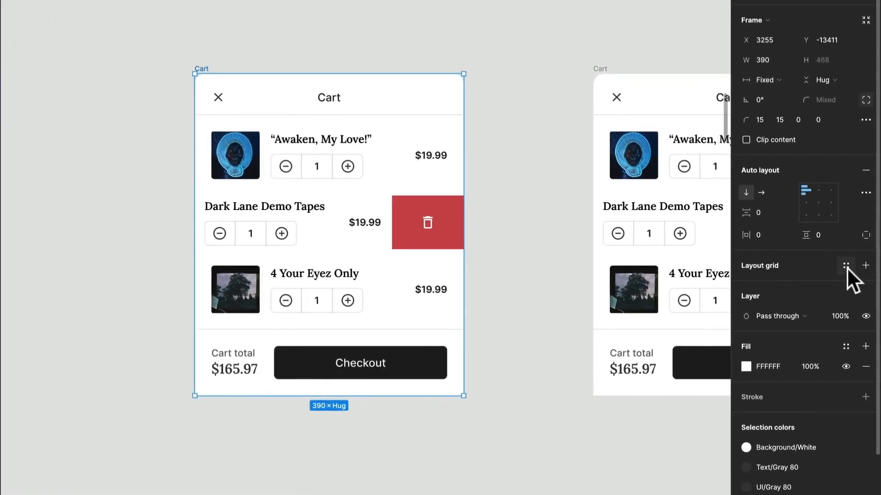
click(845, 266)
click(785, 343)
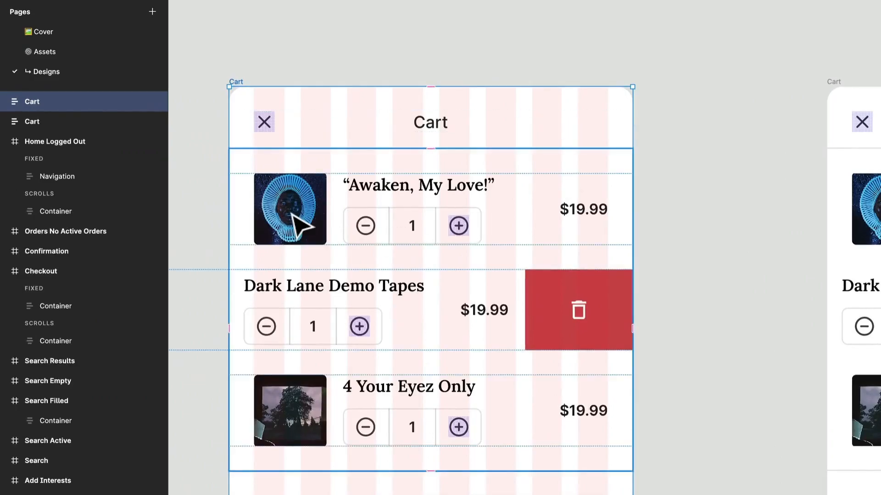
Rename the container that holds the product rows in the copied Cart frame as Card Container.
click(193, 176)
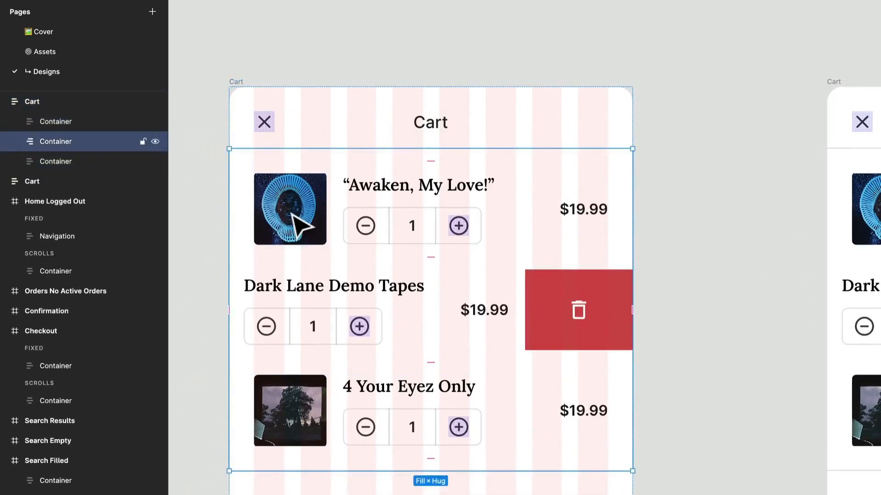
key(ctrl+r)
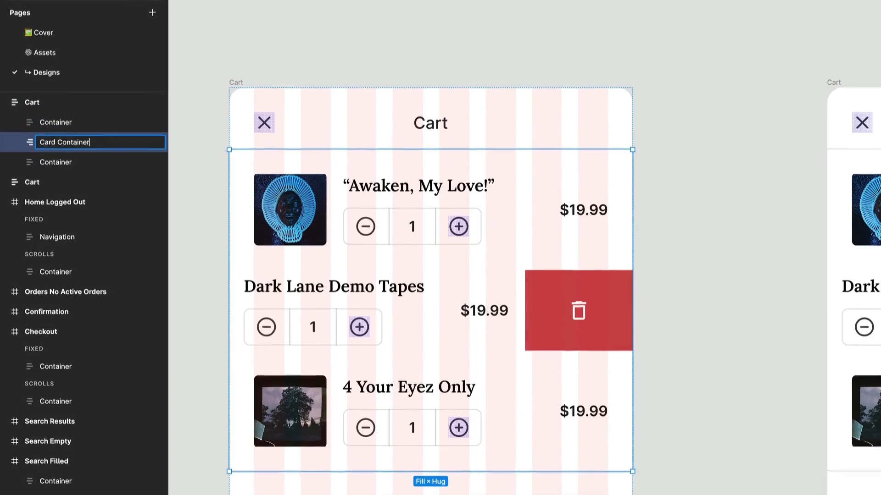
key(Return)
Insert a Cart Card component instance into the Card Container between the first two product rows.
click(53, 43)
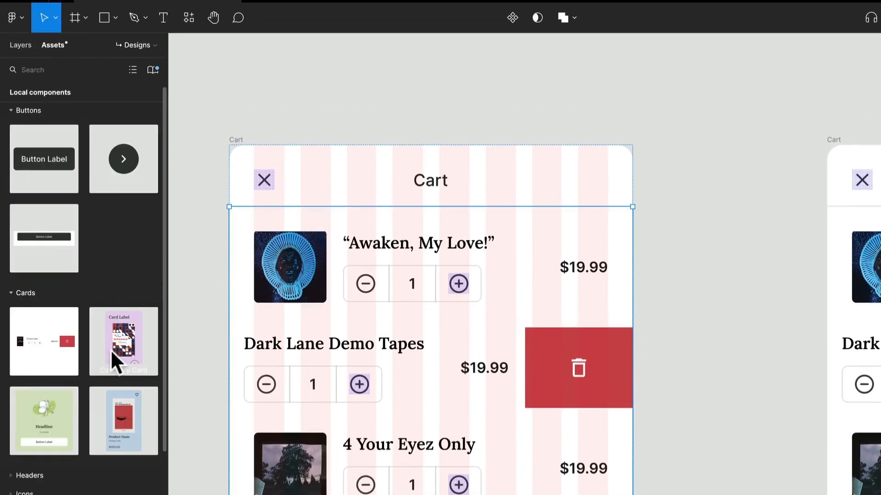
scroll(112, 351, down, 2)
drag(46, 296, 442, 322)
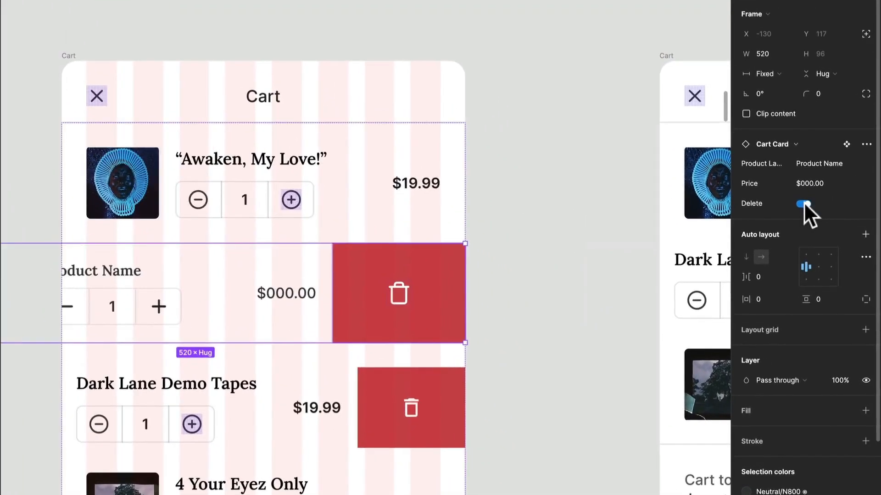
Turn off the Cart Card's Delete property, set its width to Fill container, and move it above the "Awaken, My Love!" row.
click(802, 204)
click(776, 74)
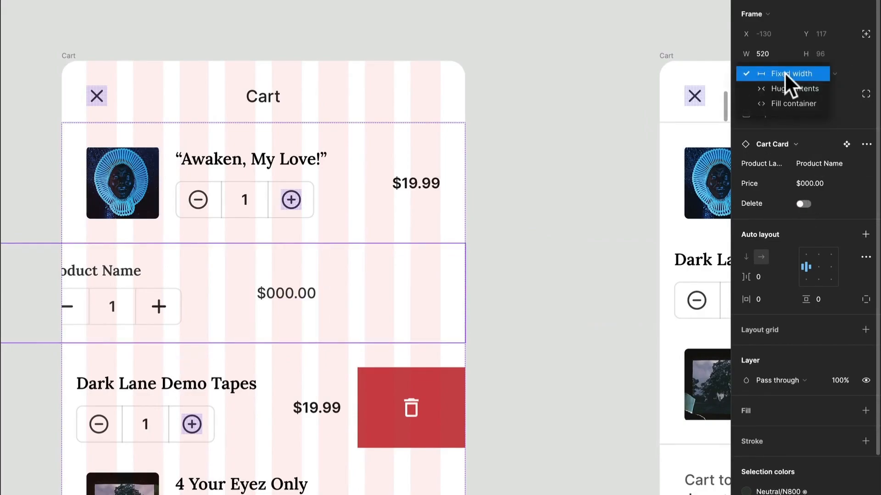
click(795, 105)
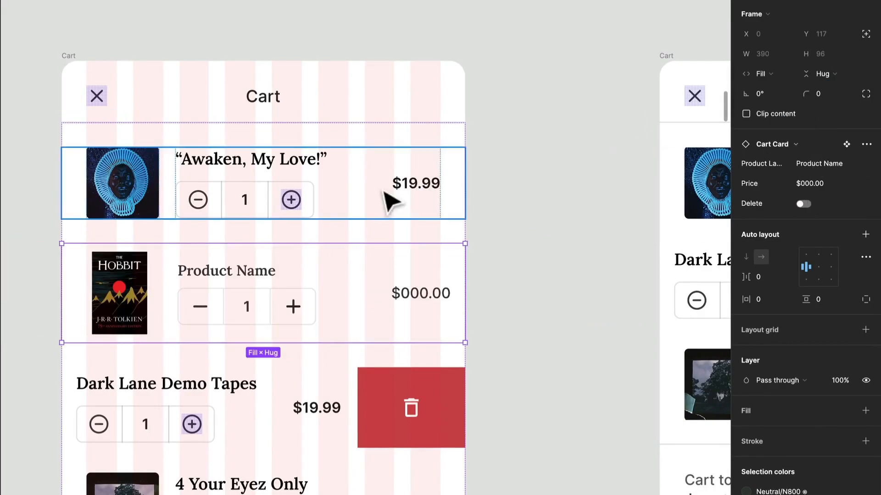
key(Up)
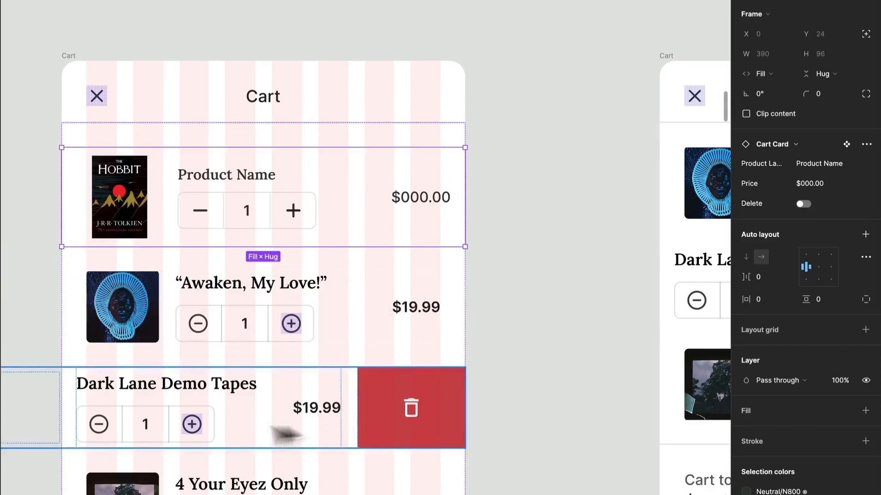
Delete the three old product rows below the Cart Card, leaving only the component instance in the container.
click(315, 311)
scroll(321, 362, down, 3)
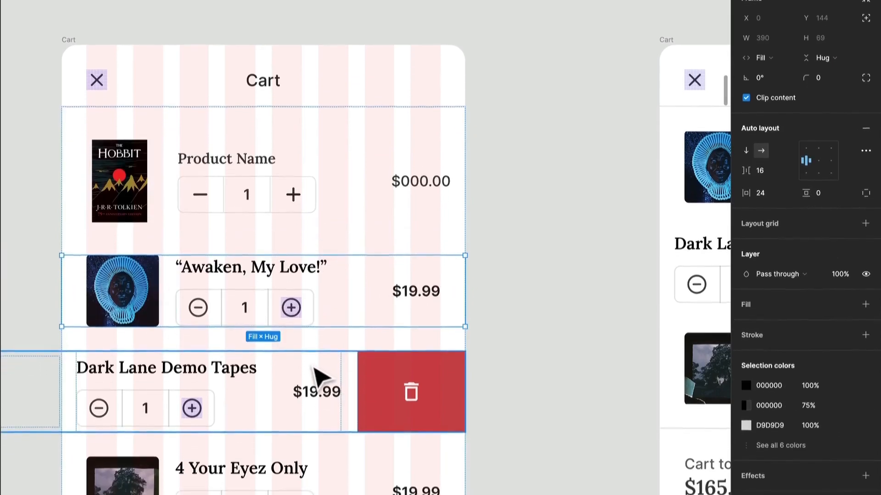
shift+click(312, 345)
key(Delete)
click(223, 288)
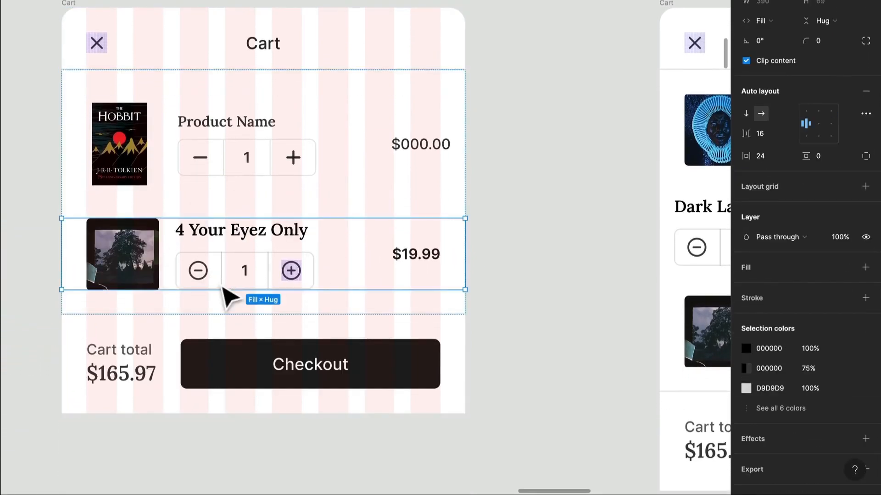
key(Delete)
Duplicate the Cart Card and change the copy's image style to the high-top sneaker from Imagery/Products/Fashion.
click(224, 189)
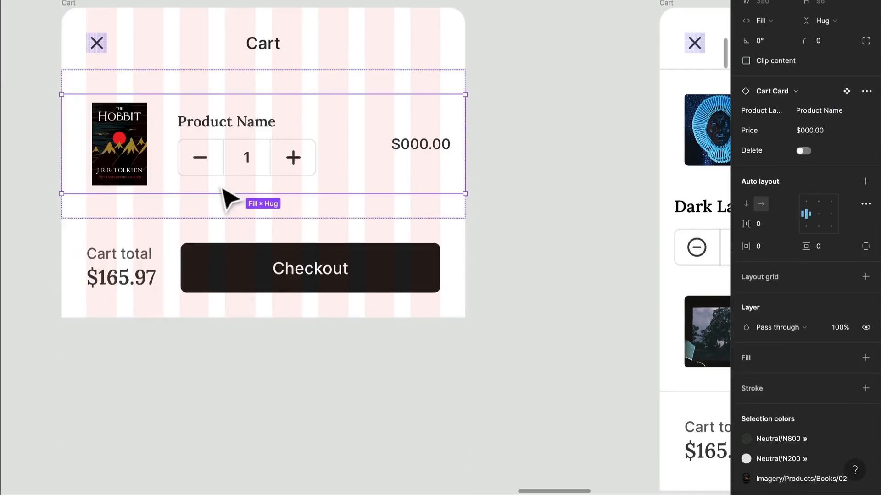
key(ctrl+d)
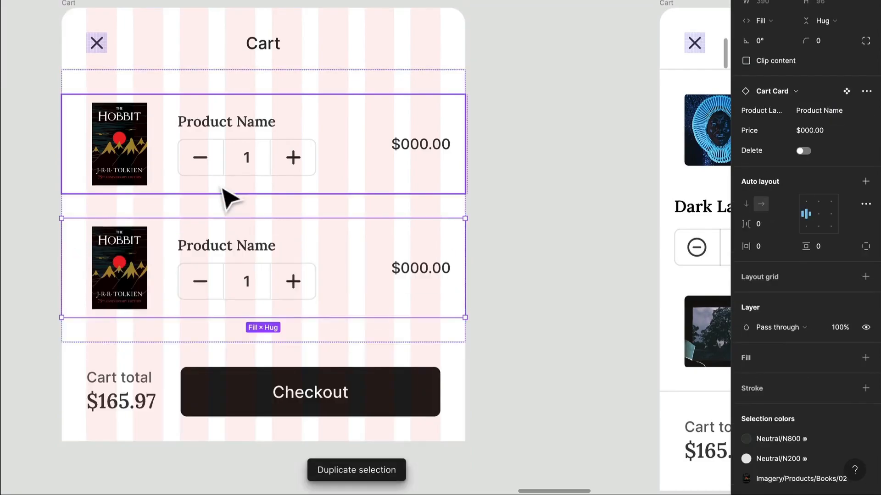
scroll(782, 412, down, 1)
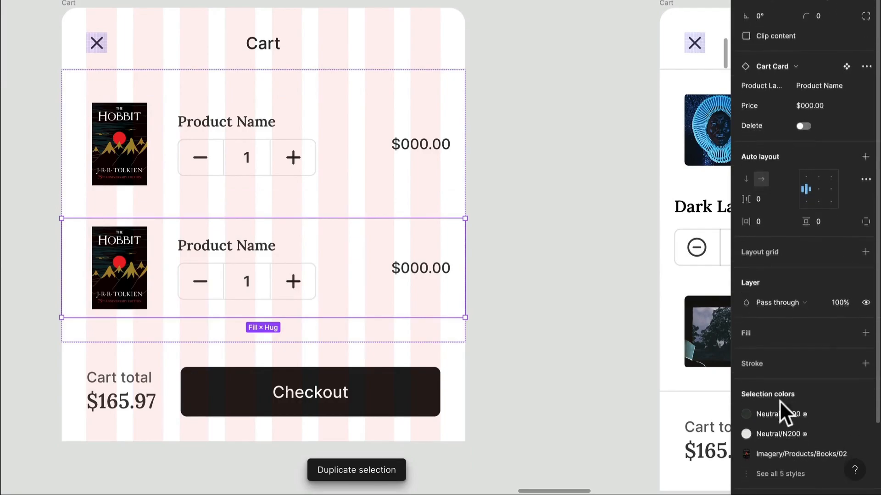
click(778, 461)
scroll(679, 431, down, 2)
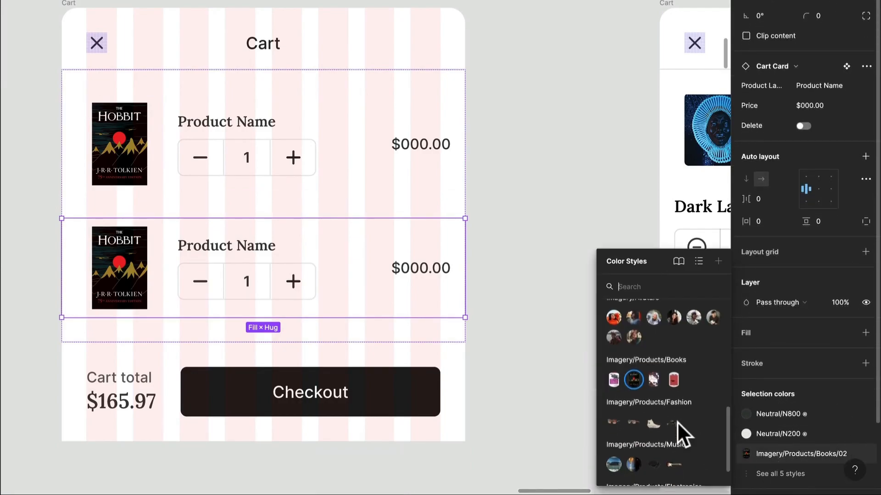
click(653, 417)
click(586, 290)
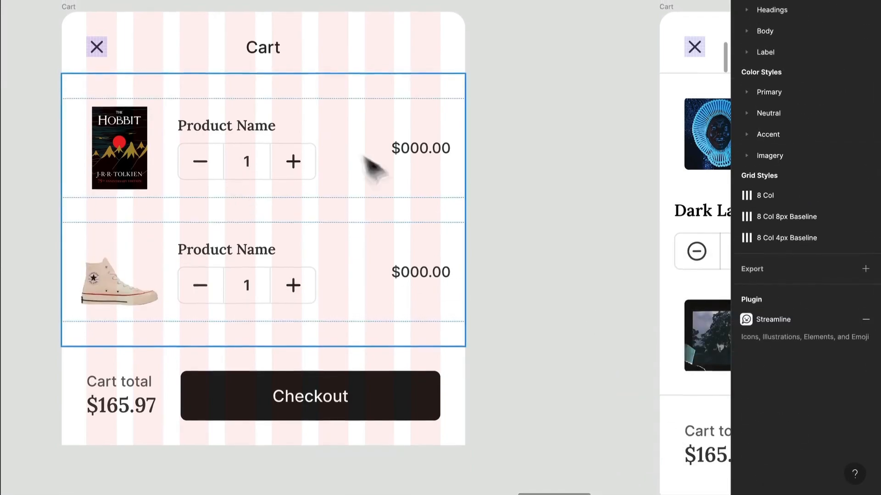
Set the Card Container's item spacing and vertical padding to 0.
scroll(257, 69, up, 1)
click(291, 169)
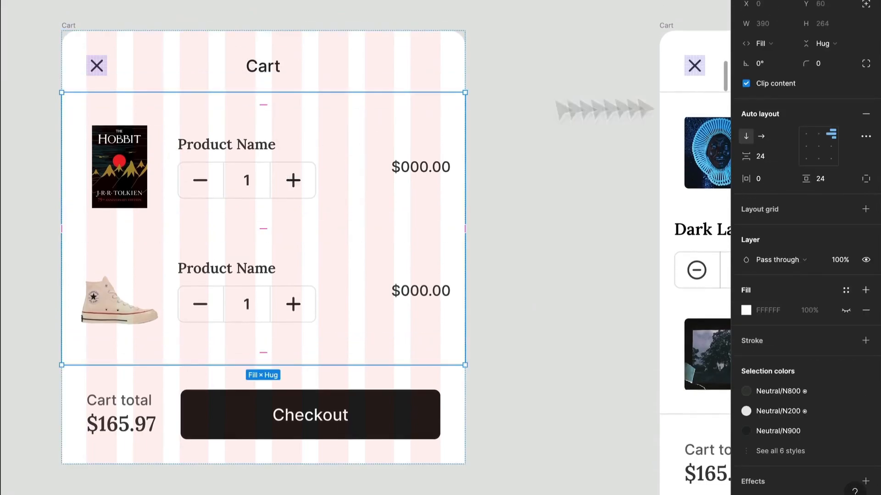
click(771, 156)
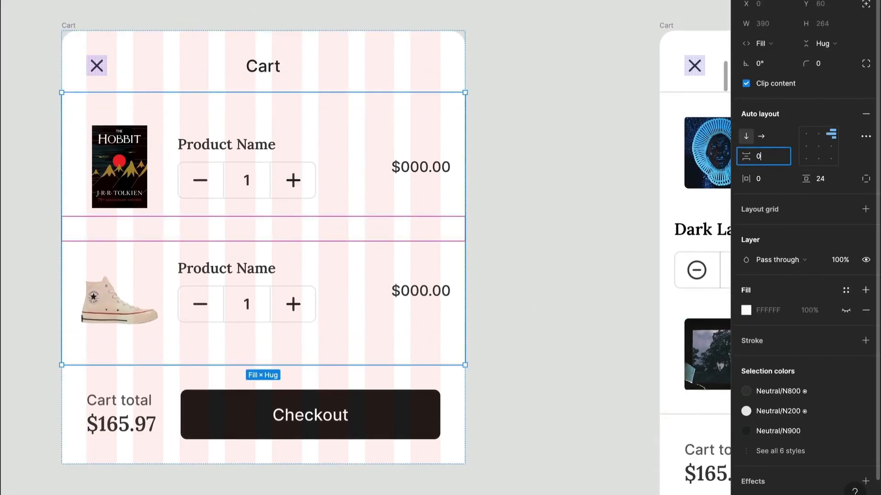
text(0)
key(Return)
click(835, 180)
text(0)
key(Return)
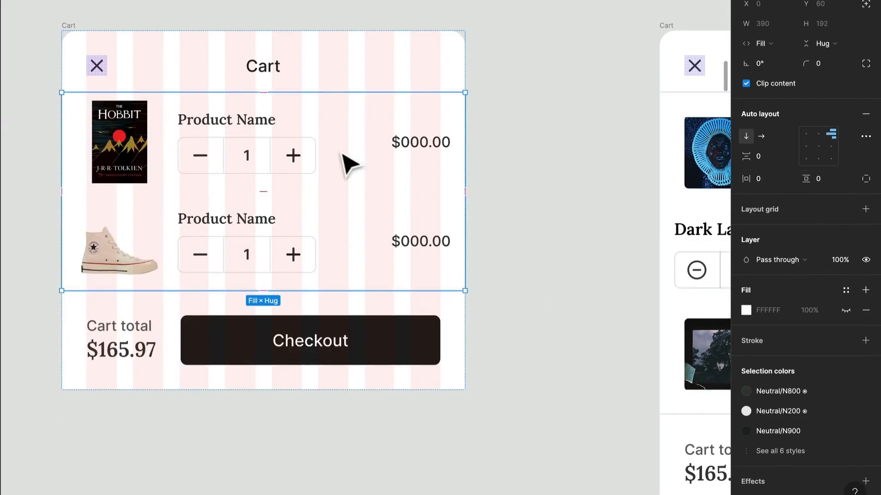
Browse the local components in grid and list views, examining the Cards, Misc. Elements and Navigation groups.
scroll(342, 153, left, 1)
scroll(341, 153, right, 1)
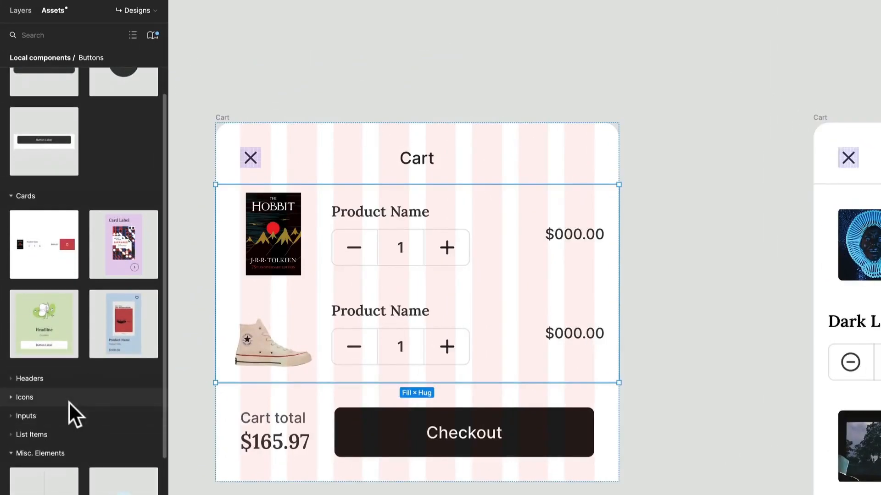
scroll(62, 345, down, 5)
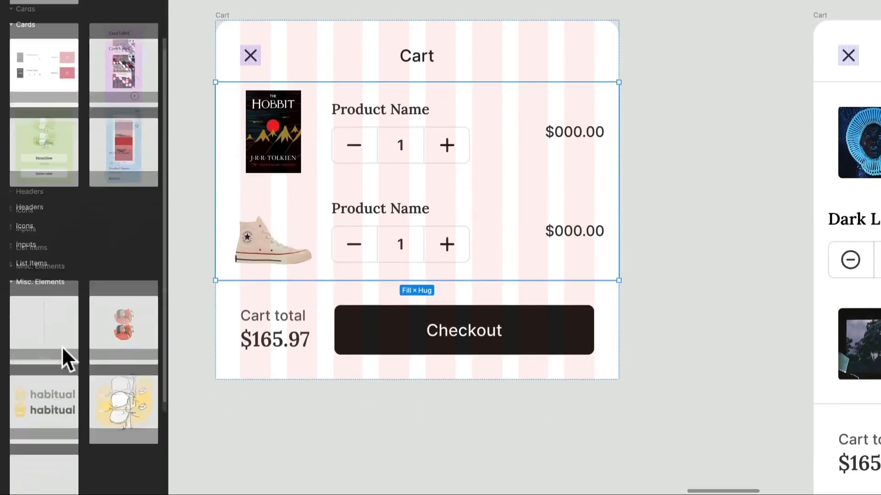
scroll(61, 346, down, 1)
click(37, 406)
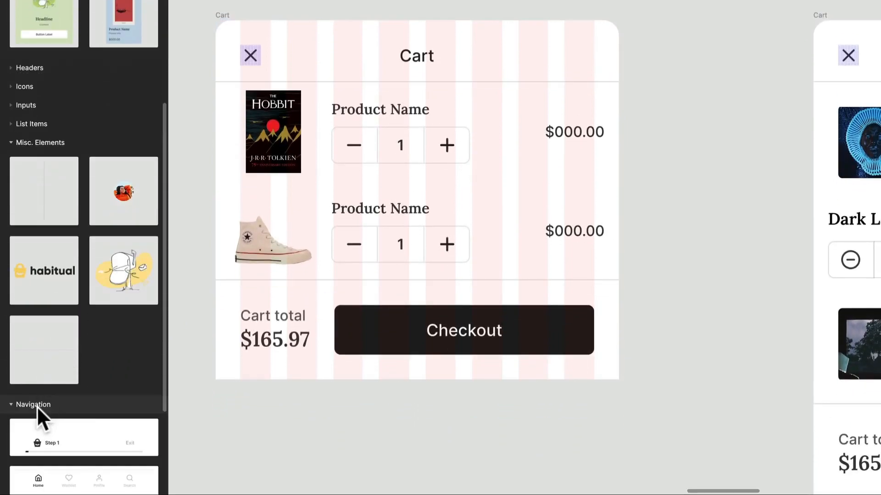
scroll(95, 409, down, 1)
scroll(95, 409, down, 1)
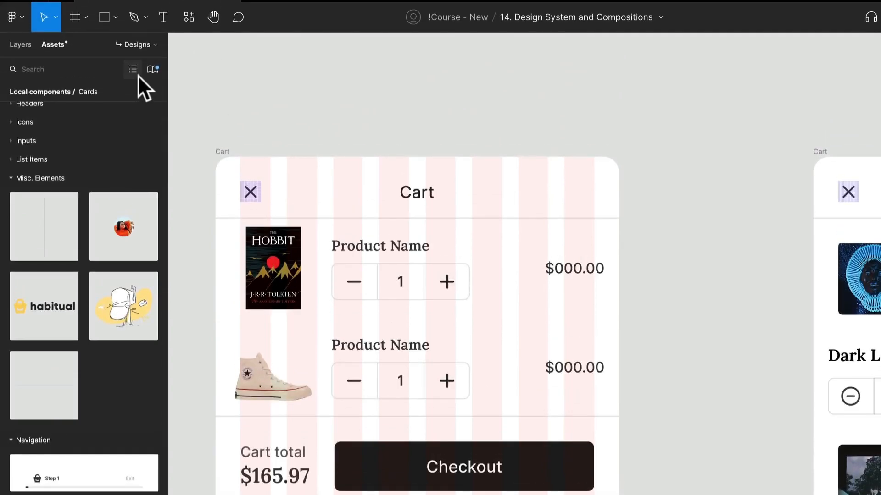
click(132, 69)
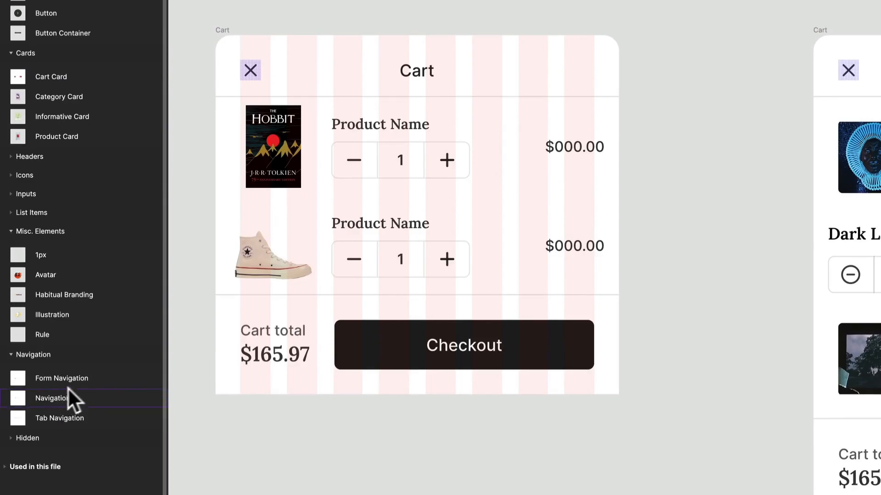
click(129, 64)
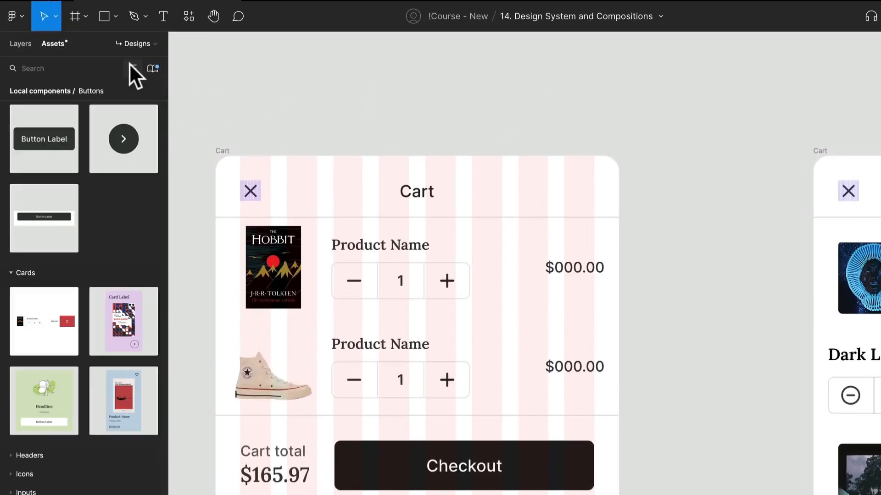
scroll(73, 354, down, 5)
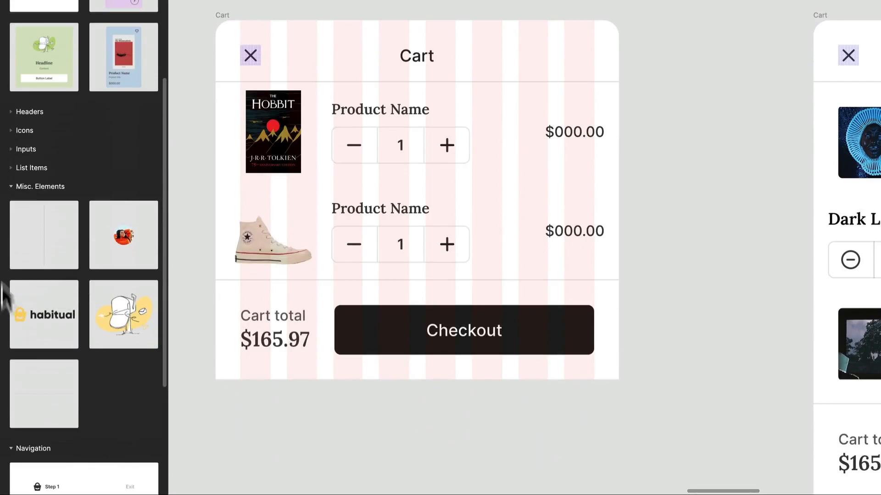
scroll(116, 428, down, 4)
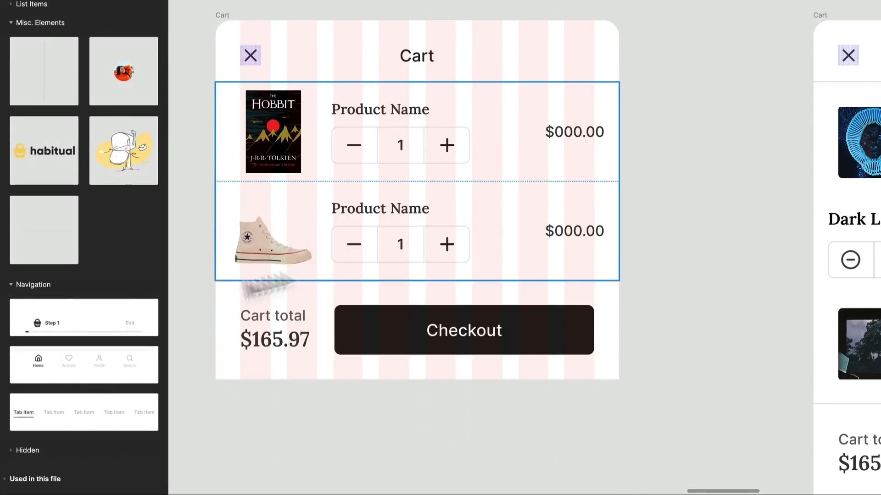
Place the header component with the close icon, label and cart icon on the canvas above the copied Cart frame.
scroll(90, 296, up, 3)
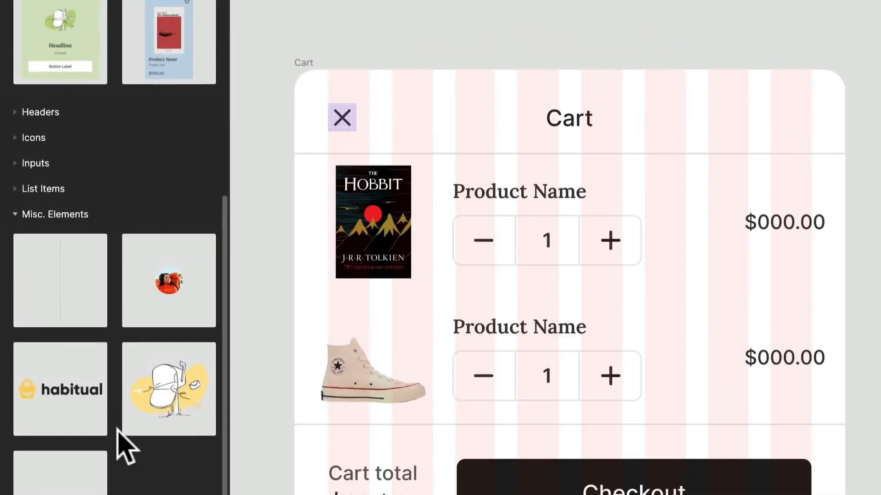
scroll(124, 448, up, 3)
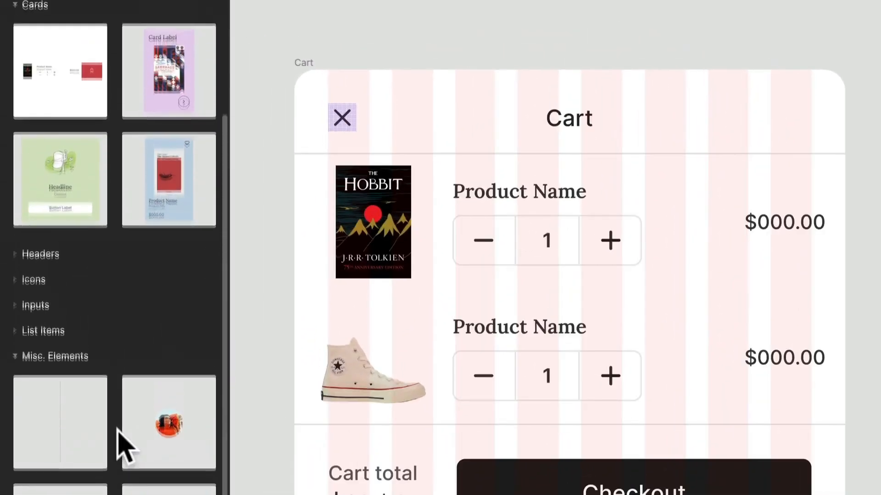
click(58, 270)
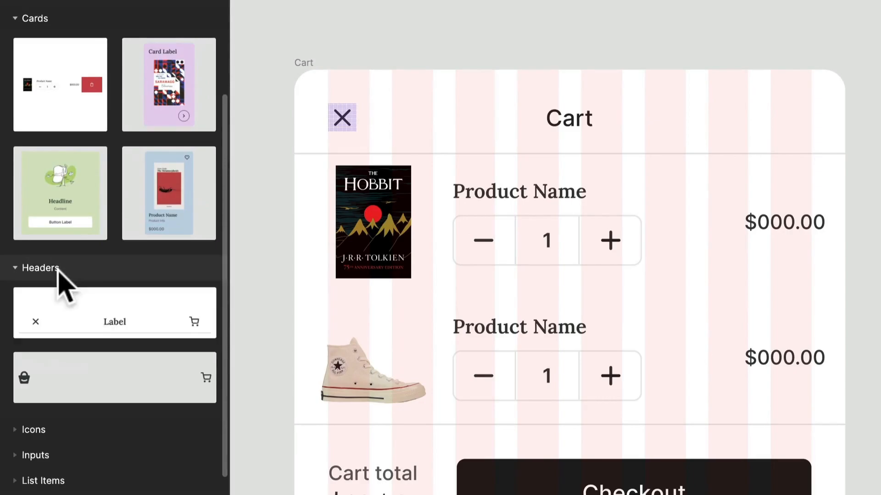
drag(122, 321, 516, 0)
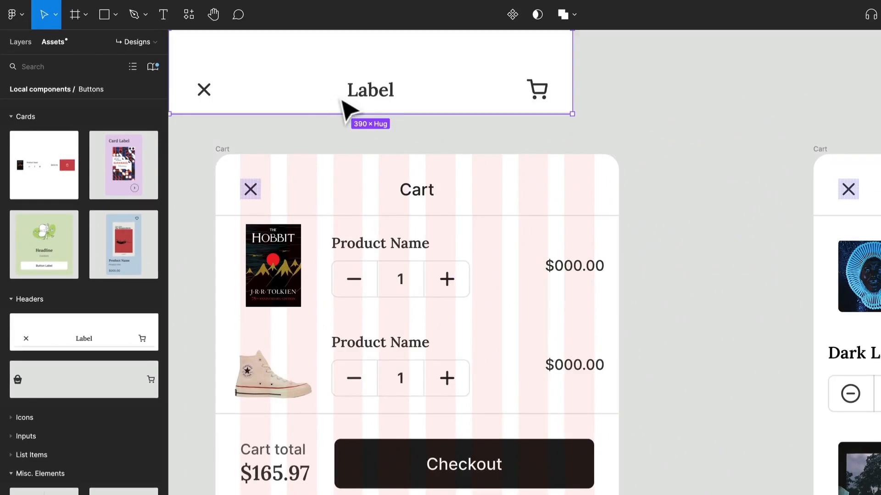
Paste a copy of the header component into the Cart frame and delete the frame's old header.
click(219, 153)
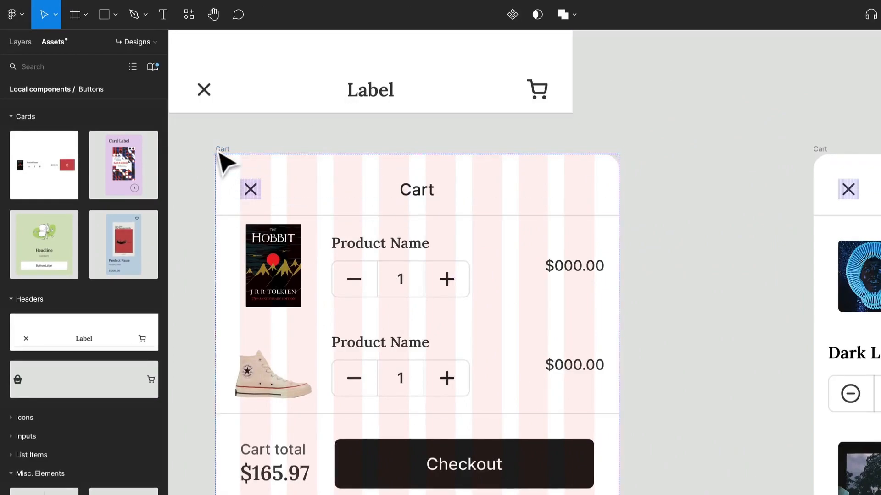
key(ctrl+v)
click(472, 295)
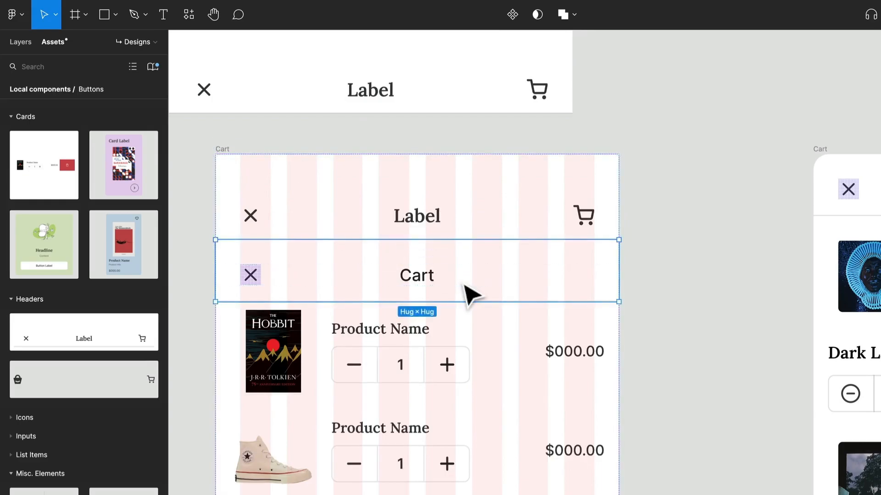
key(Delete)
Try top padding values of 12, 48 and 24 on the Overlay Header in the Cart frame.
click(463, 223)
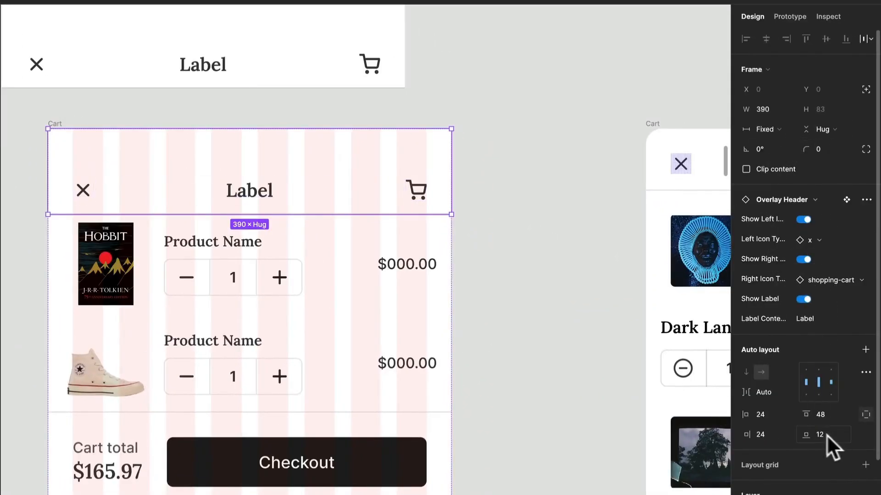
click(827, 415)
text(12)
key(Return)
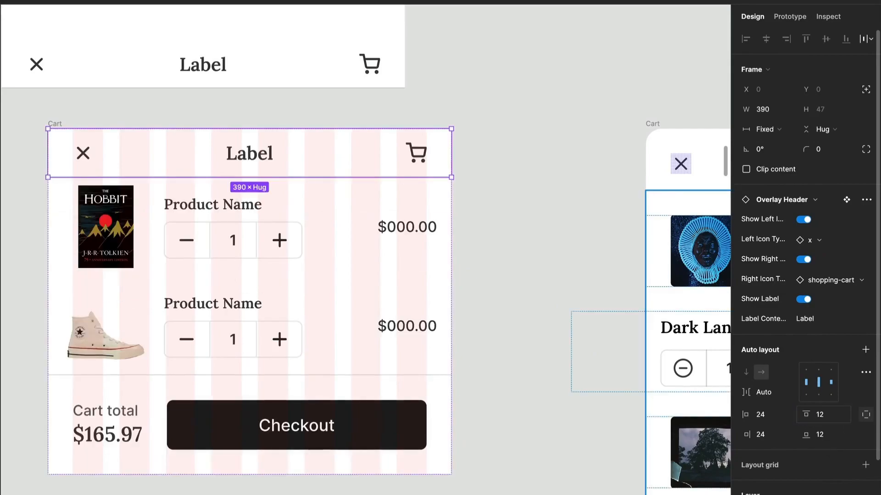
click(828, 417)
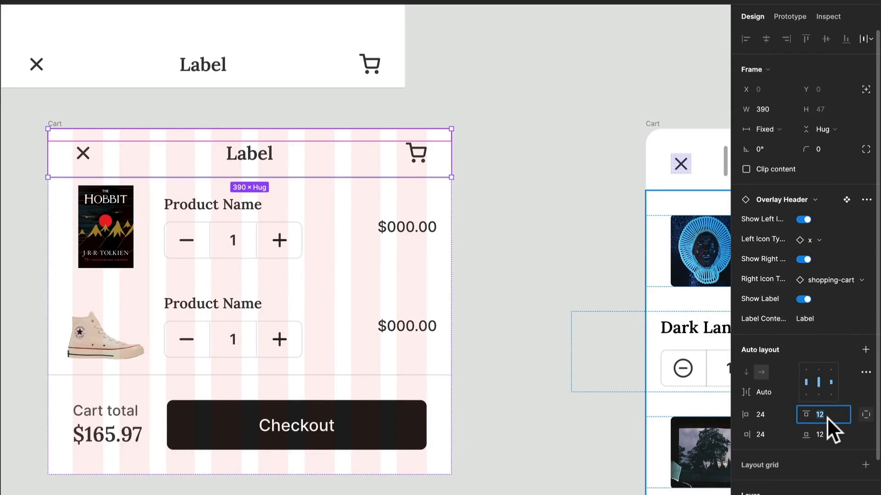
text(48)
key(Return)
click(537, 223)
key(ctrl+z)
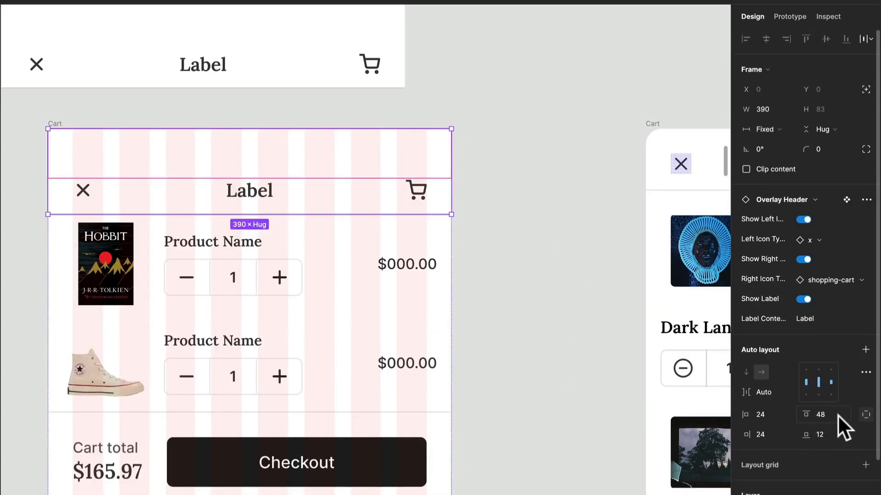
text(24)
key(Return)
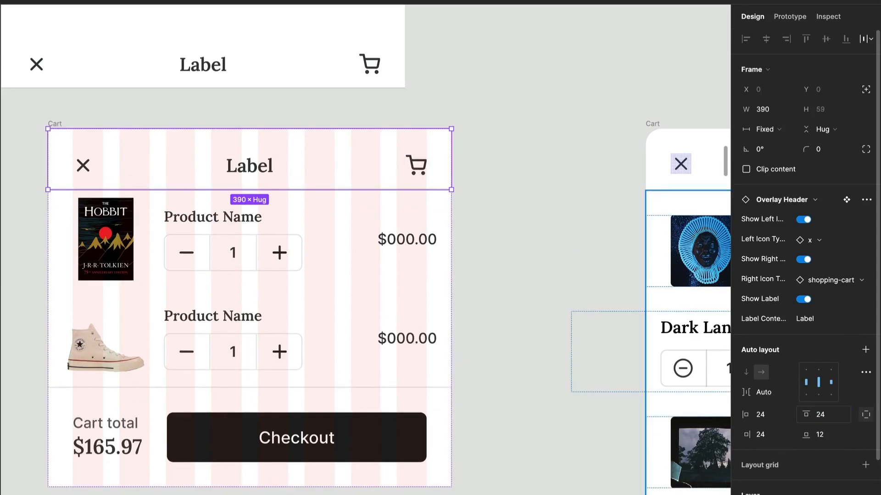
Set the Overlay Header's top and bottom padding to 16.
key(BackSpace)
key(BackSpace)
text(16)
key(Return)
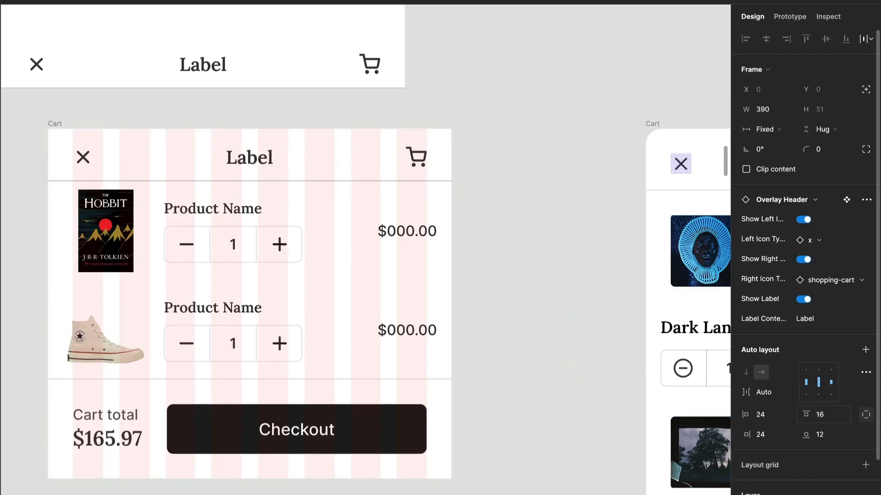
text(16)
key(Return)
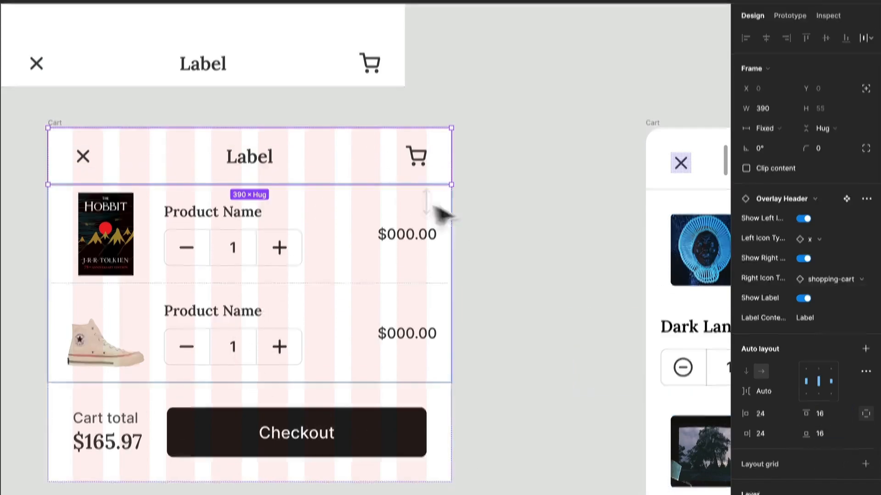
click(778, 477)
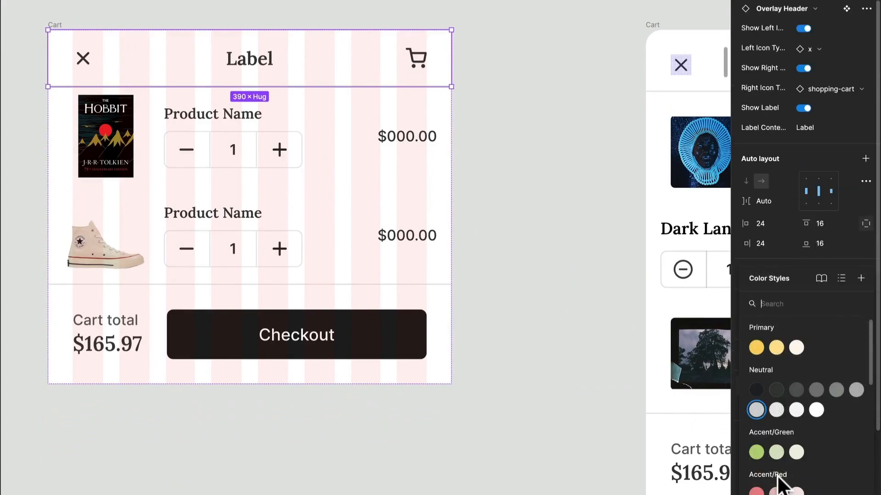
click(518, 71)
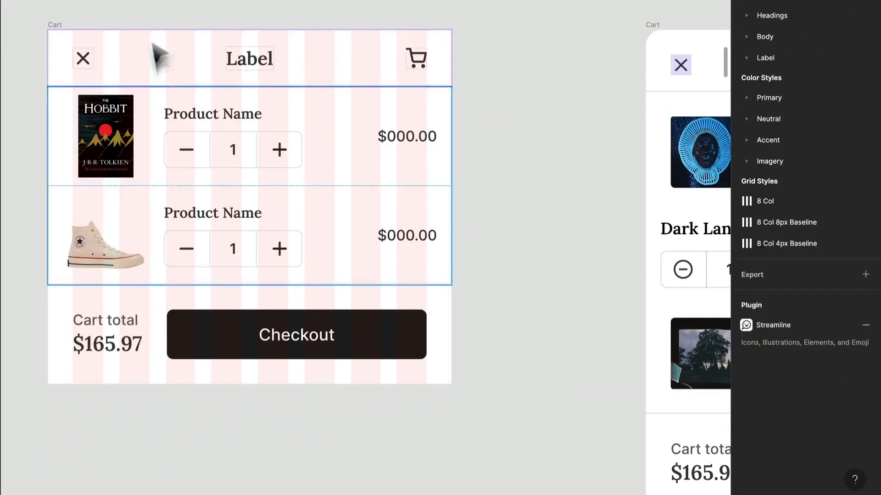
Change the header's label to Cart and hide its right icon.
click(255, 60)
double_click(253, 57)
text(Cart)
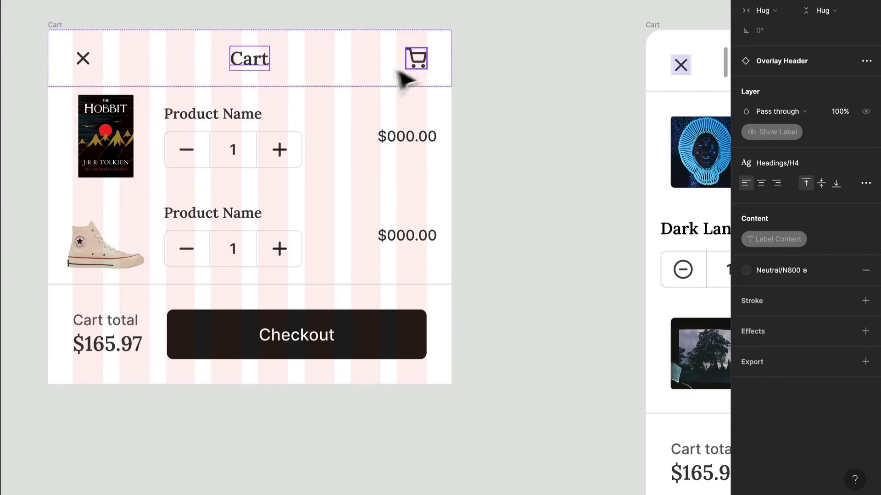
click(415, 65)
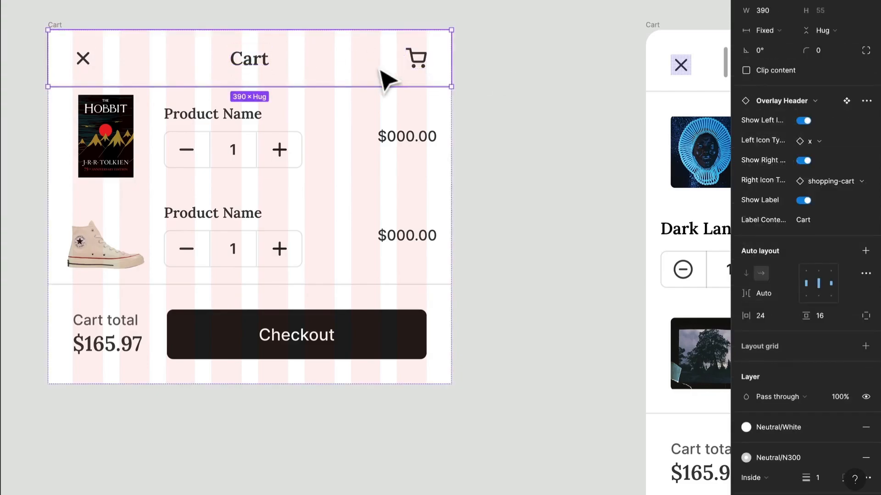
click(805, 161)
click(634, 143)
Clip the Cart frame's content to its rounded top corners and check the individual corner radii.
scroll(486, 129, down, 1)
scroll(478, 115, down, 1)
scroll(477, 115, down, 1)
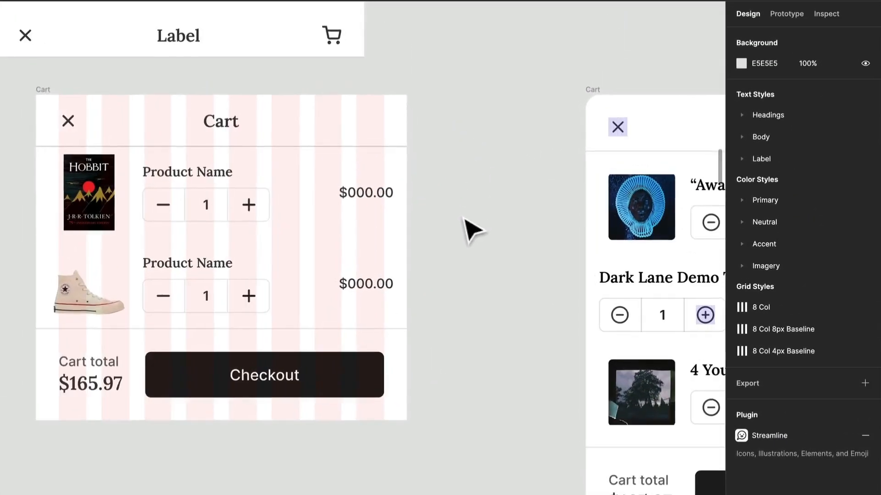
click(45, 93)
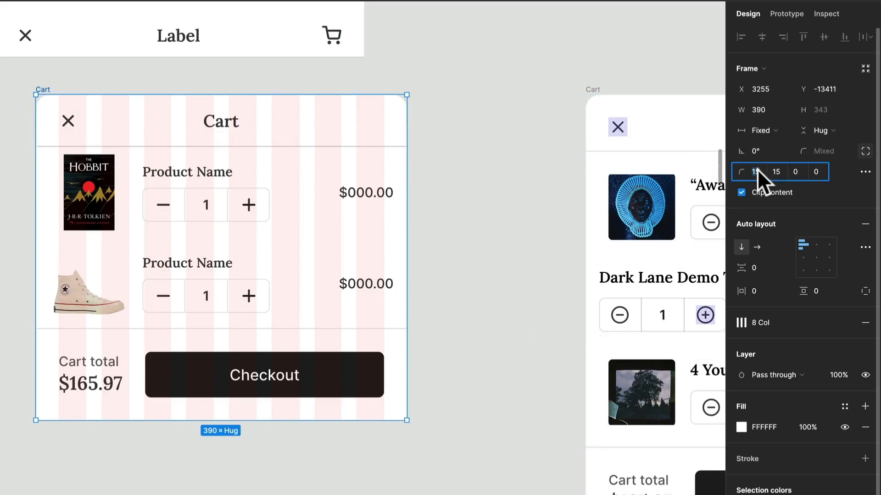
click(798, 173)
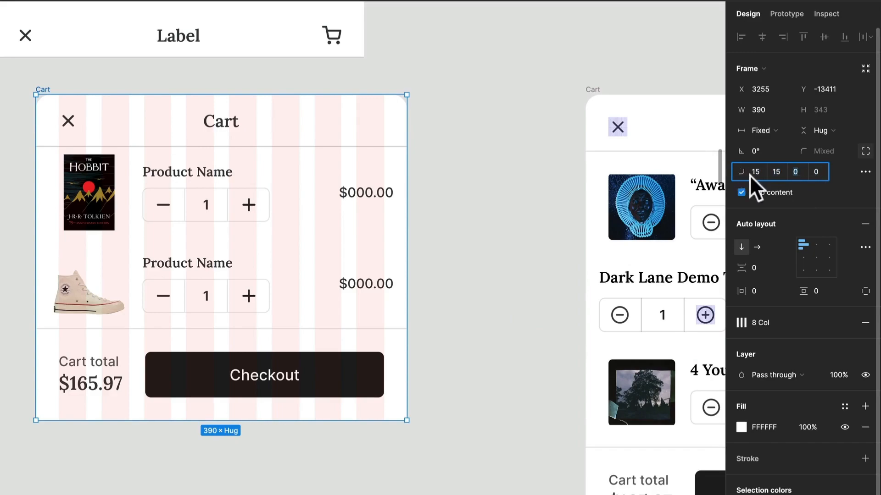
click(401, 260)
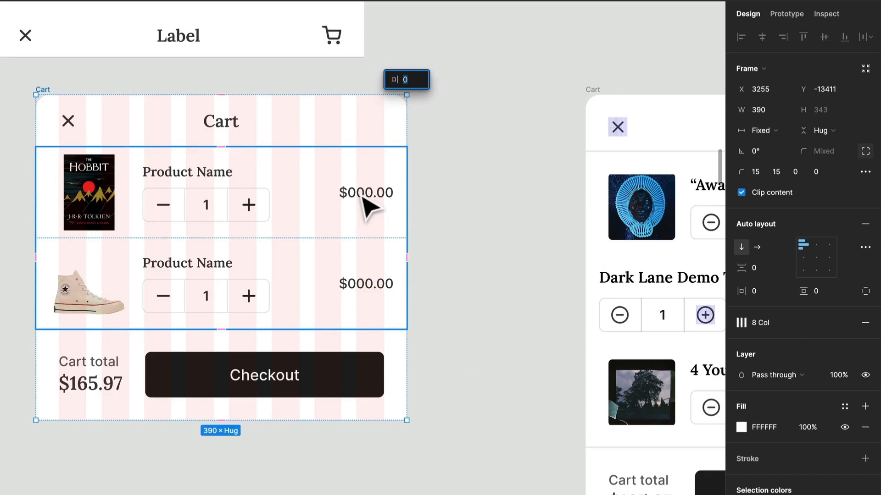
click(198, 347)
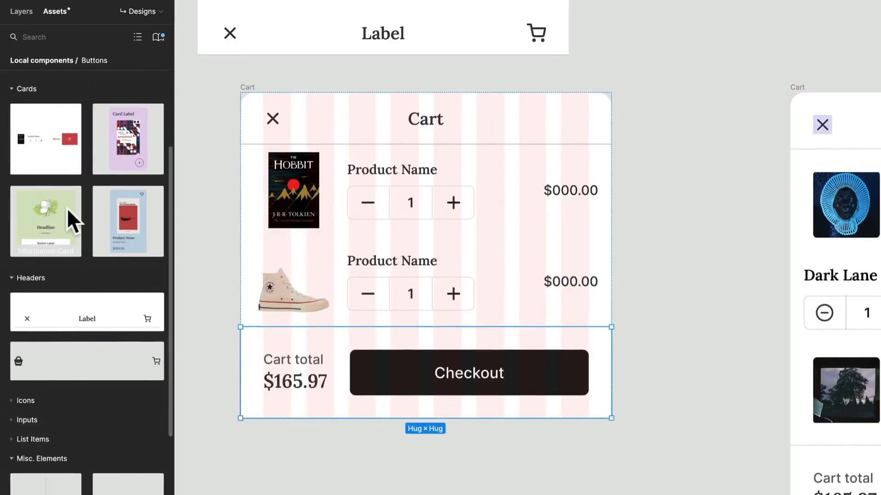
Place the Button Container component on the canvas below the Cart frame and turn on its Text property.
scroll(67, 209, up, 2)
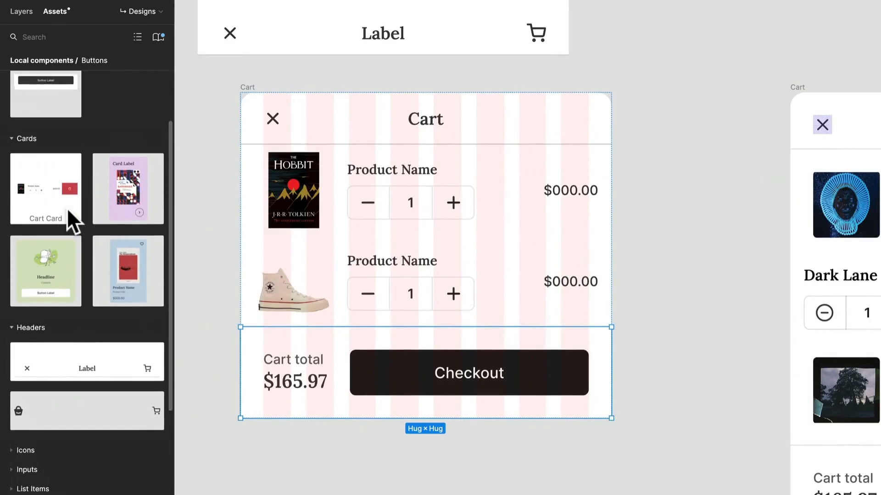
scroll(67, 207, up, 3)
drag(48, 207, 399, 462)
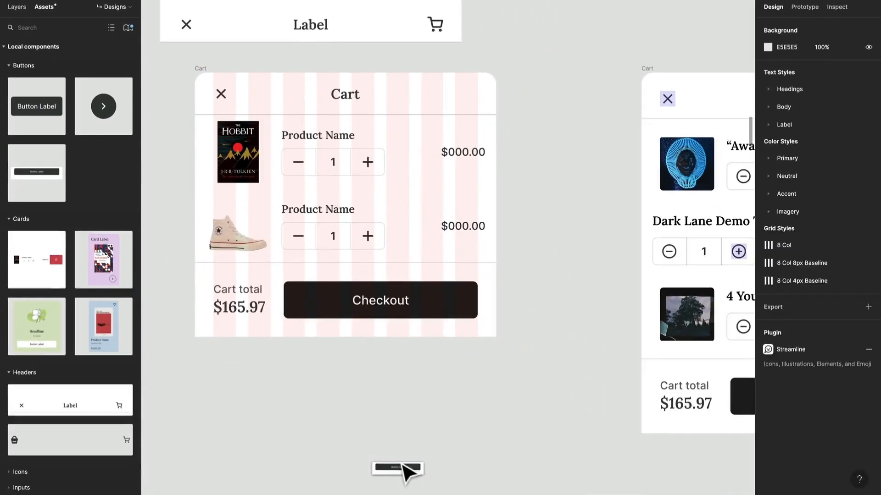
scroll(517, 351, down, 3)
drag(448, 393, 443, 317)
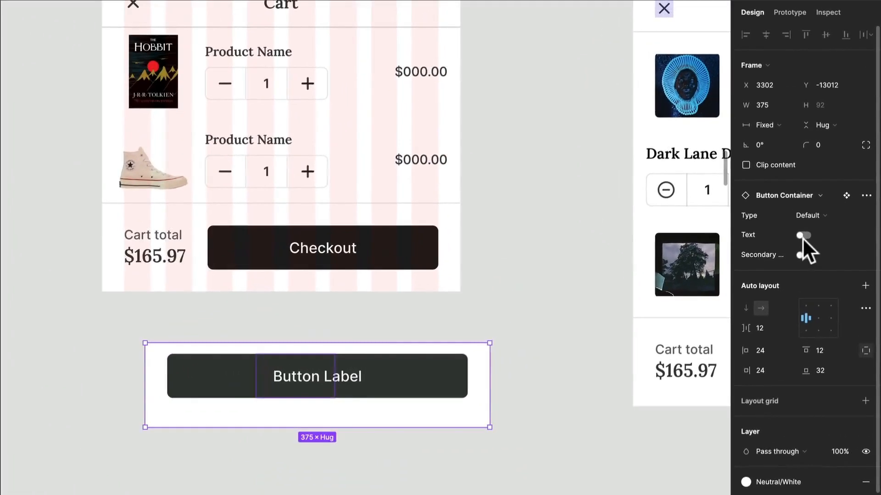
click(802, 236)
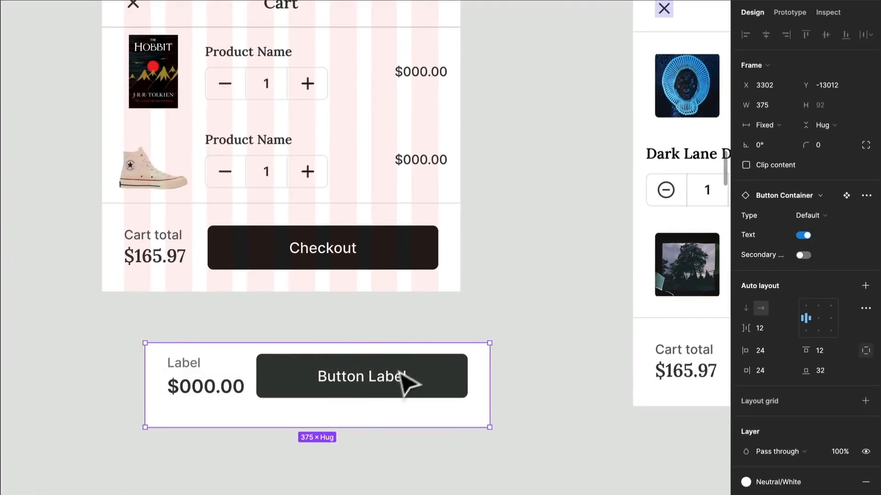
Set the Button Container's button label to Checkout and its text label to Cart total.
click(347, 387)
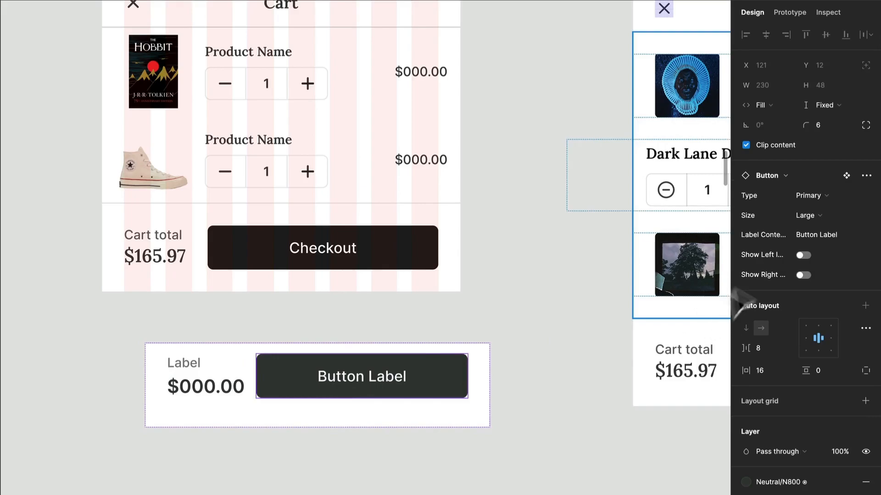
click(825, 235)
text(ckout)
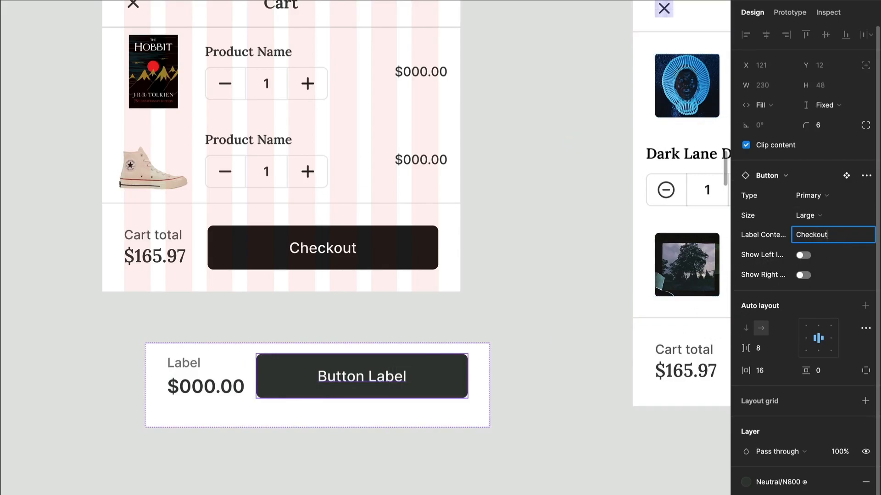
click(448, 466)
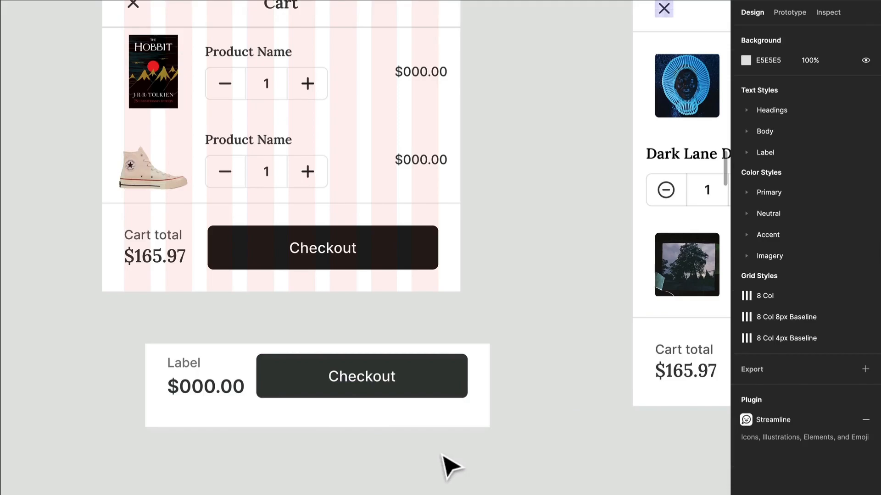
click(193, 392)
double_click(192, 363)
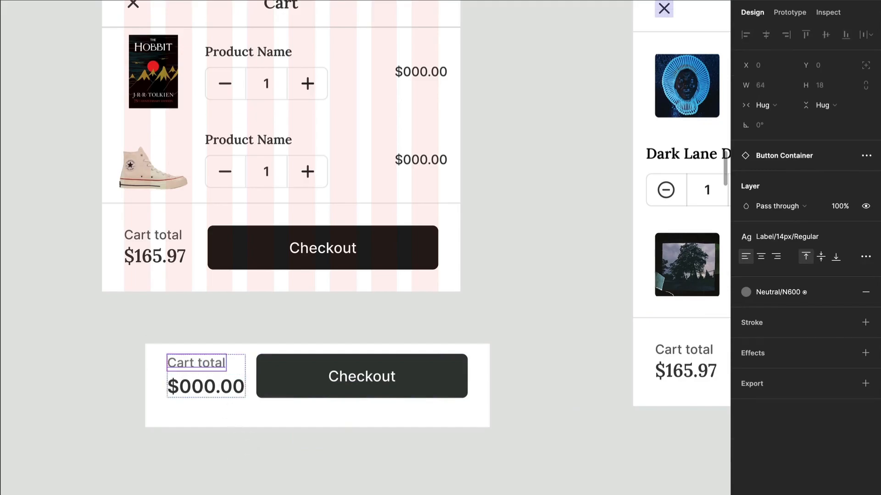
click(230, 493)
Move the Button Container into the Cart frame and delete the frame's old cart total and checkout section.
scroll(230, 494, down, 5)
drag(252, 438, 232, 325)
drag(260, 159, 283, 420)
click(280, 452)
click(275, 409)
key(Delete)
click(161, 69)
key(ctrl+v)
click(268, 326)
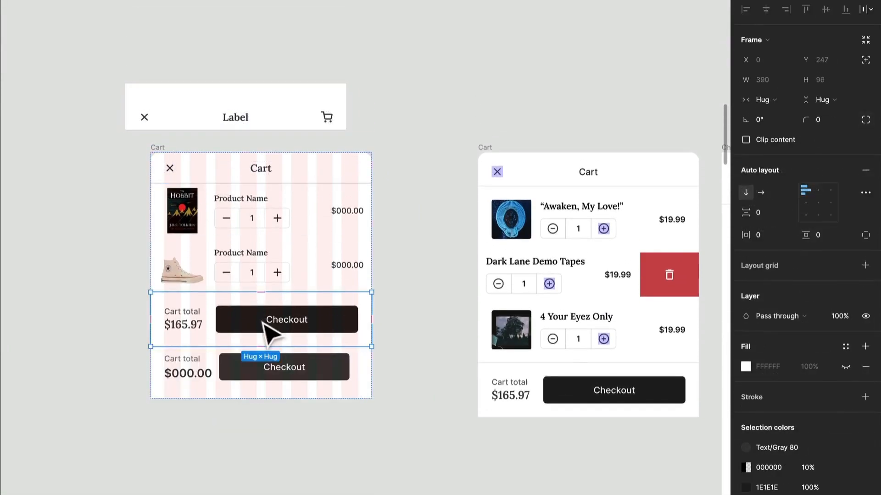
key(Delete)
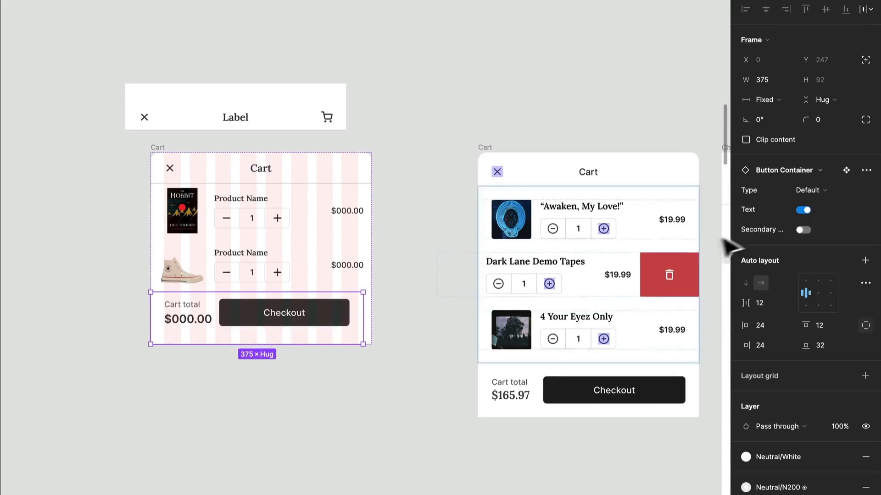
Set the Button Container's width to Fill container and delete the spare header above the Cart frame.
click(762, 103)
click(776, 143)
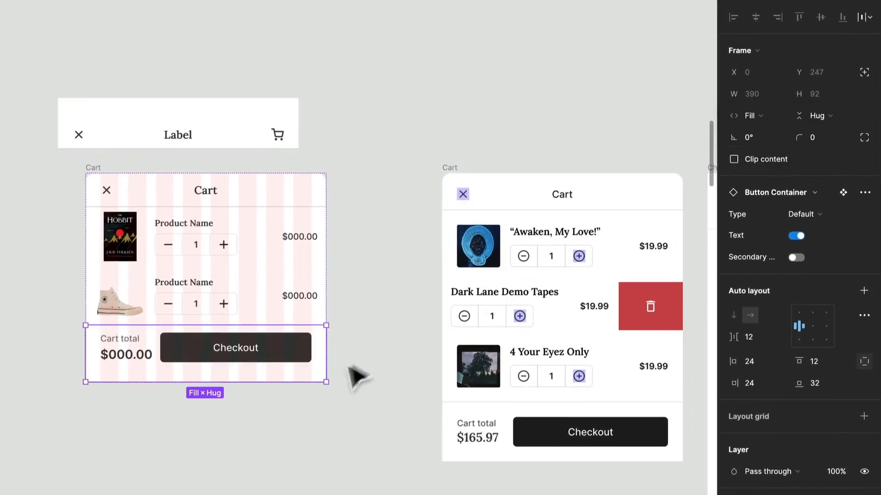
click(127, 100)
key(Delete)
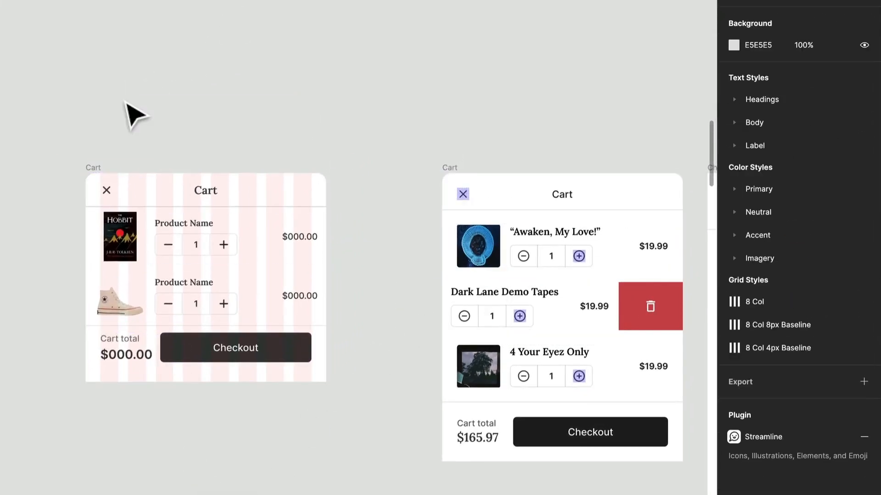
Reveal the delete section of the sneaker Cart Card by setting its horizontal resizing to Hug contents.
click(275, 314)
click(277, 314)
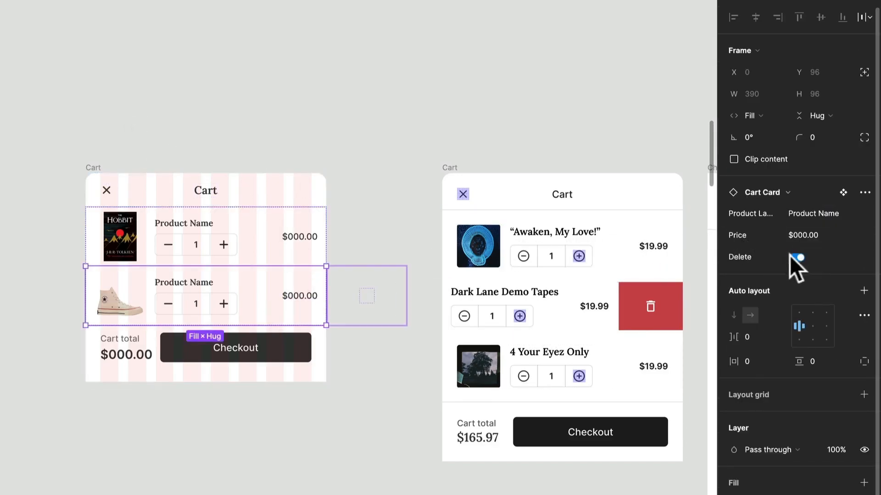
click(764, 115)
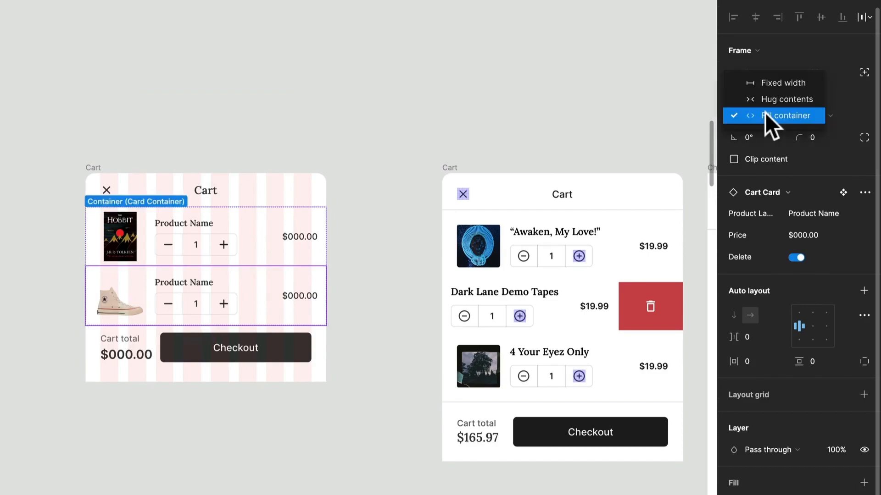
click(765, 113)
click(765, 113)
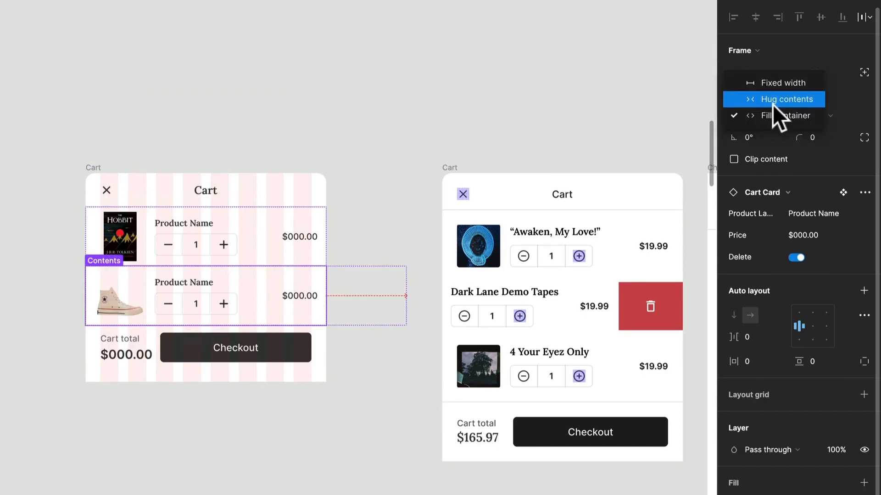
click(772, 104)
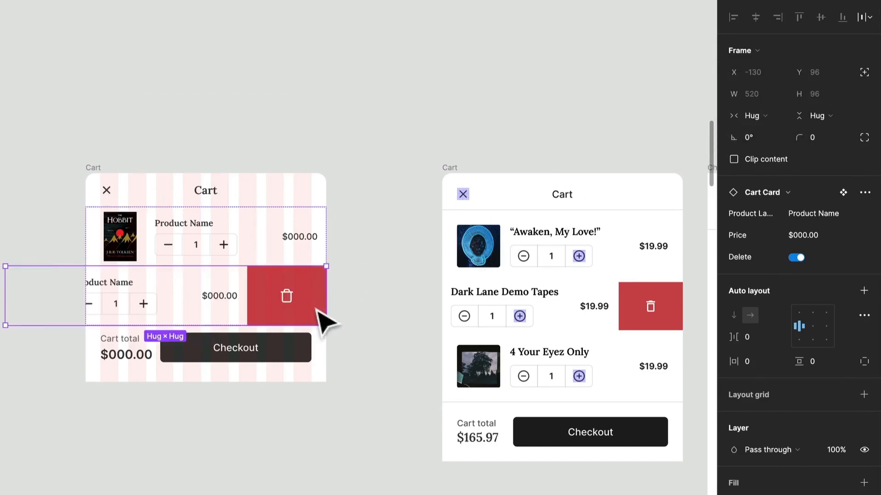
Check the Card Container's layout settings and toggle the sneaker Cart Card's Delete property off and back on.
click(406, 327)
click(310, 259)
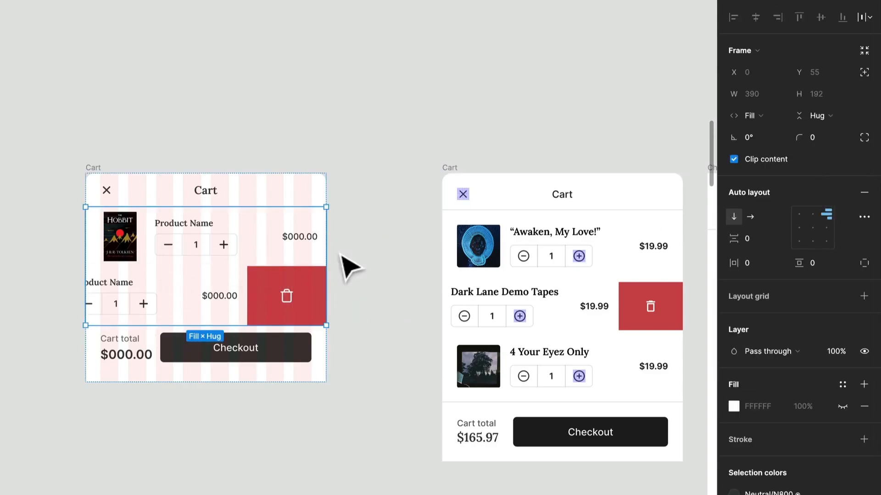
click(274, 302)
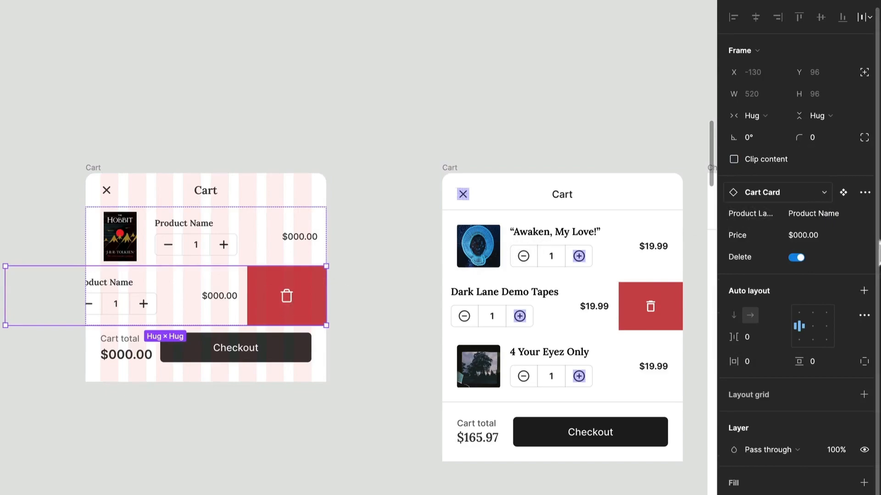
click(798, 257)
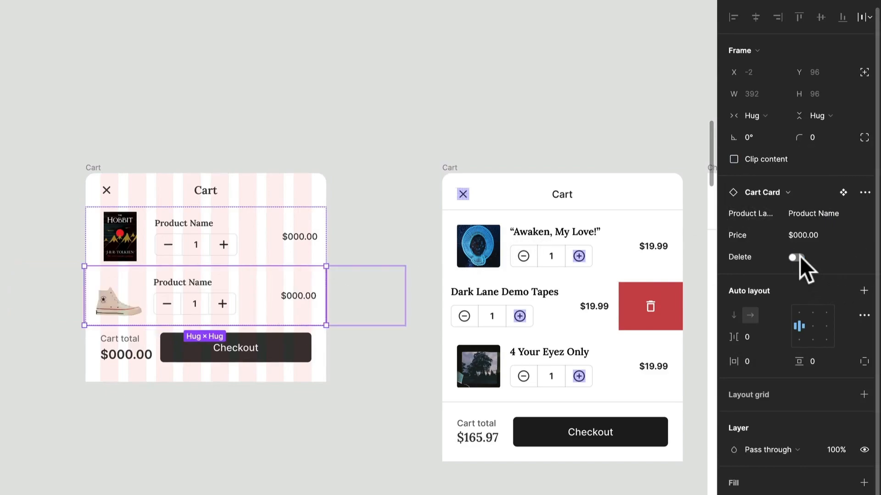
click(798, 257)
click(798, 257)
click(798, 257)
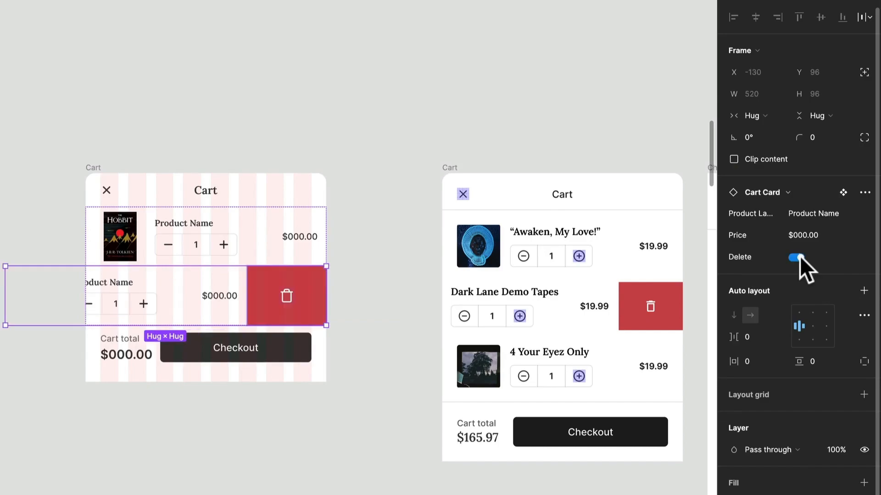
Switch the sneaker Cart Card's Delete property off and on again, and clear the selection.
click(798, 257)
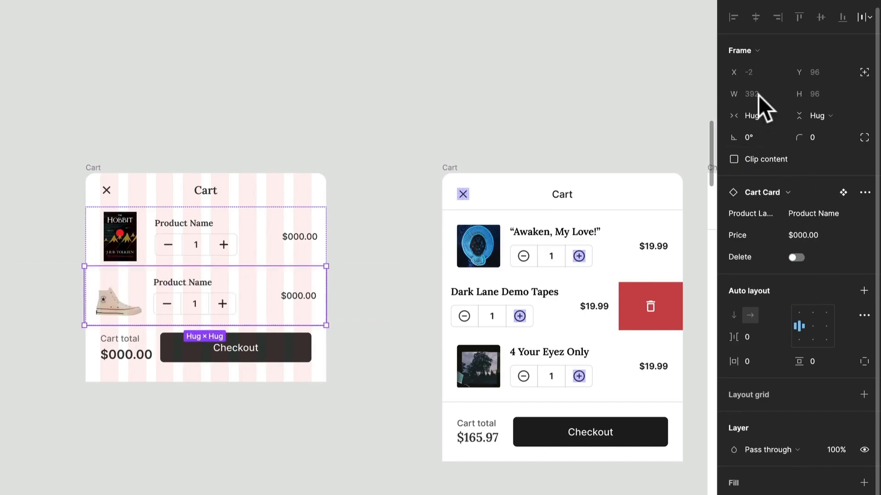
click(797, 258)
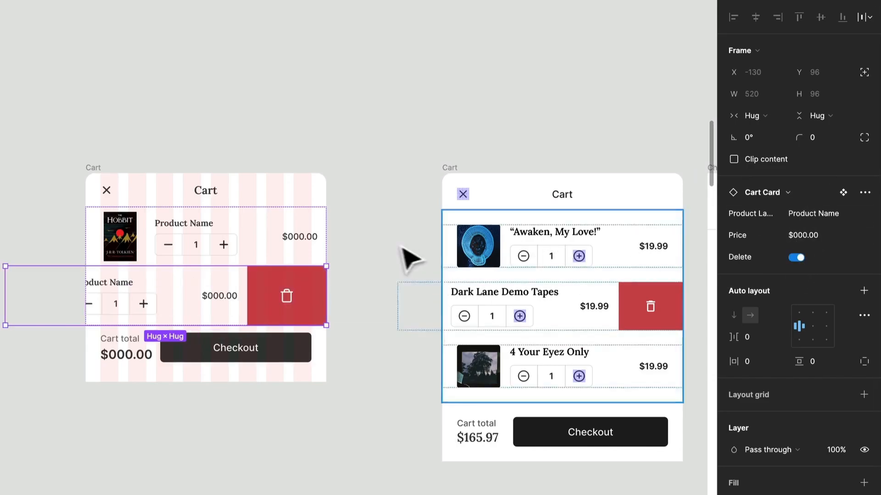
click(386, 272)
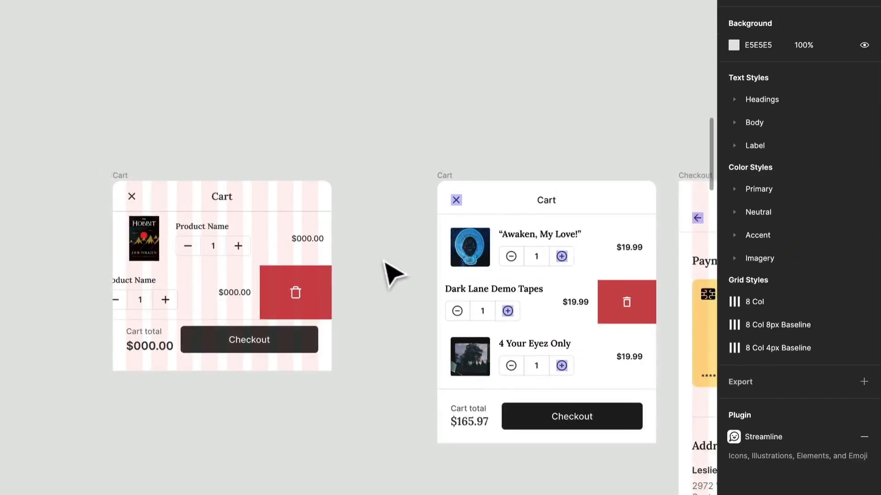
Move the original Cart frame directly below the rebuilt Cart frame.
scroll(392, 257, right, 4)
click(353, 168)
scroll(353, 170, down, 4)
drag(354, 169, 202, 271)
click(413, 260)
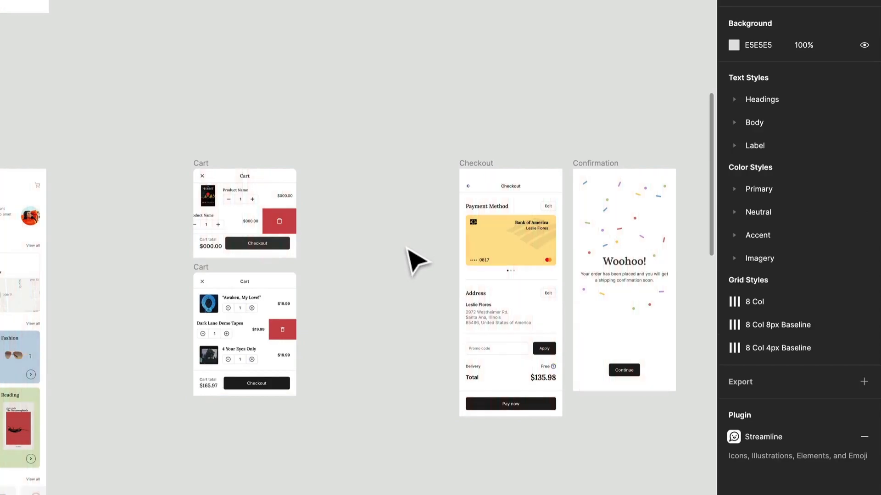
Duplicate the Profile frame into the empty space between the Cart frames and the original Checkout frame.
scroll(375, 232, right, 3)
scroll(266, 194, up, 3)
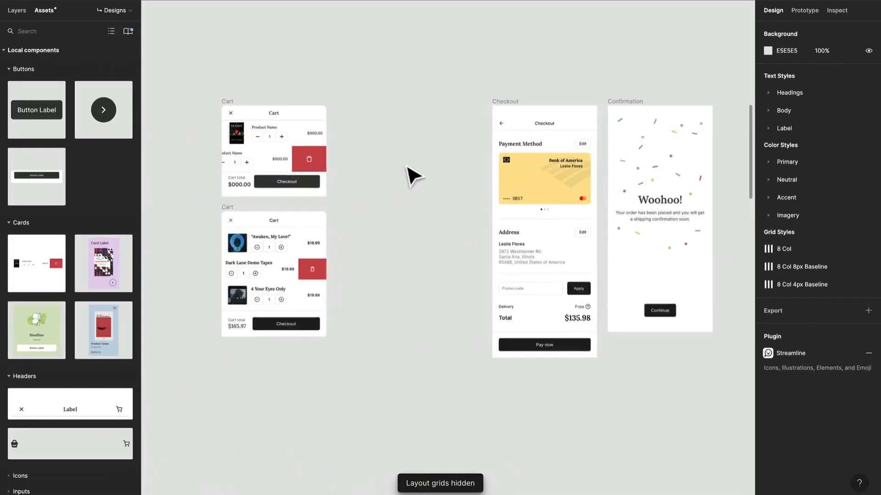
scroll(411, 173, left, 5)
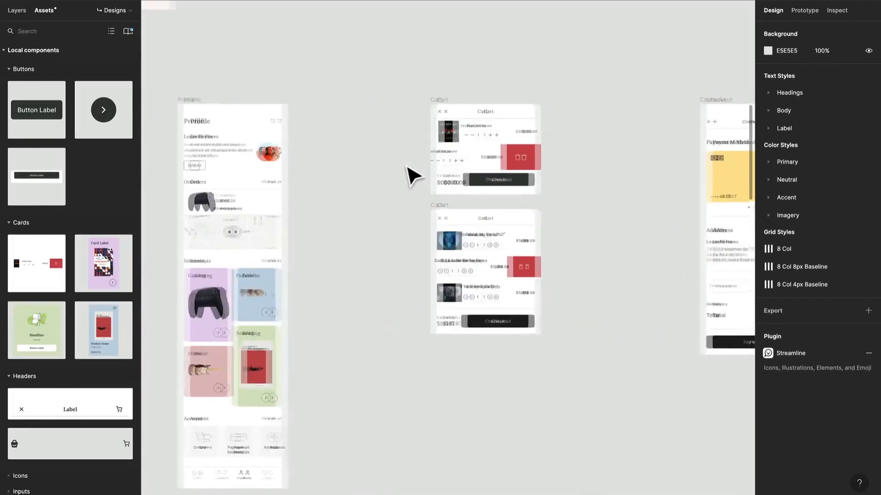
click(173, 99)
drag(173, 100, 567, 96)
scroll(592, 98, right, 3)
scroll(568, 98, up, 2)
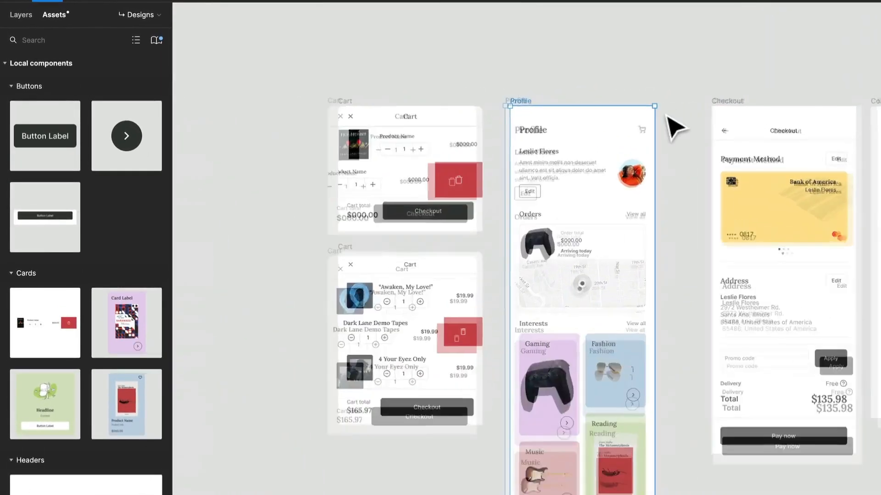
Rename the duplicated Profile frame as Checkout.
key(alt+1)
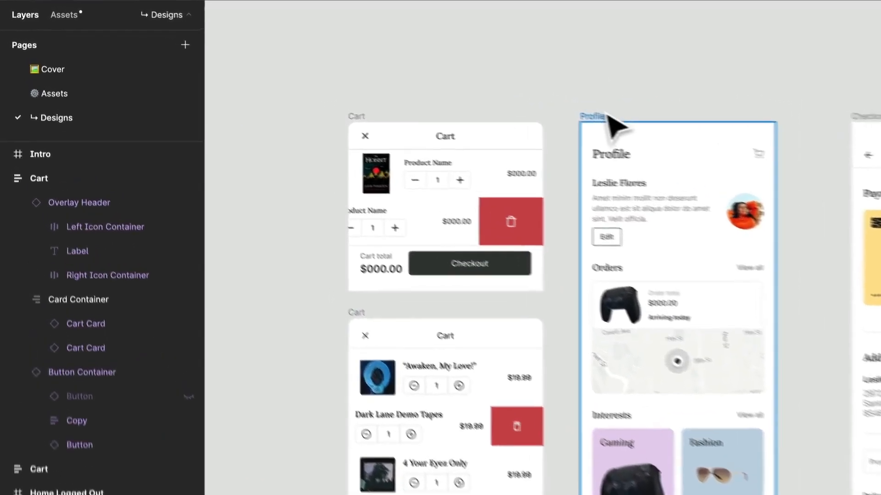
key(ctrl+r)
text(cHE)
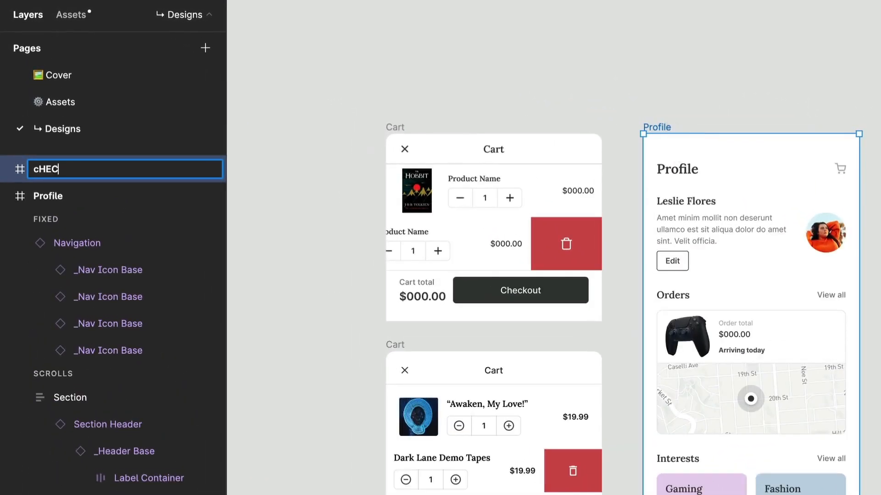
text(ckout)
key(Return)
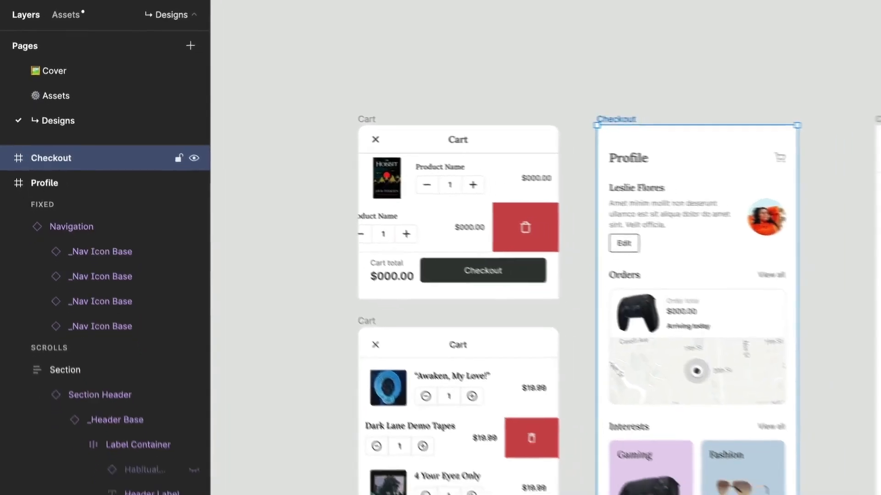
Place an instance of the local header component with a close icon, centred label and cart icon above the new Checkout frame.
scroll(673, 123, up, 5)
scroll(674, 124, right, 5)
scroll(354, 99, right, 2)
scroll(417, 235, left, 8)
scroll(416, 235, down, 3)
scroll(412, 227, up, 3)
scroll(412, 227, right, 2)
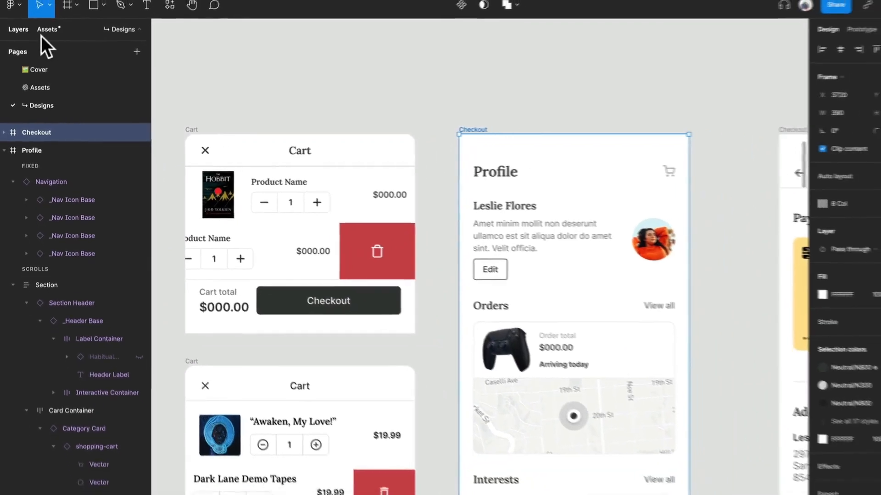
click(48, 17)
drag(83, 425, 564, 87)
Delete the Profile page header from the new Checkout frame and put the Overlay Header in its place, aligned to the frame's top.
click(598, 183)
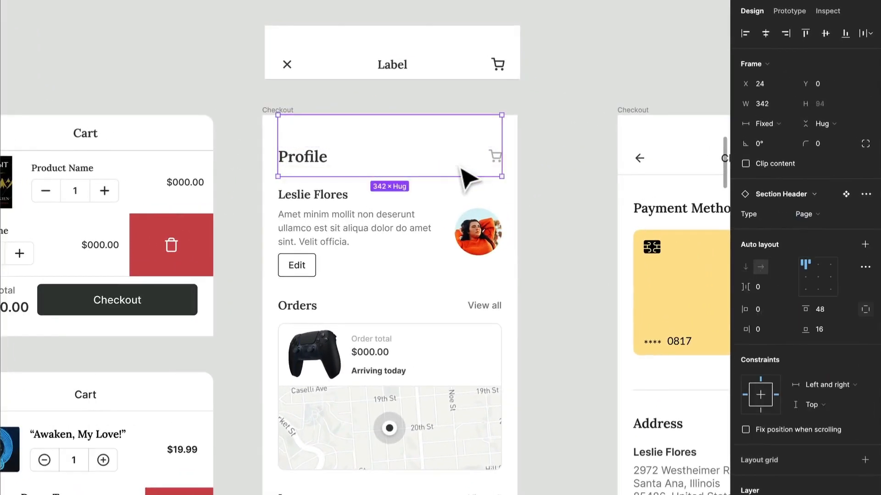
key(Delete)
drag(429, 61, 426, 156)
click(805, 35)
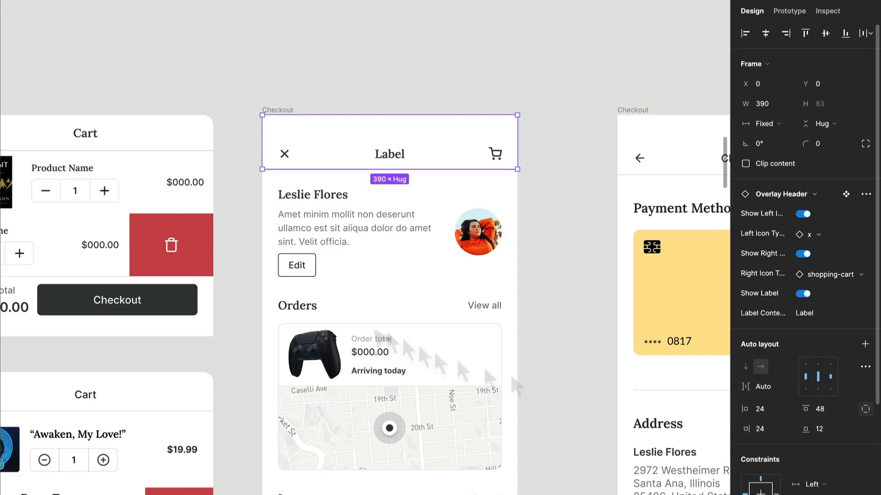
Hide the Overlay Header's right icon and set its label to Checkout.
scroll(298, 166, right, 5)
scroll(369, 177, right, 4)
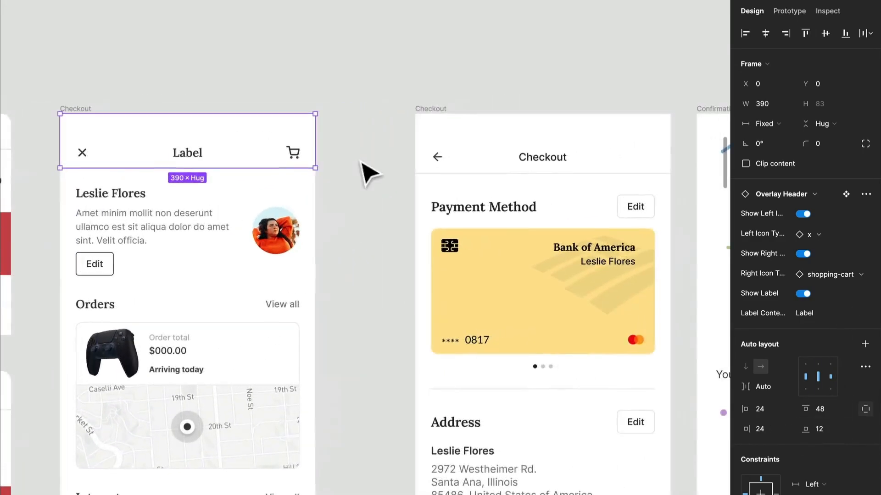
click(803, 253)
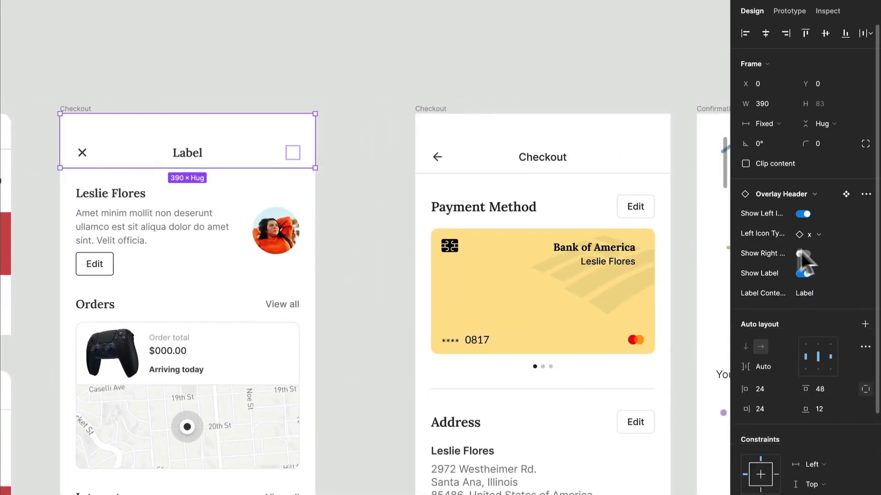
double_click(192, 161)
double_click(188, 153)
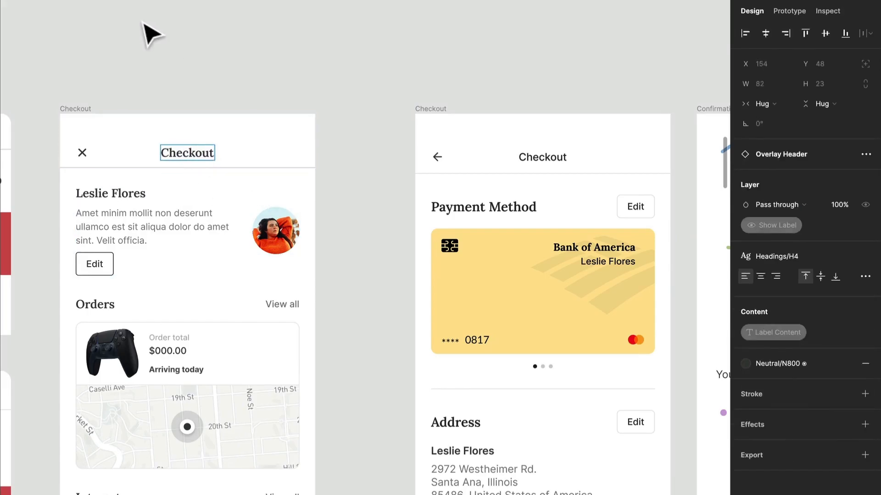
click(151, 34)
Delete the profile details section with the photo and move the Orders section up beneath the Checkout header.
scroll(151, 34, down, 4)
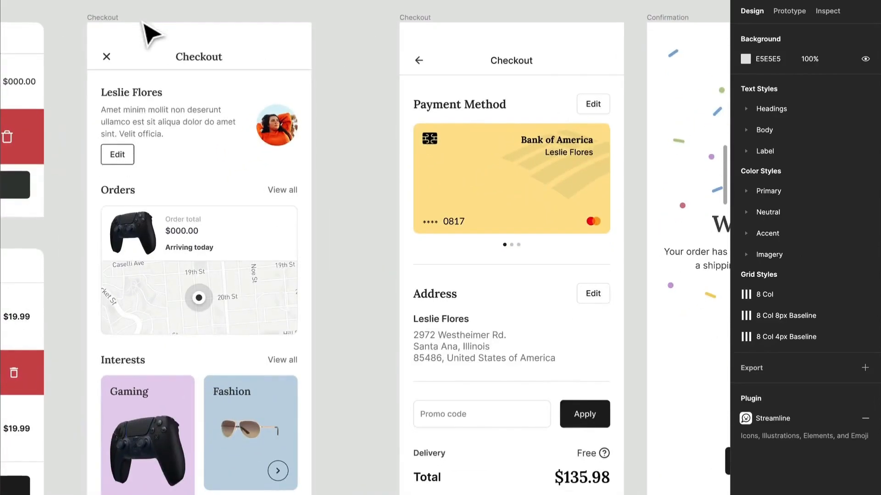
click(180, 113)
key(Delete)
scroll(180, 115, down, 1)
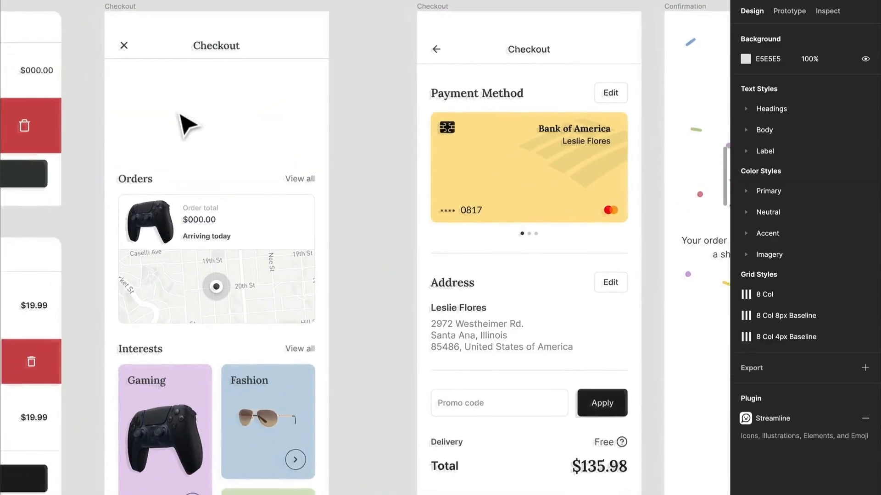
scroll(183, 124, down, 1)
click(202, 154)
drag(248, 252, 243, 147)
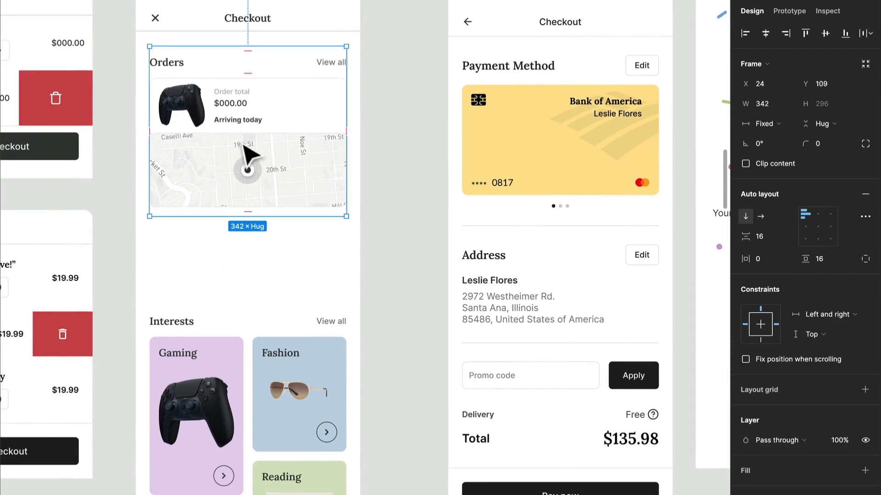
Set the Orders section's top padding to 32 and move the section up against the header at Y 83.
click(830, 257)
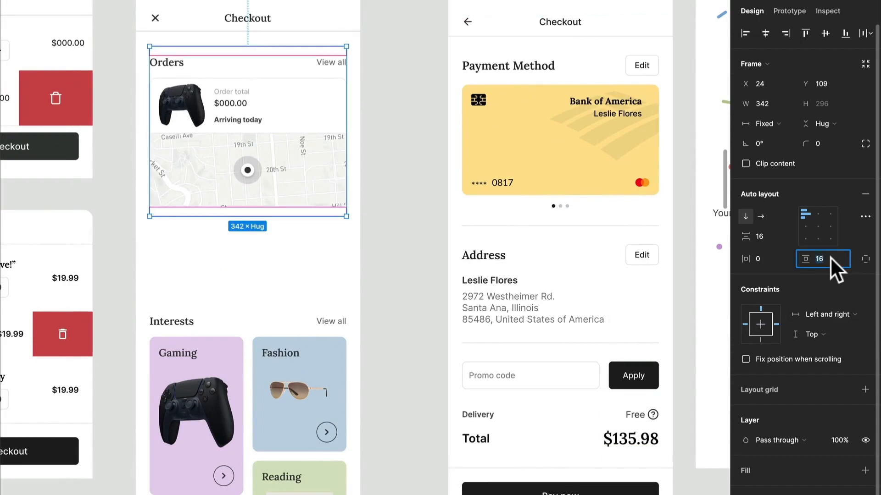
click(866, 259)
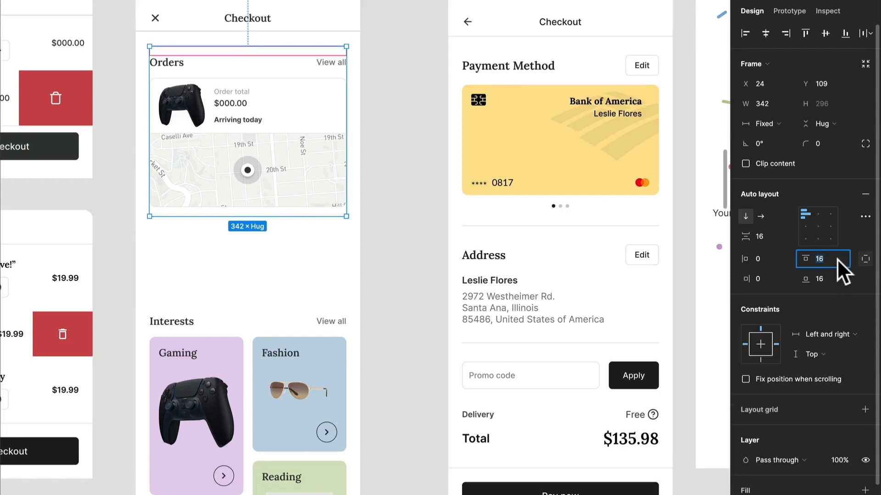
text(32)
key(Return)
drag(306, 128, 310, 114)
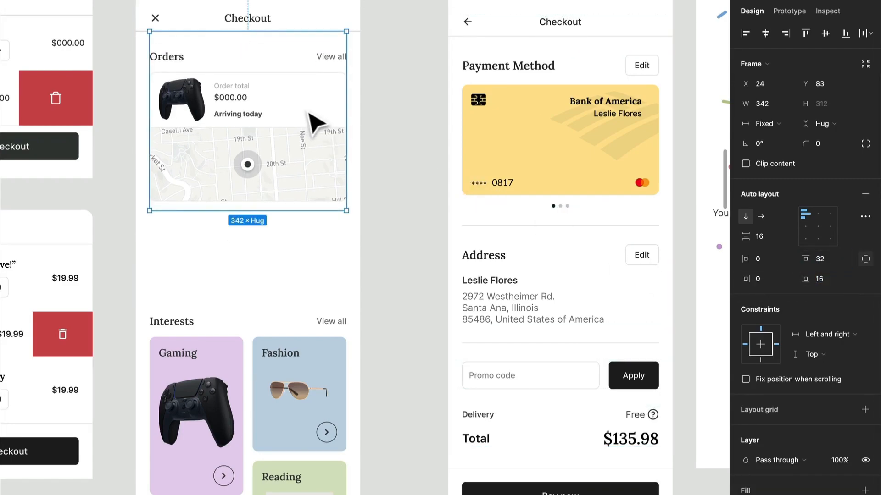
Detach the Orders Section Header instance from its component and undo the detachment.
click(176, 60)
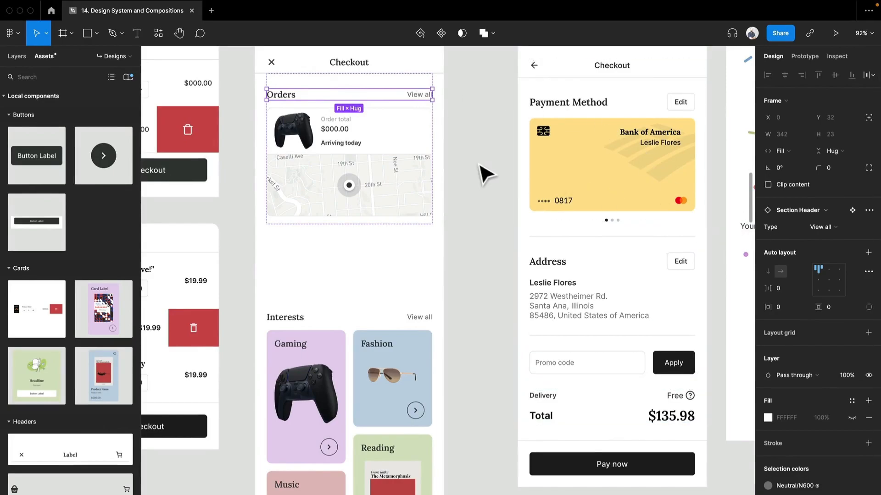
key(super+alt+b)
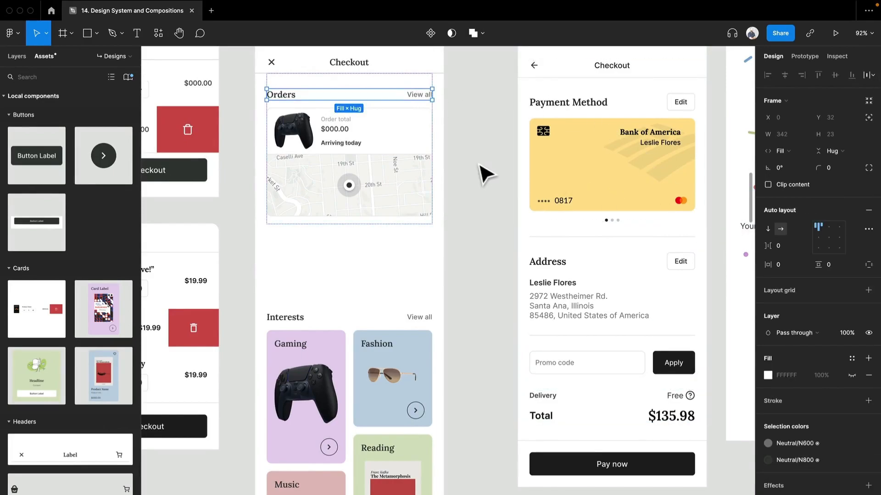
key(super+z)
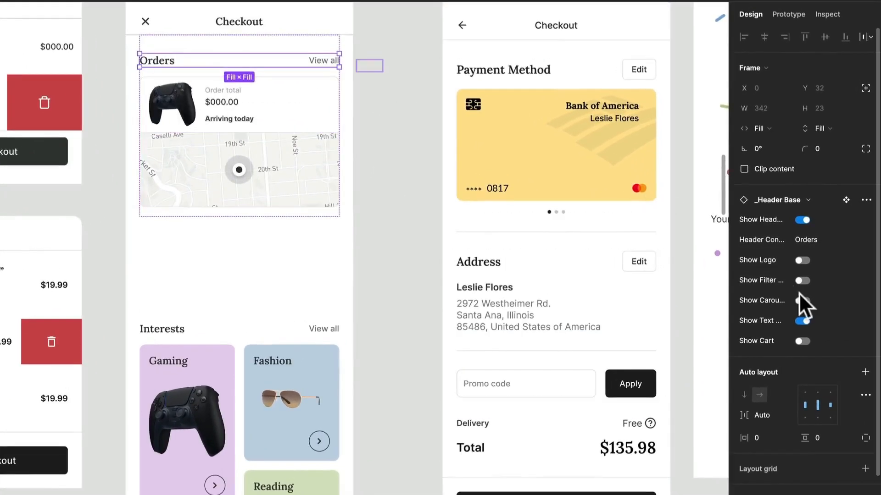
Apply the Headings/H3 text style to the Orders section title.
double_click(163, 61)
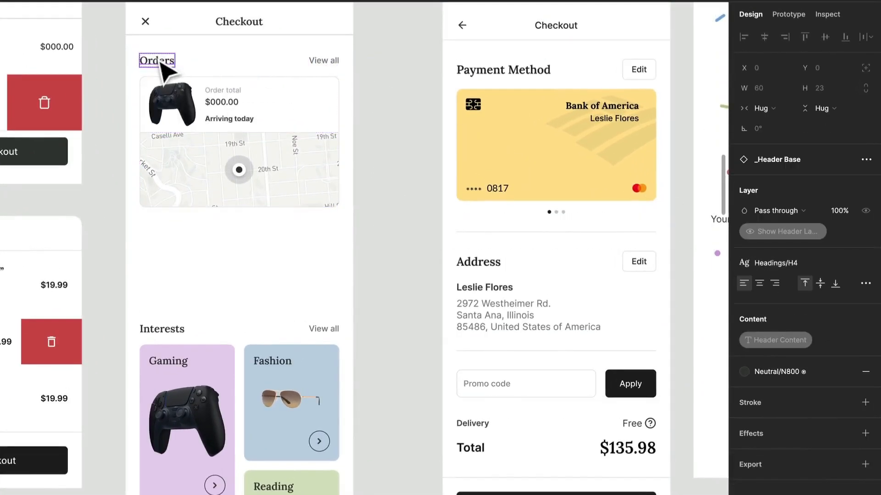
click(801, 261)
click(794, 397)
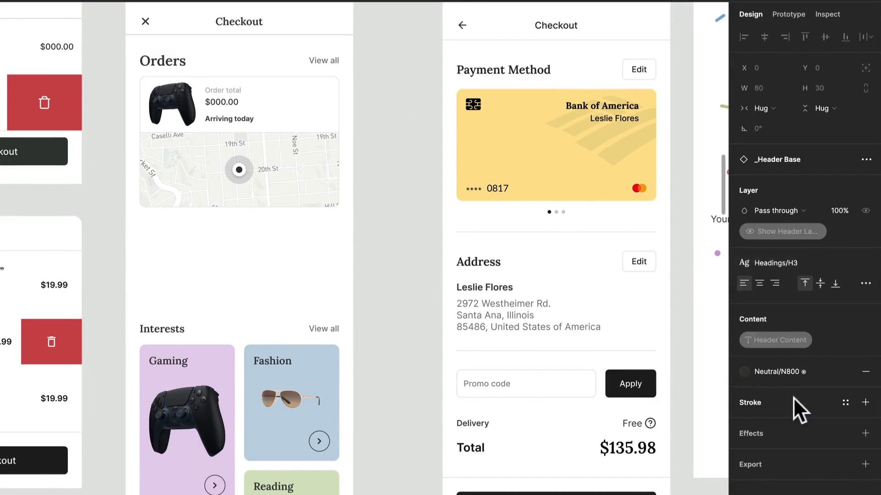
Replace the Orders title text with Payment Methods.
double_click(164, 60)
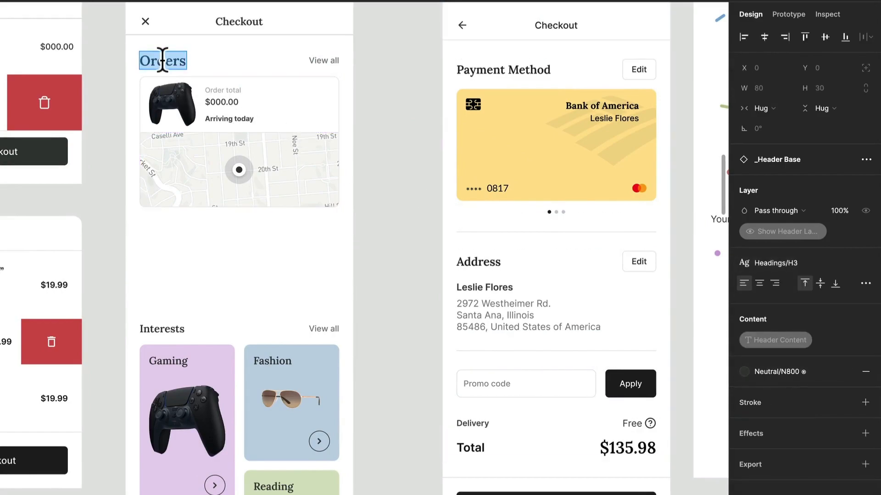
text(Payment Methods)
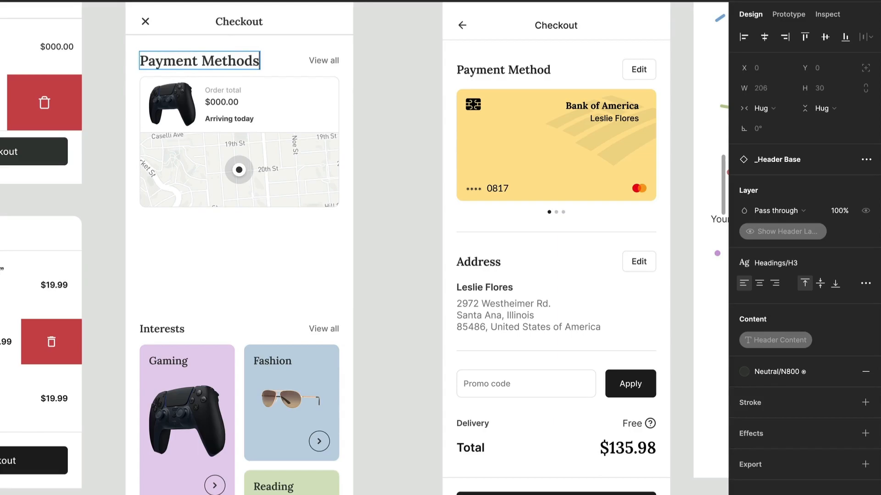
key(Escape)
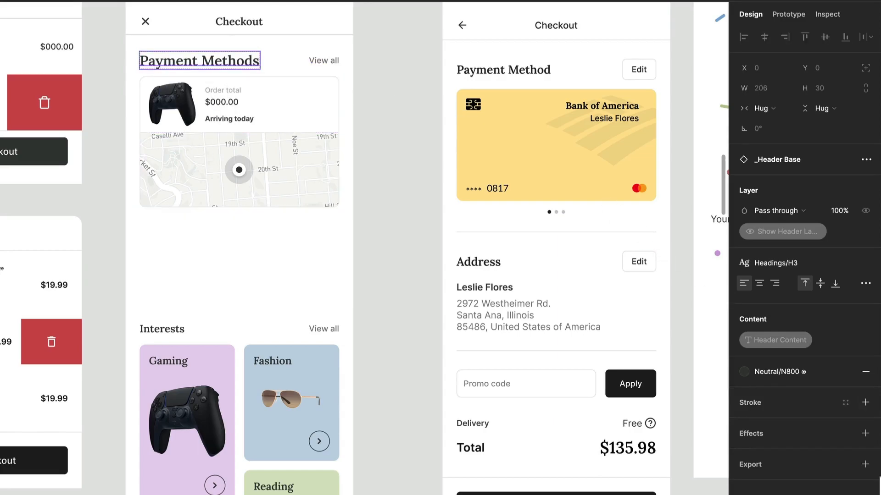
Apply the Headings/H4 text style to the section title and shorten its text to Payment Method.
click(786, 261)
click(780, 438)
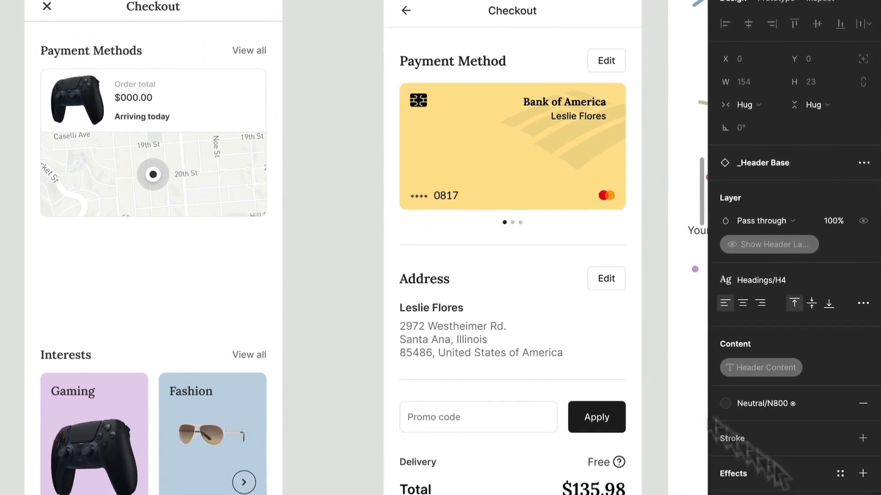
double_click(131, 55)
key(Right)
Set the Payment Method _Header Base's vertical resizing to Hug contents, and show its filter button instead of the View all text button.
click(240, 64)
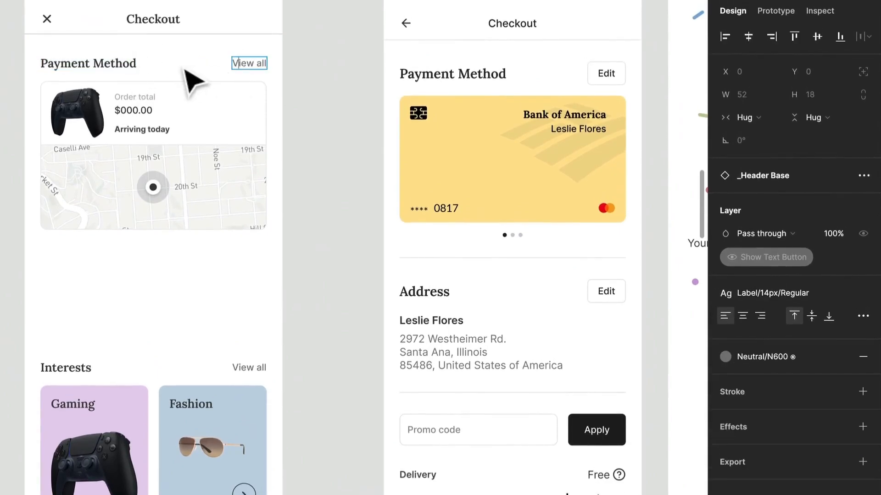
click(184, 69)
click(811, 141)
click(816, 123)
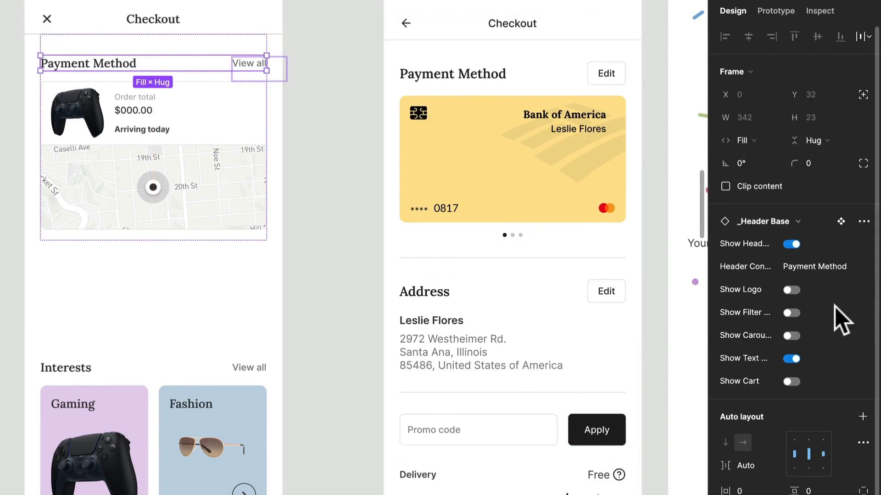
click(791, 313)
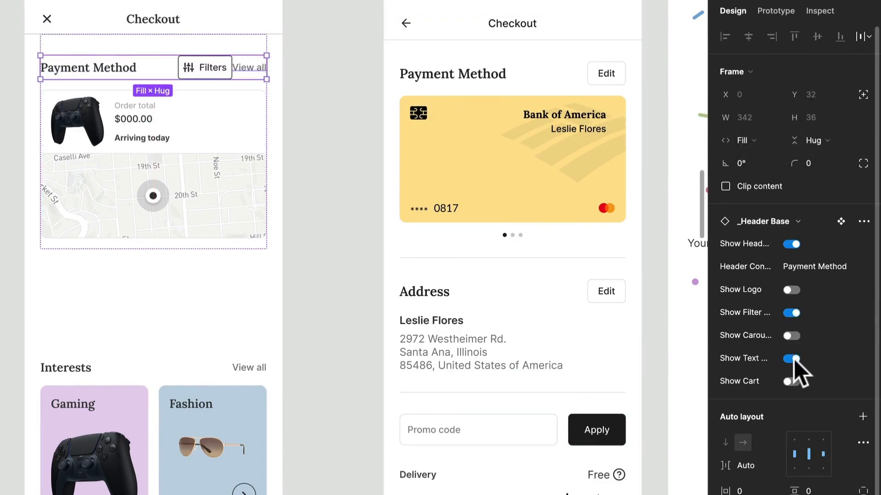
click(792, 358)
Hide the left icon of the Payment Method header's Filters button and change its label to Edit.
scroll(337, 108, right, 3)
scroll(337, 108, down, 1)
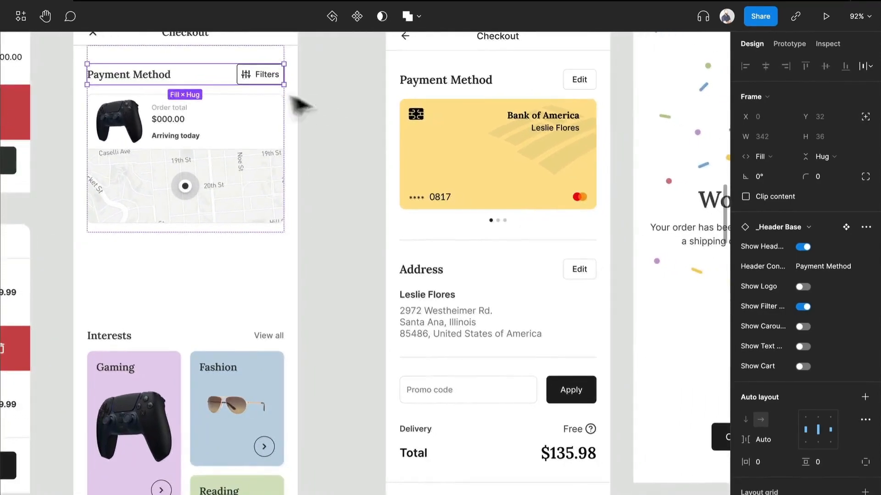
scroll(254, 84, up, 2)
scroll(253, 83, right, 1)
scroll(266, 97, up, 1)
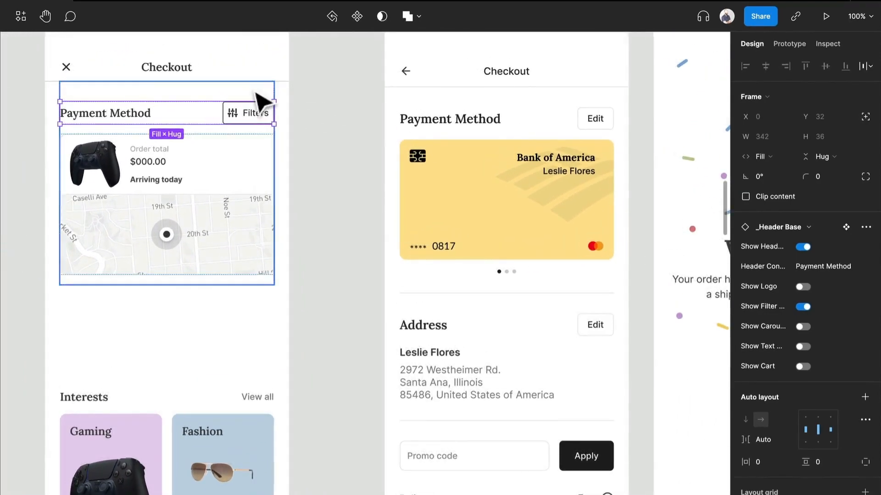
double_click(249, 118)
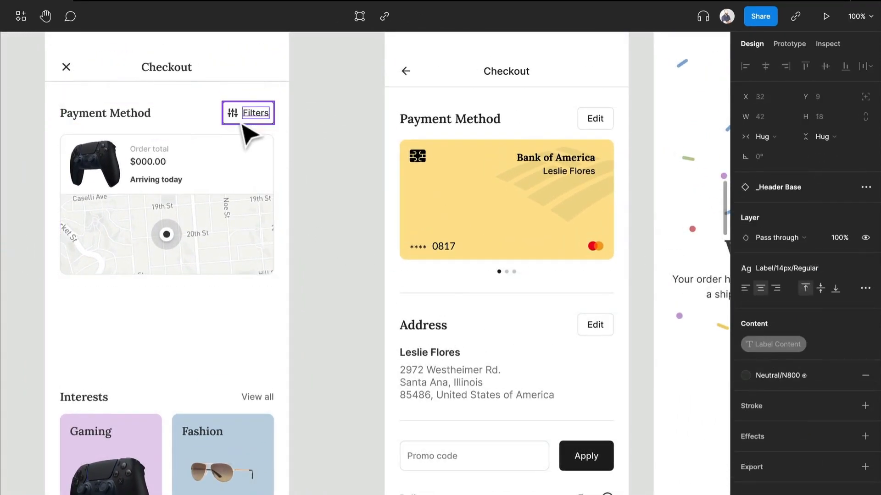
click(242, 125)
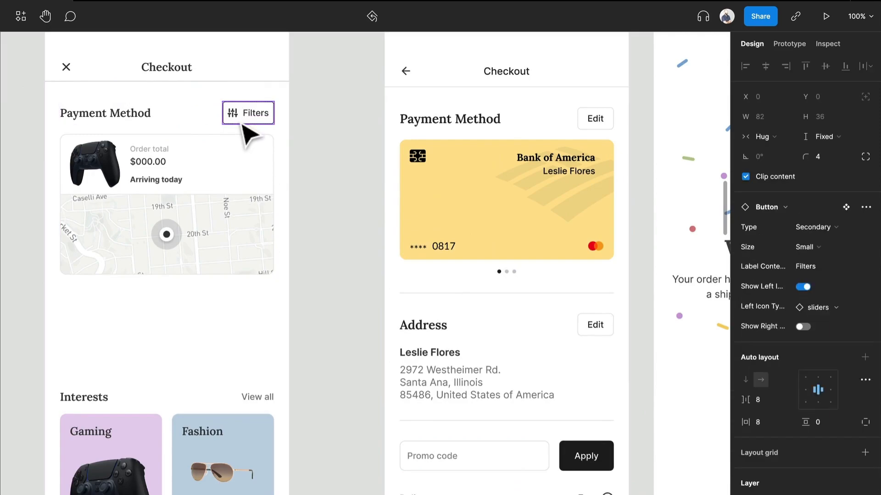
click(801, 286)
double_click(255, 116)
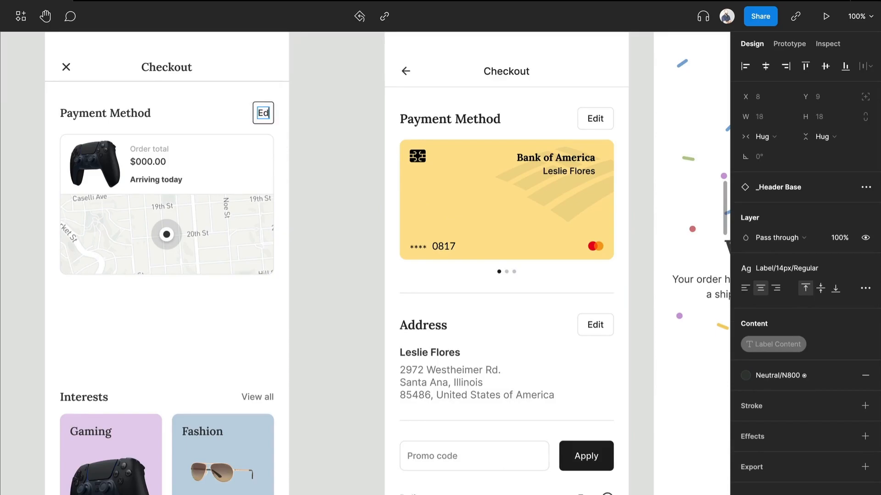
click(347, 181)
Move the credit card from the original Checkout screen into the new Payment Method section and delete the order card with the map.
scroll(348, 183, left, 1)
scroll(349, 188, up, 1)
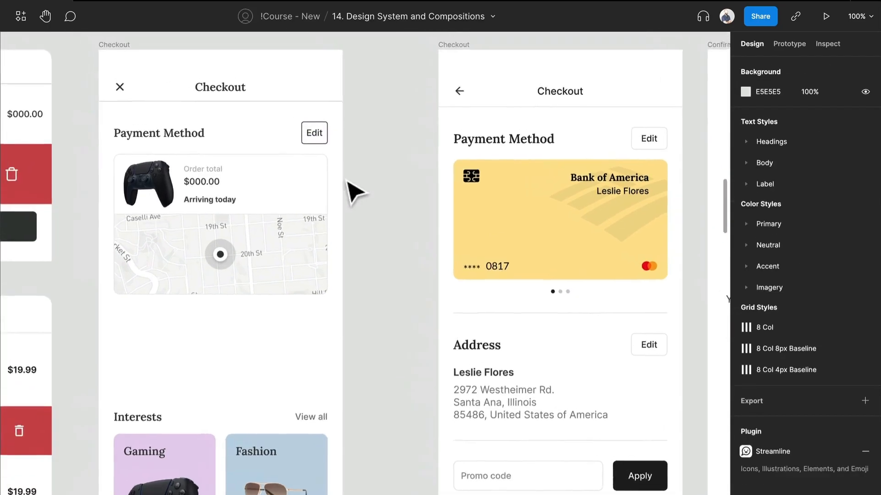
click(503, 237)
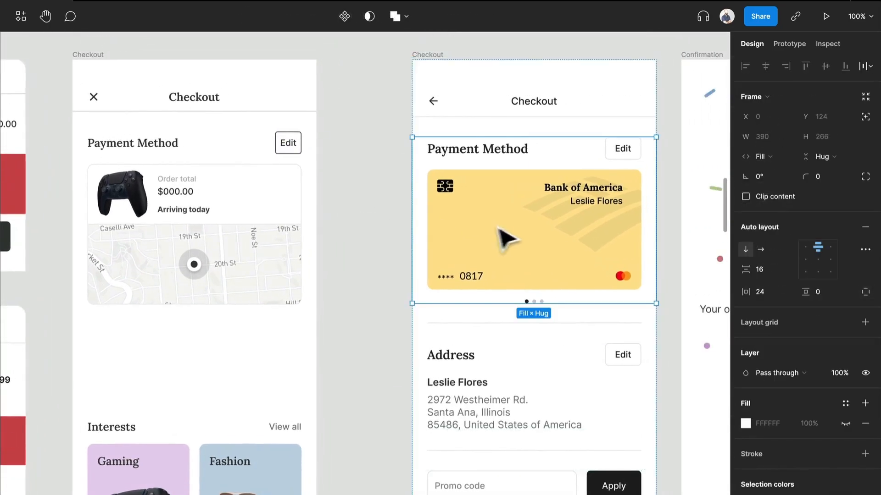
drag(514, 238, 255, 268)
click(245, 371)
key(Delete)
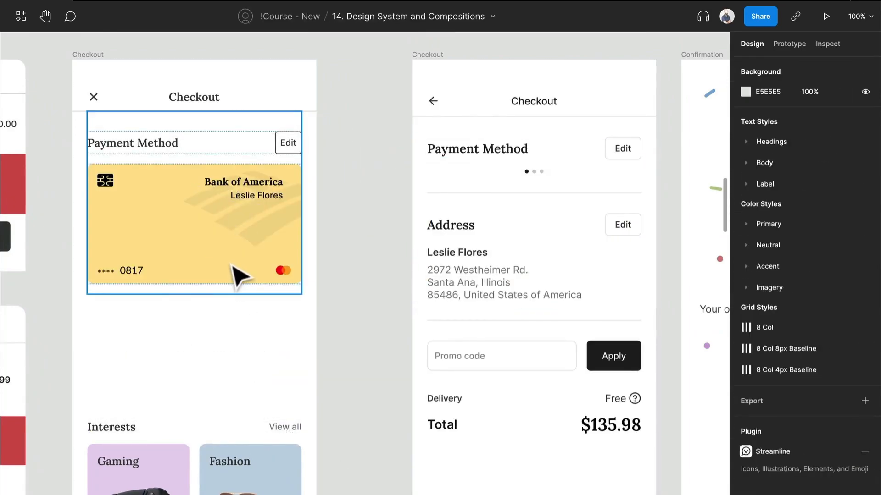
Apply the Primary/Y300 color style to the credit card's fill and Neutral/N900 to its solid black elements.
double_click(232, 264)
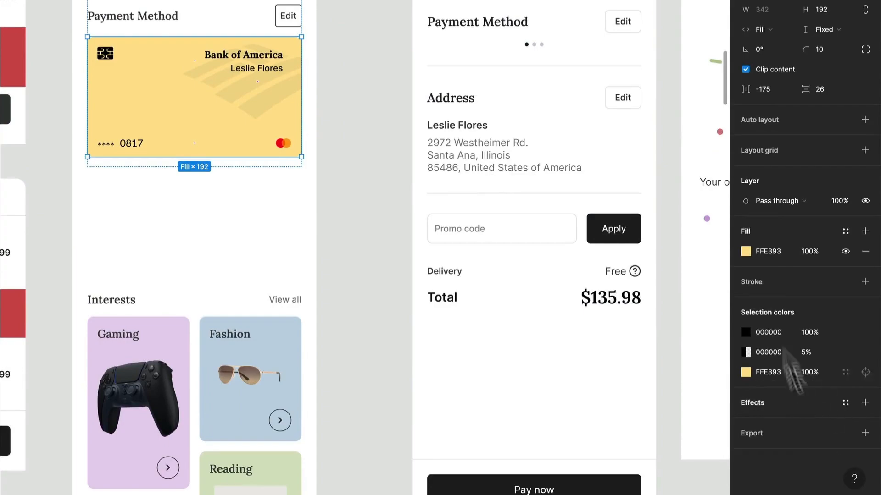
click(845, 232)
click(779, 334)
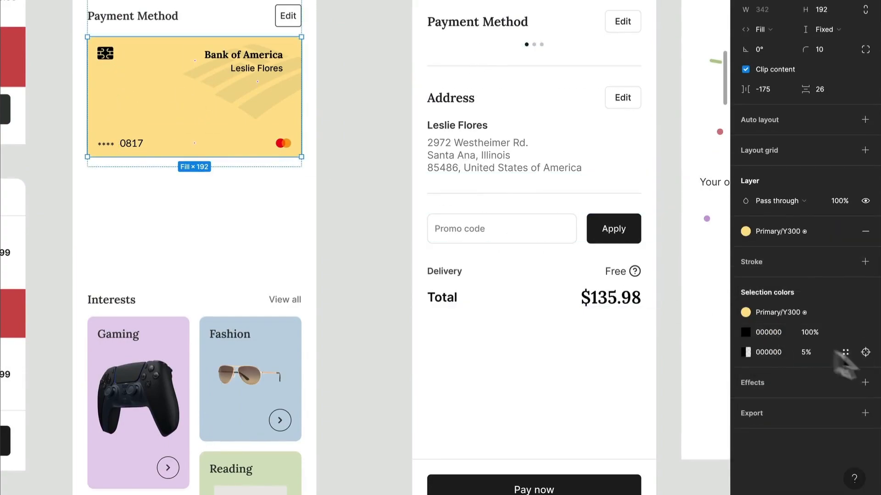
click(846, 332)
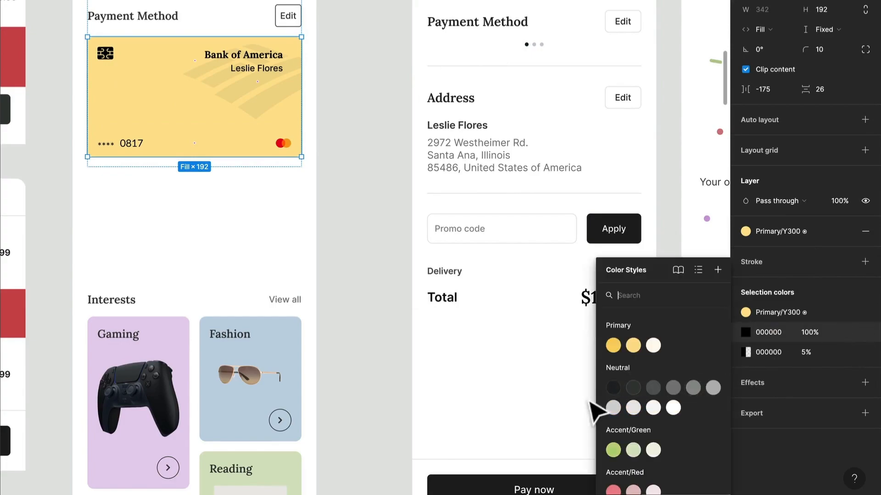
click(611, 384)
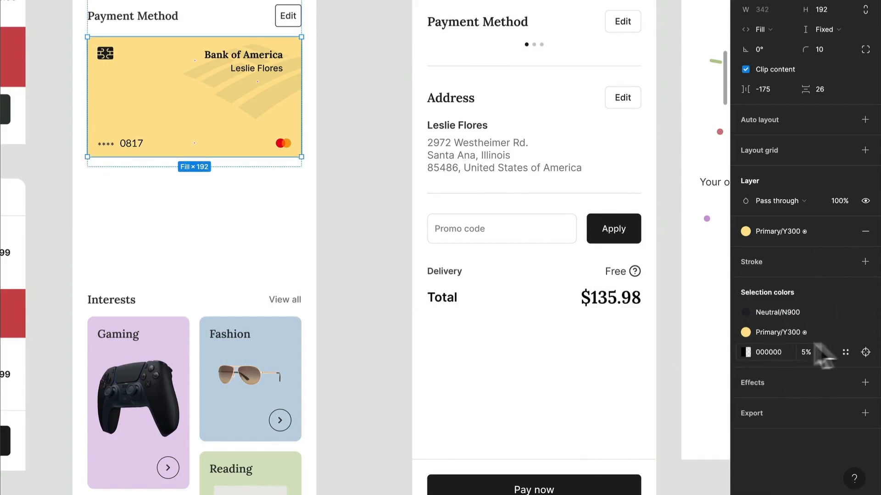
click(846, 352)
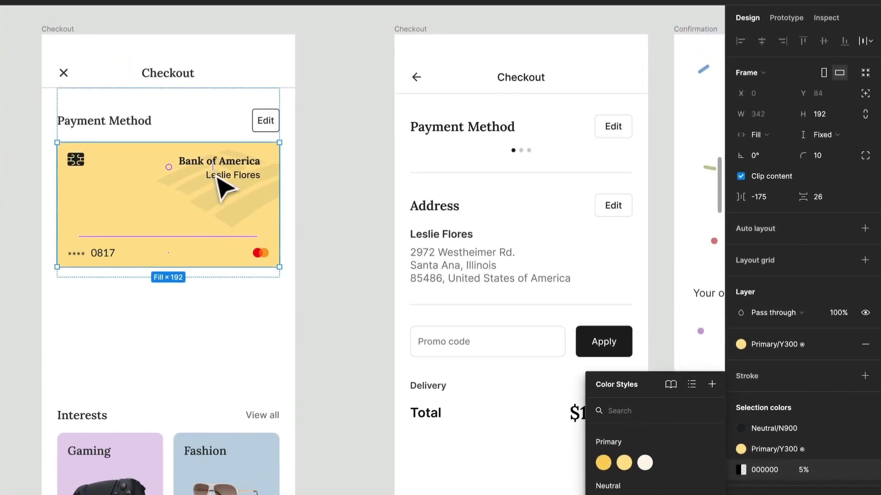
Set the horizontal resizing of the container holding the card's bank and cardholder names to Fill container.
click(221, 186)
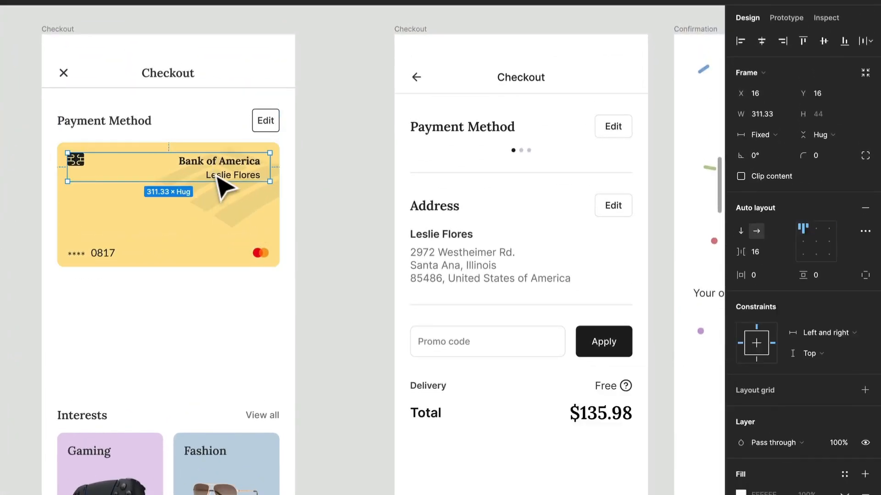
scroll(222, 186, up, 5)
click(245, 157)
scroll(250, 164, down, 5)
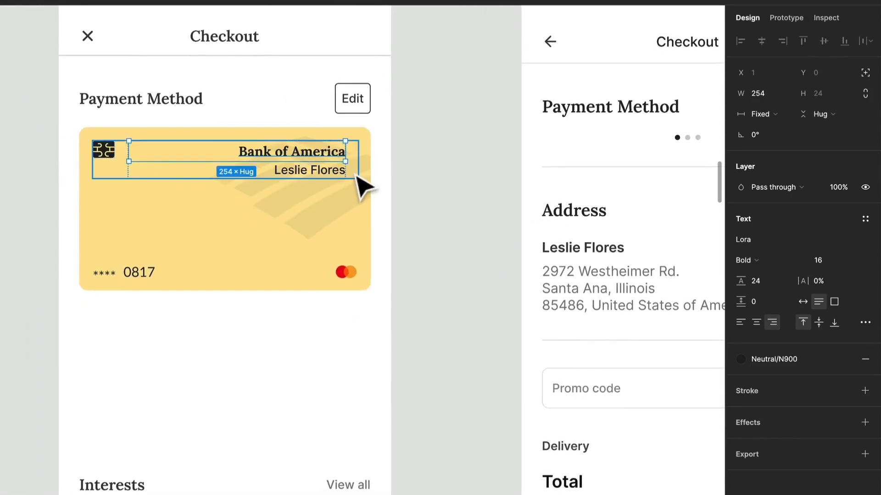
click(355, 175)
double_click(309, 160)
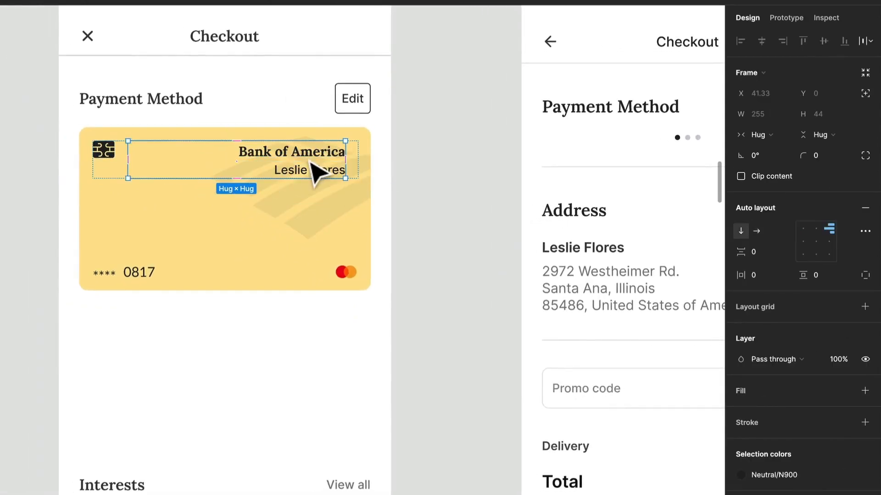
click(760, 134)
click(775, 153)
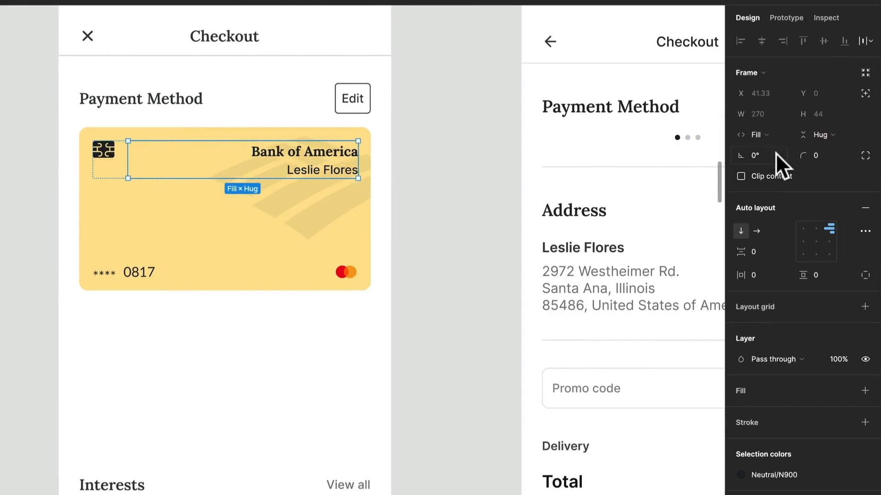
Apply the Headings/H4 text style to the Bank of America text on the card.
click(342, 154)
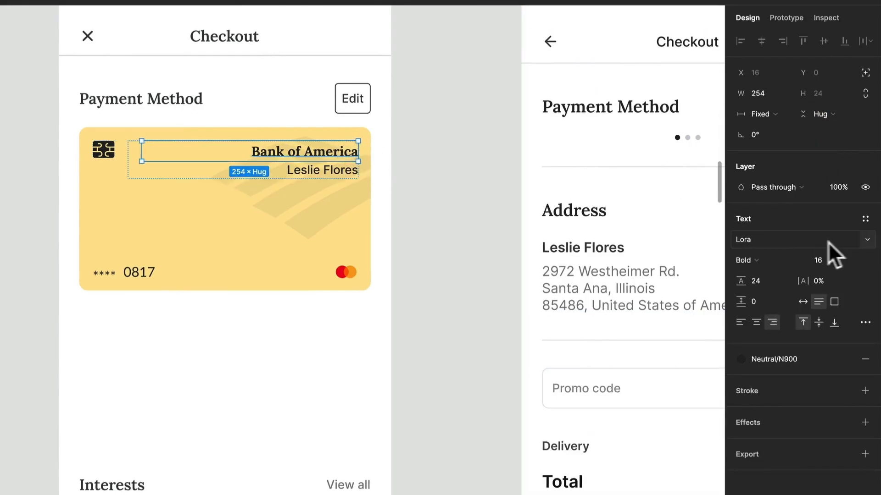
click(865, 218)
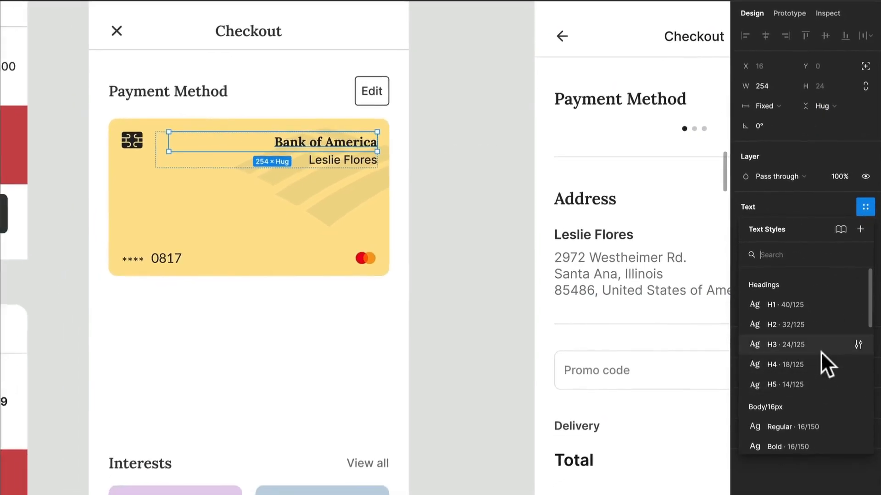
click(818, 377)
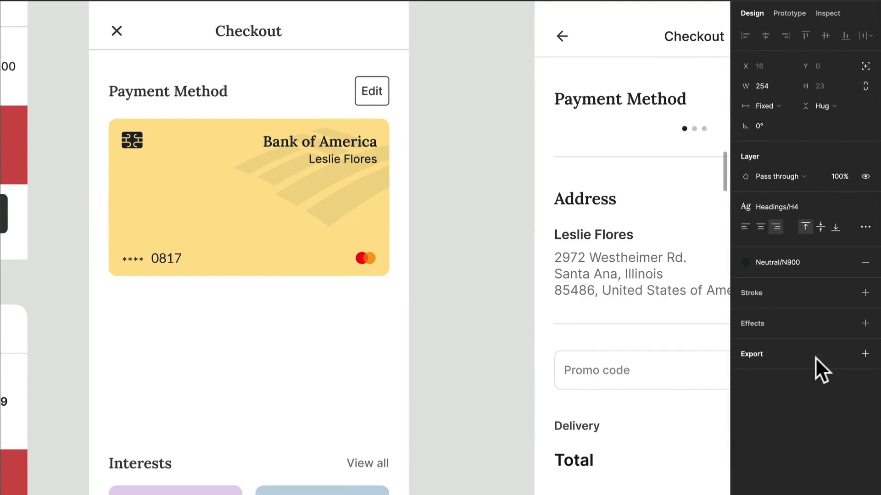
Set the cardholder name text to fill its container's width and apply the Label/14px/Regular text style.
click(342, 162)
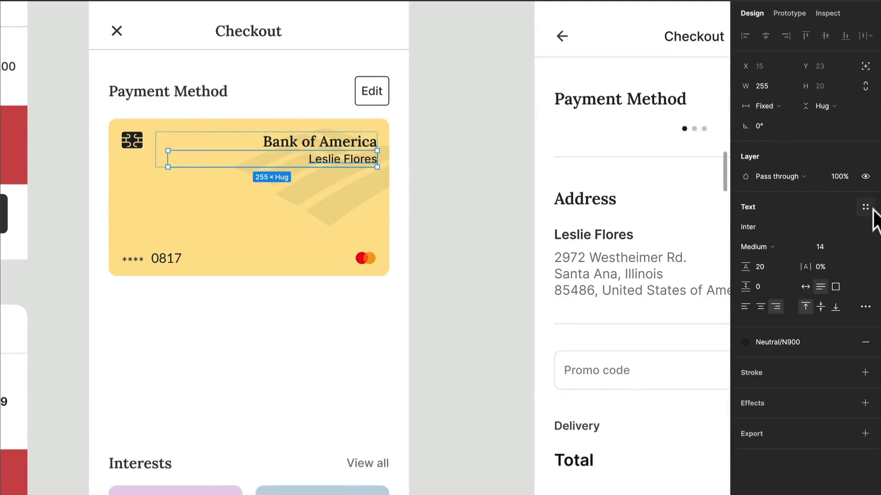
click(775, 147)
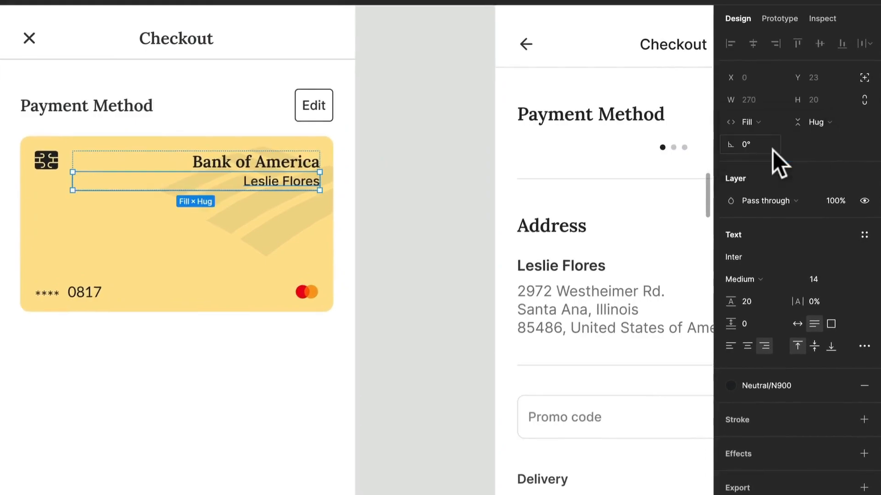
click(864, 235)
scroll(786, 375, down, 8)
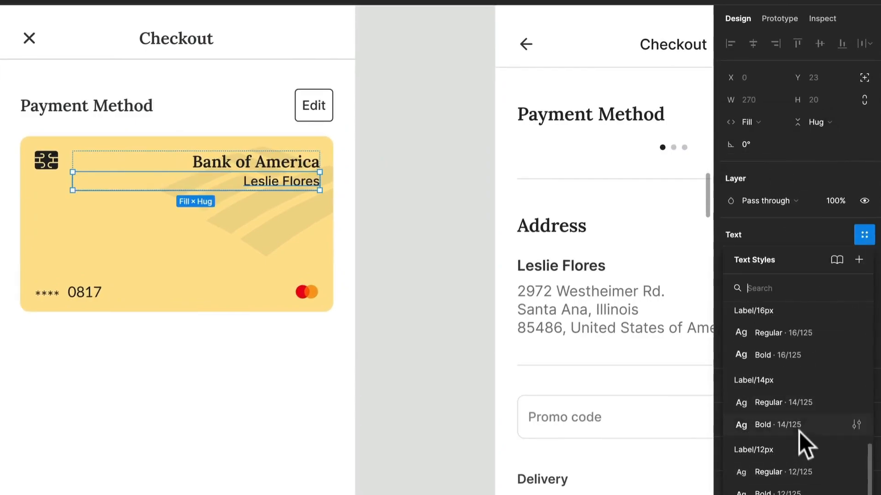
click(808, 403)
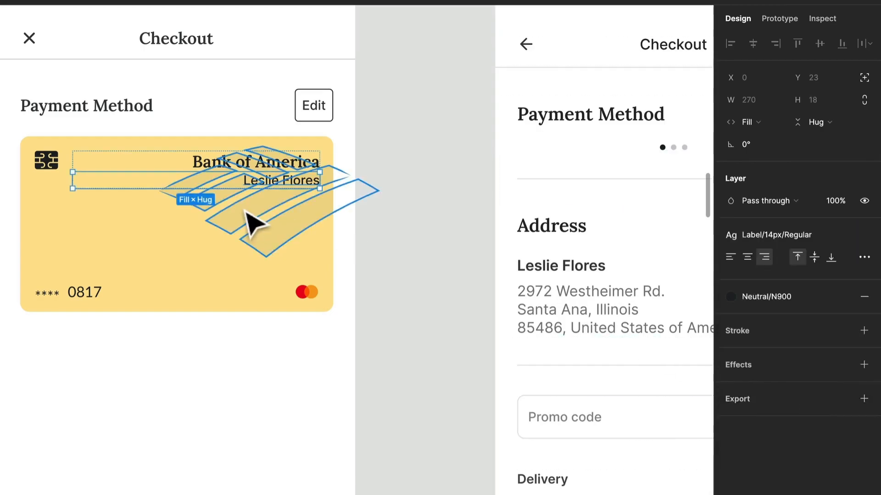
Apply the Body/14px/Bold text style to the last four digits of the card number.
click(69, 293)
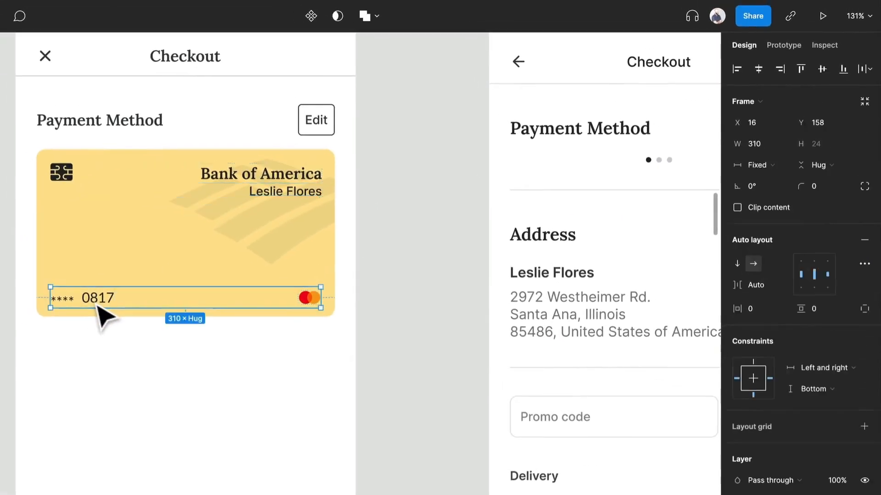
click(98, 305)
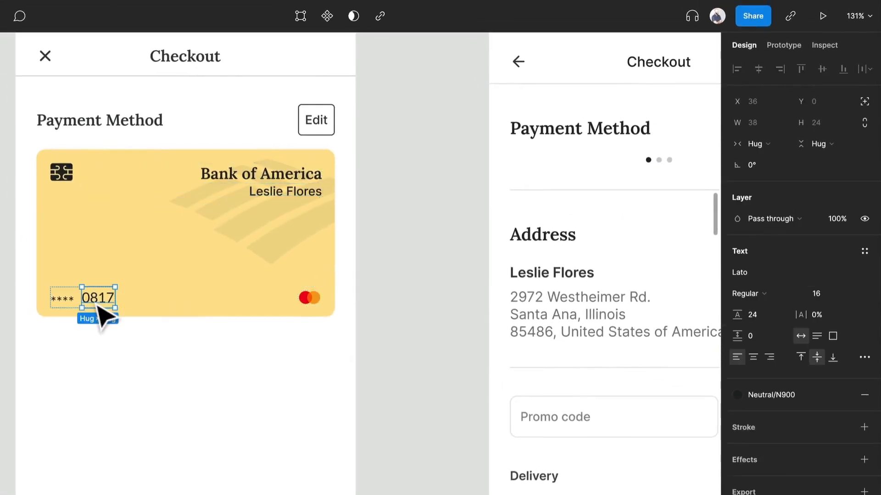
click(864, 251)
scroll(817, 367, down, 1)
scroll(817, 367, down, 2)
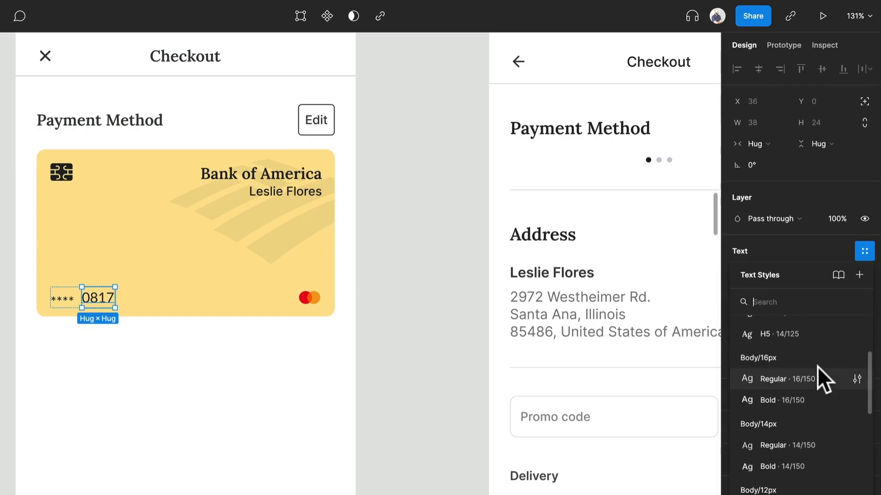
click(801, 462)
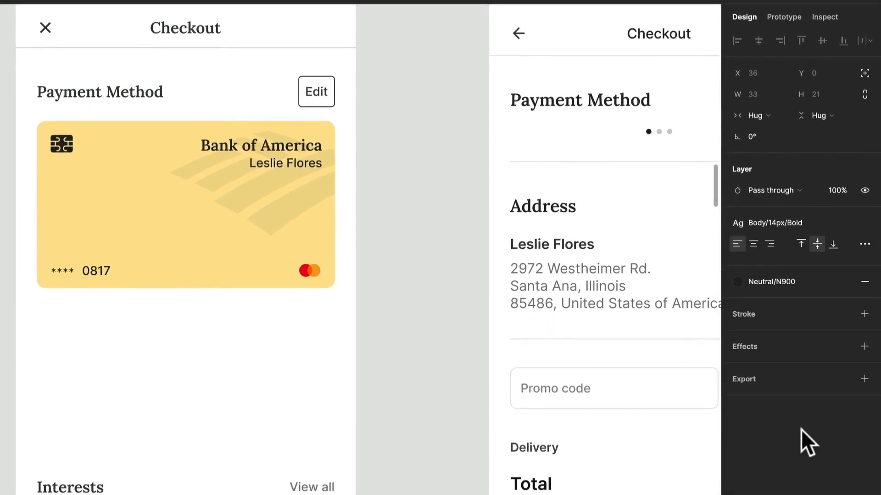
Apply the Label/14px/Bold text style to the asterisks masking the card number.
click(69, 272)
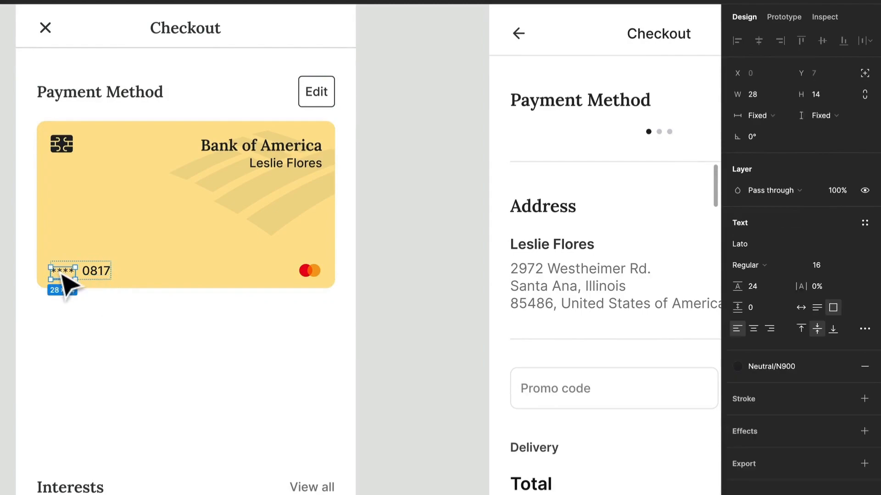
click(863, 219)
scroll(808, 346, down, 10)
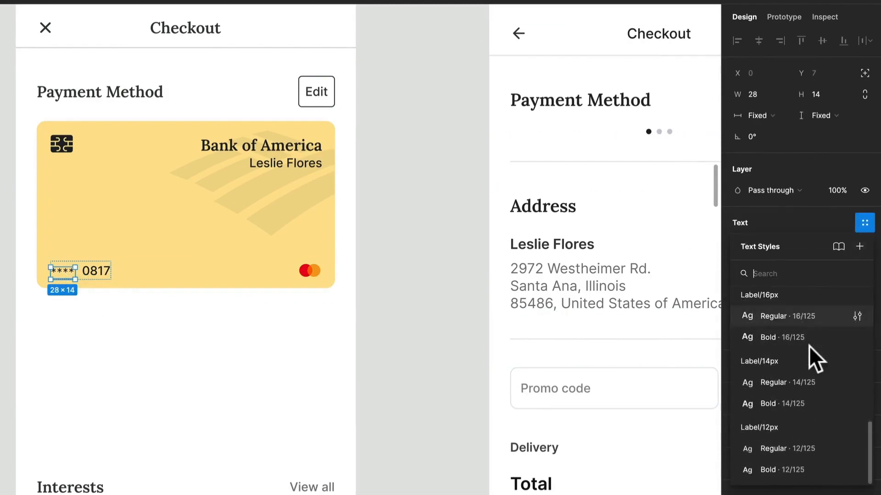
click(810, 403)
Apply the Label/14px/Bold text style to the last four digits of the card number.
click(105, 275)
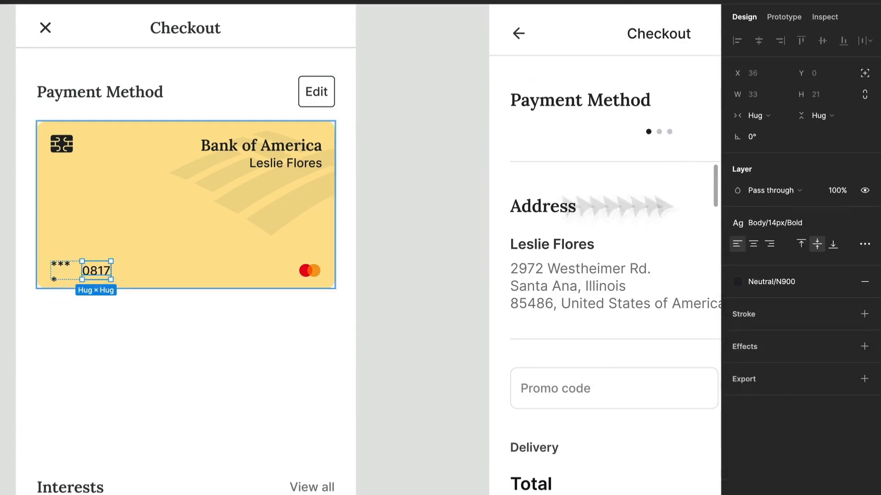
click(808, 220)
scroll(770, 422, down, 10)
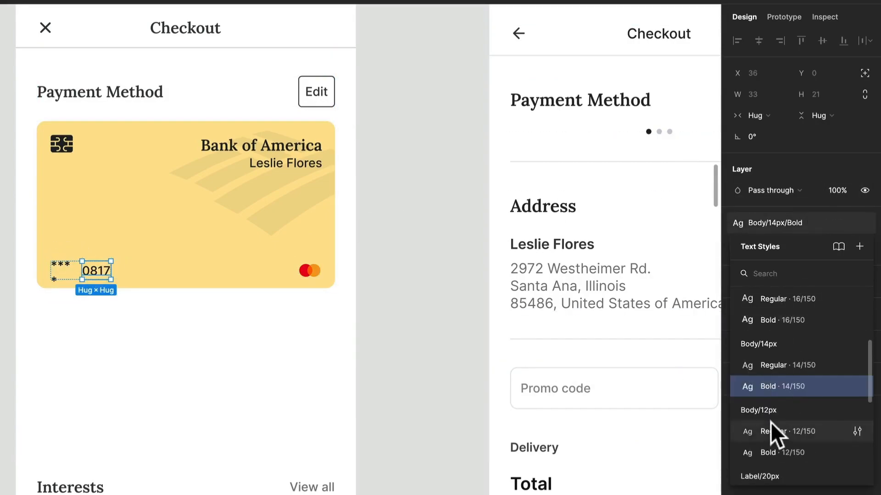
click(785, 396)
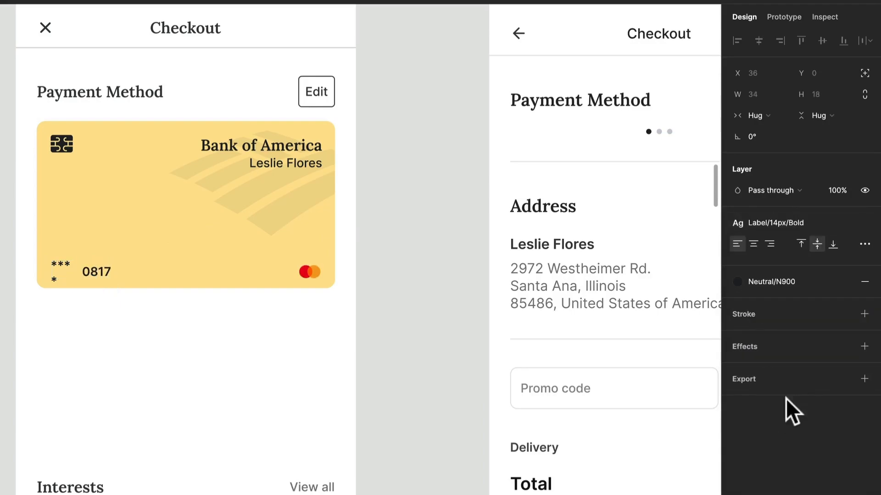
Select the frame around the asterisks and card digits within the card's Bottom Content and update it to the new auto layout version.
click(74, 275)
double_click(84, 275)
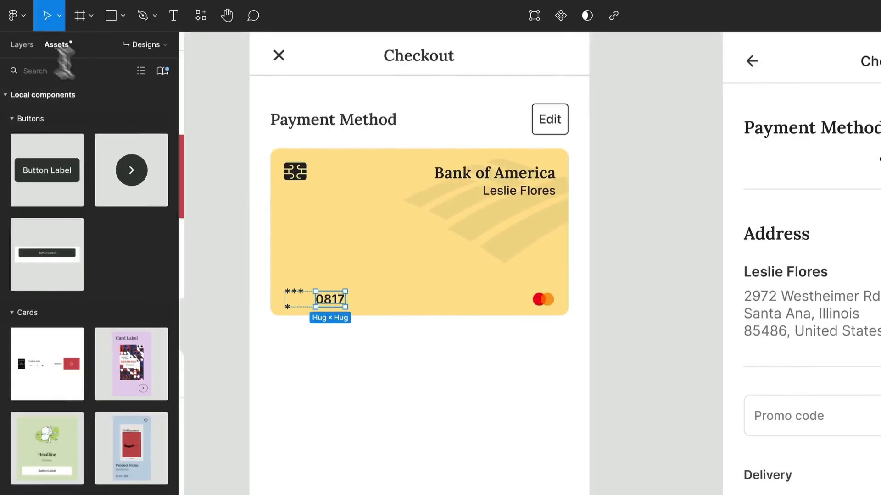
click(21, 39)
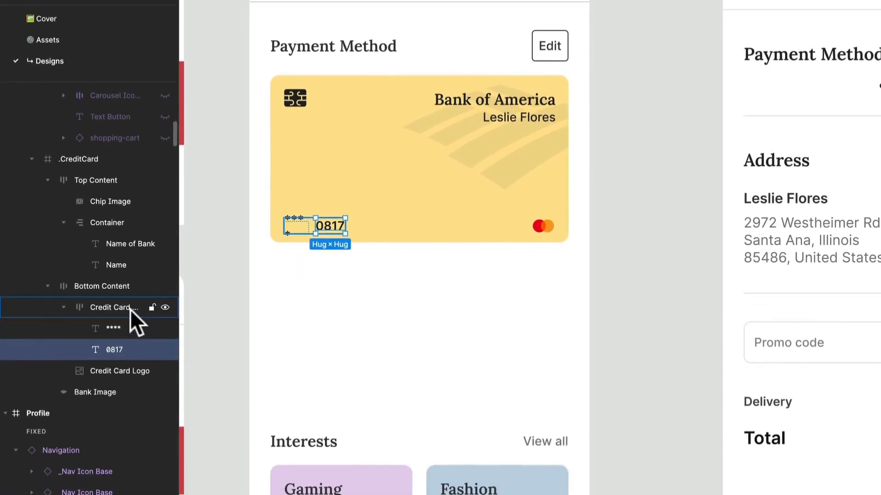
click(132, 330)
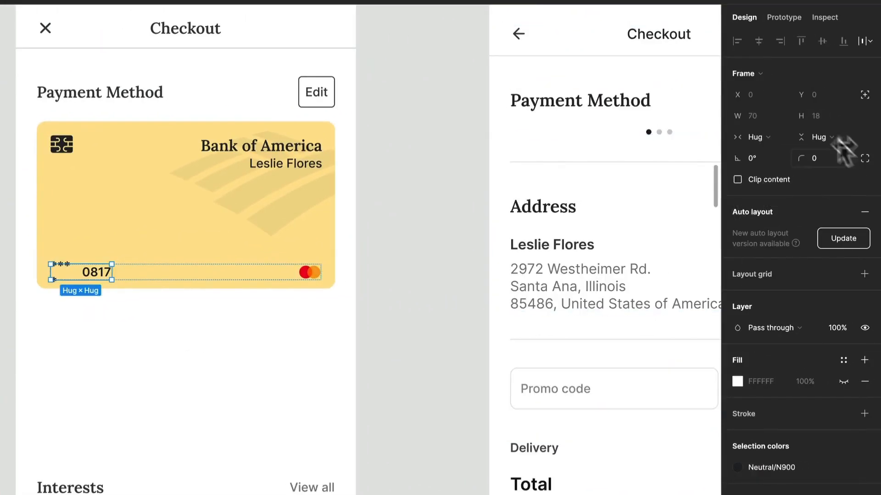
click(843, 237)
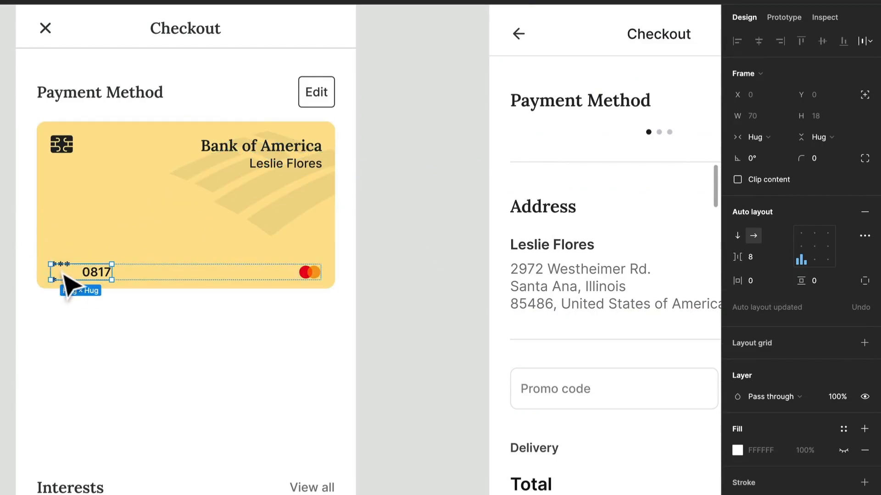
Set the widths of the card's asterisks and last four digits text layers to hug their contents.
key(Return)
click(772, 114)
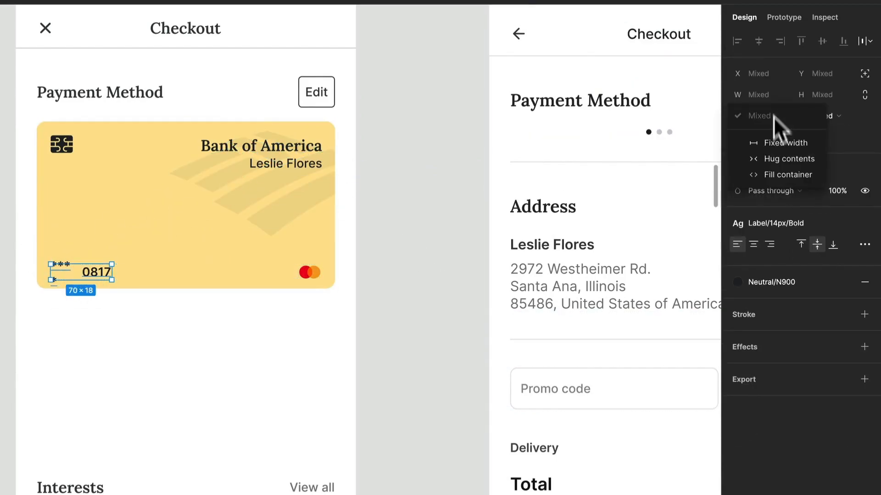
click(784, 156)
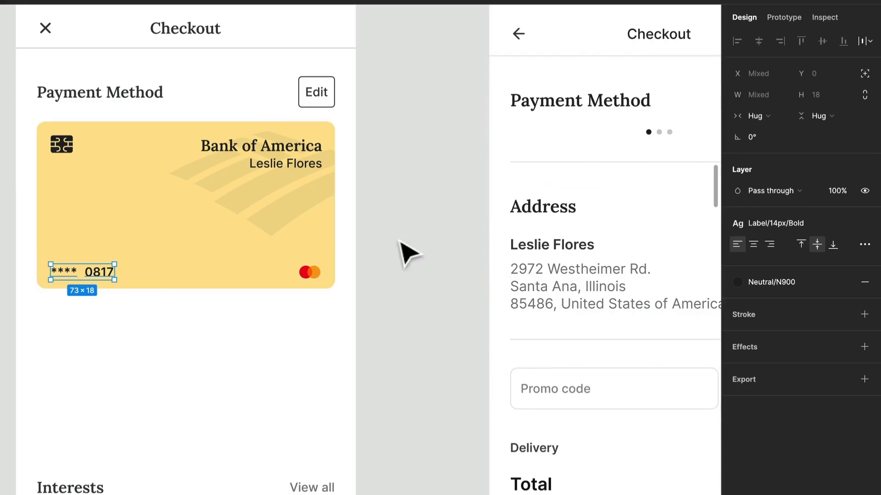
click(427, 198)
Try the Primary/Y100 color style as the fill of the Payment Method credit card.
ctrl+scroll(380, 211, down, 3)
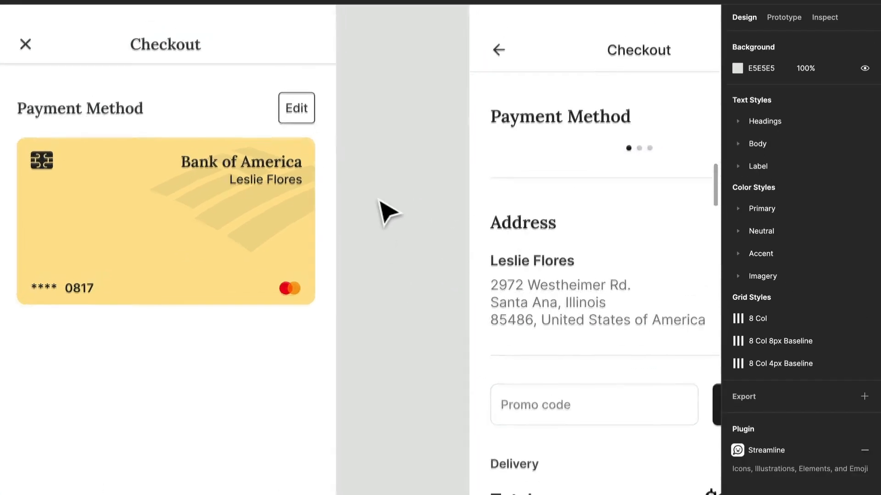
scroll(380, 202, down, 1)
scroll(381, 202, right, 1)
click(216, 196)
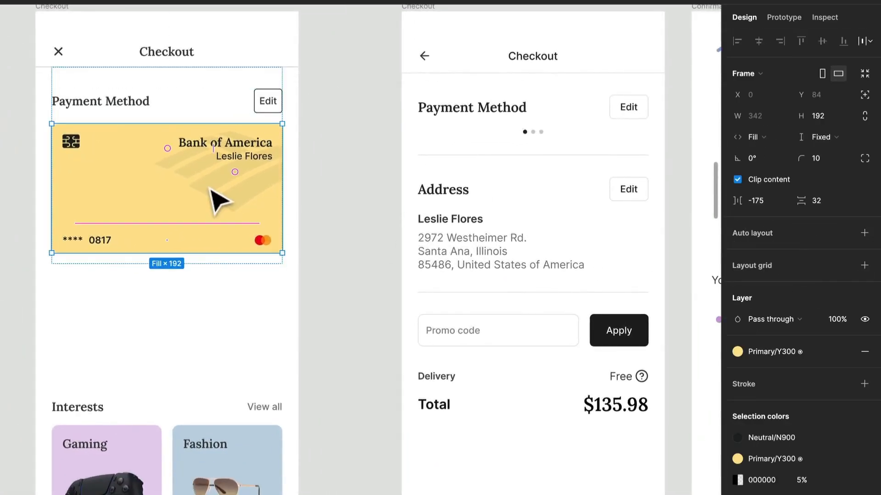
click(307, 262)
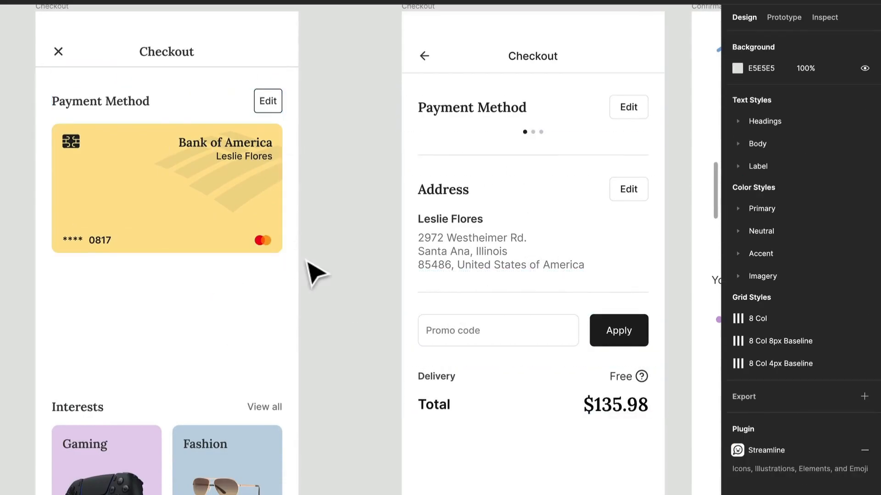
click(229, 243)
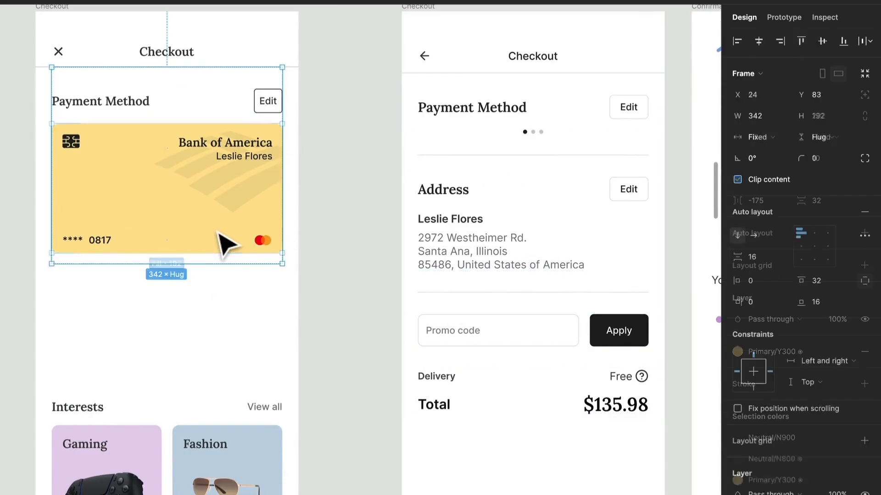
click(789, 353)
click(788, 438)
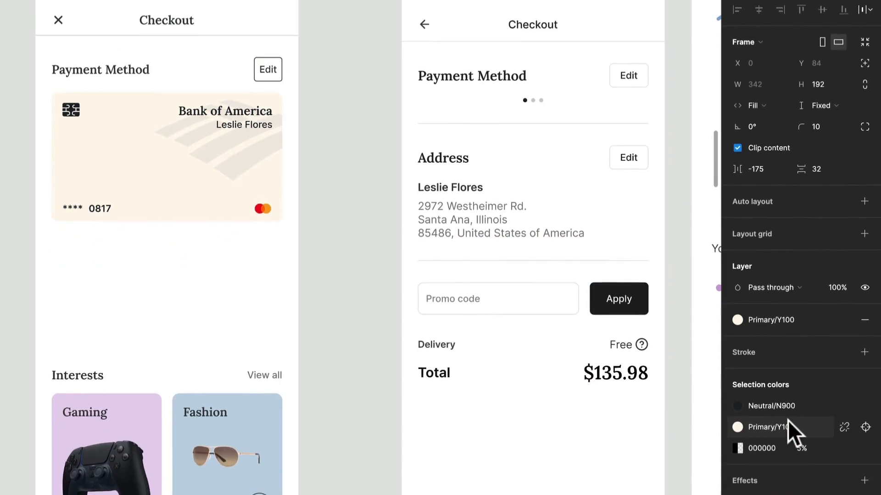
Apply the Neutral/N100 color style to the Payment Method credit card's fill.
click(792, 317)
scroll(778, 450, down, 3)
scroll(777, 451, up, 1)
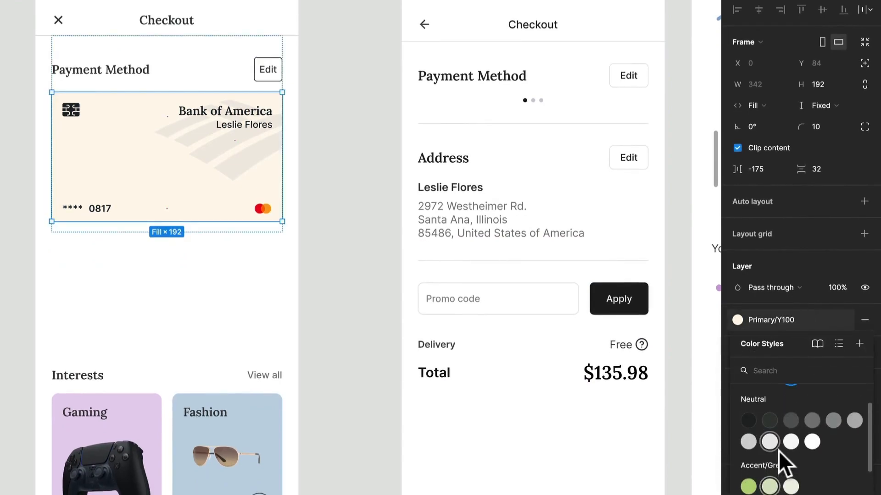
click(790, 435)
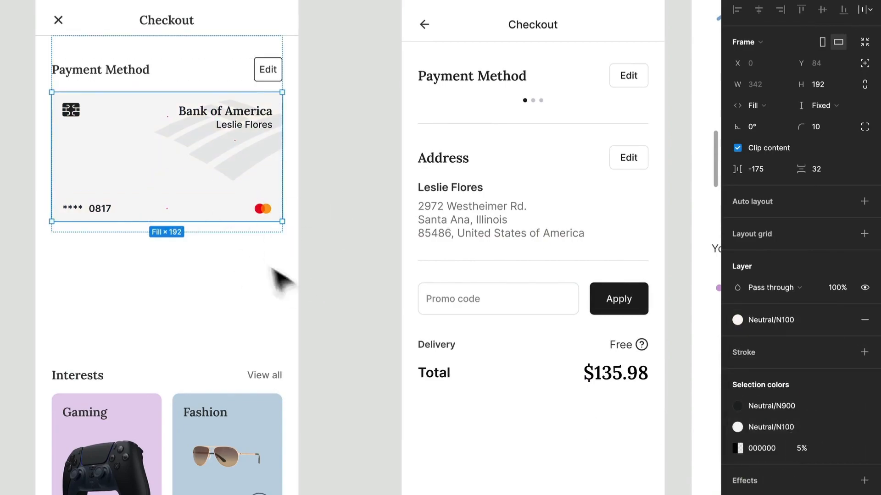
Insert the Rule component from the local Misc. Elements into the Checkout screen below the credit card.
click(134, 77)
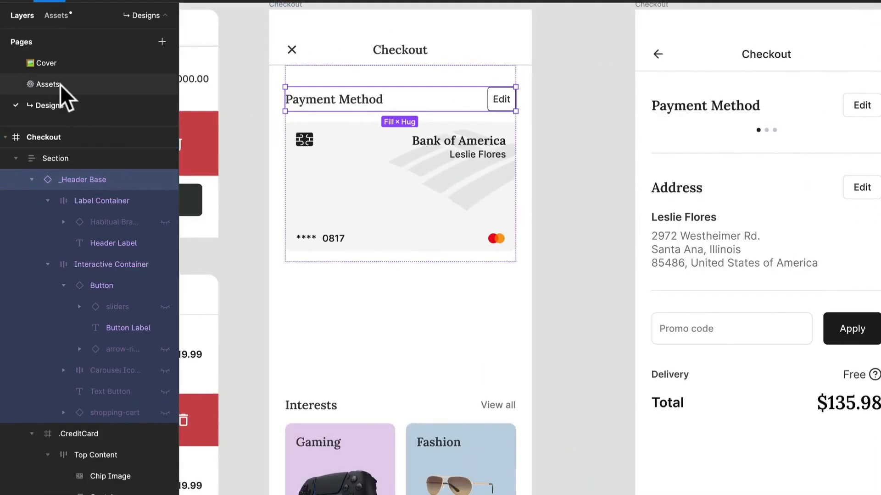
click(60, 85)
click(48, 105)
click(58, 16)
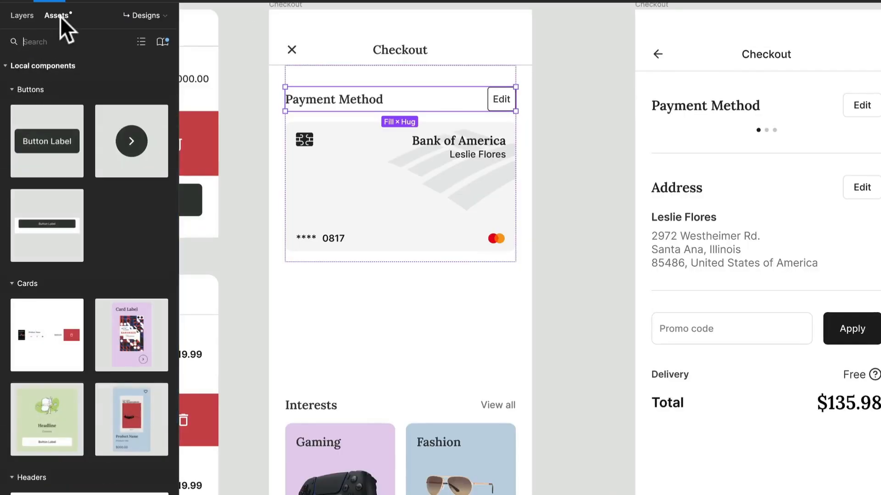
scroll(106, 423, down, 3)
scroll(105, 423, down, 5)
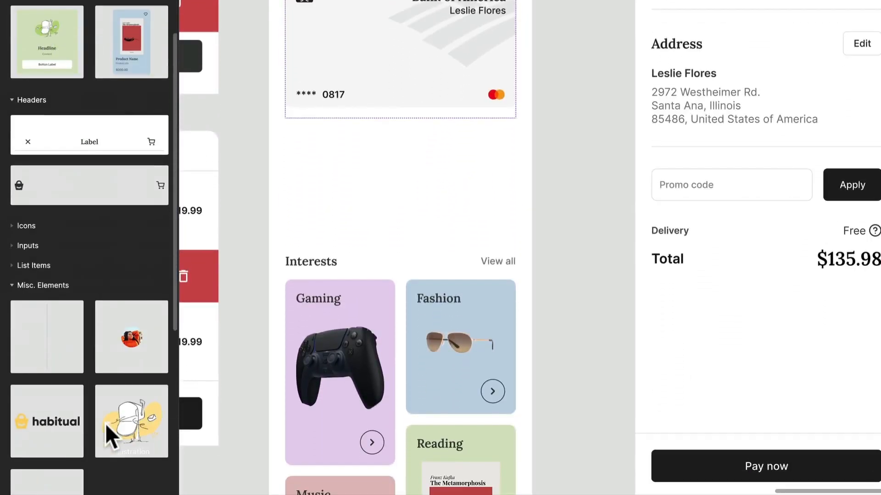
drag(33, 360, 393, 205)
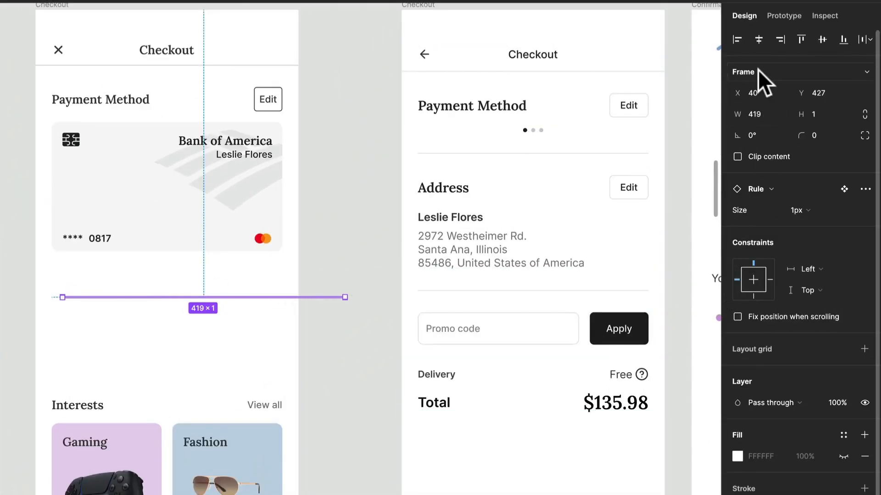
Resize the rule to 342 wide to match the credit card and place it in the section directly beneath the card.
click(757, 71)
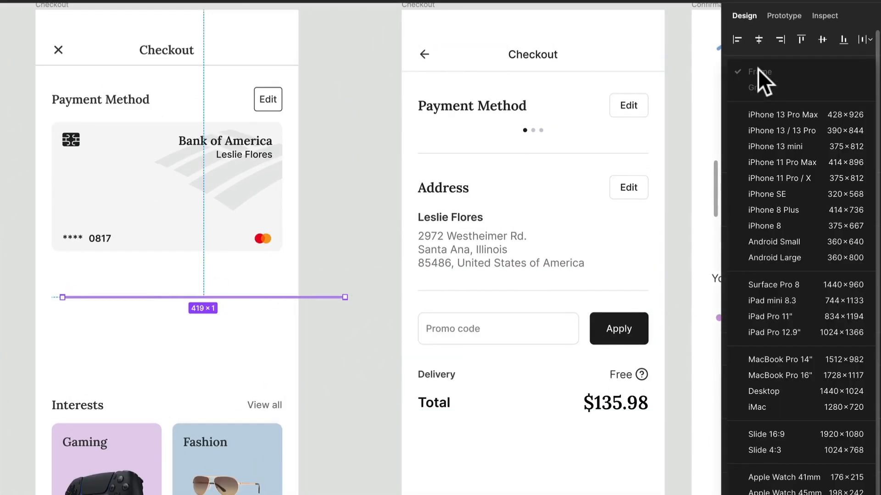
click(346, 298)
drag(345, 298, 282, 298)
drag(61, 297, 50, 297)
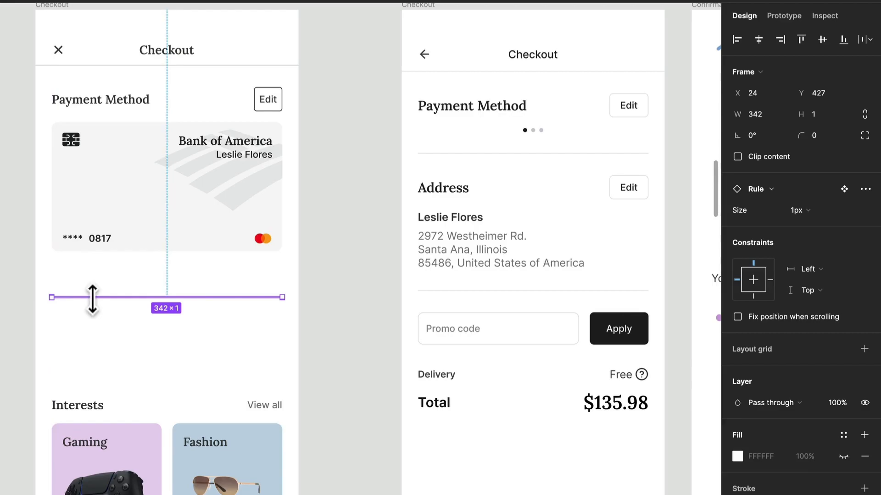
drag(97, 303, 96, 261)
click(151, 347)
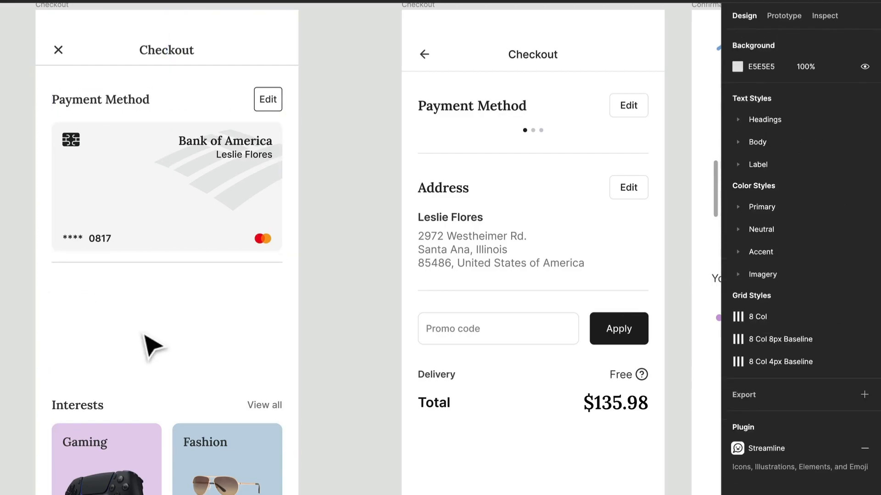
Duplicate the Payment Method header, place the copy below the rule, and set its header content to "Address".
click(151, 270)
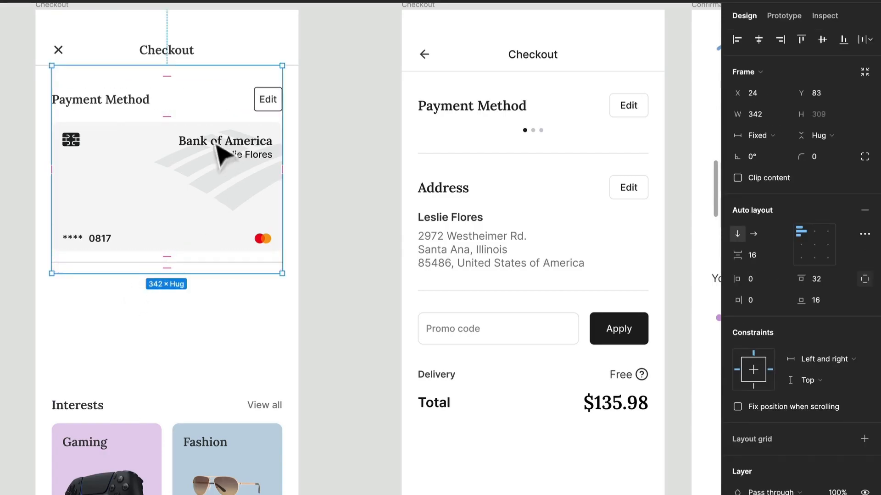
click(205, 105)
key(ctrl+d)
key(Down)
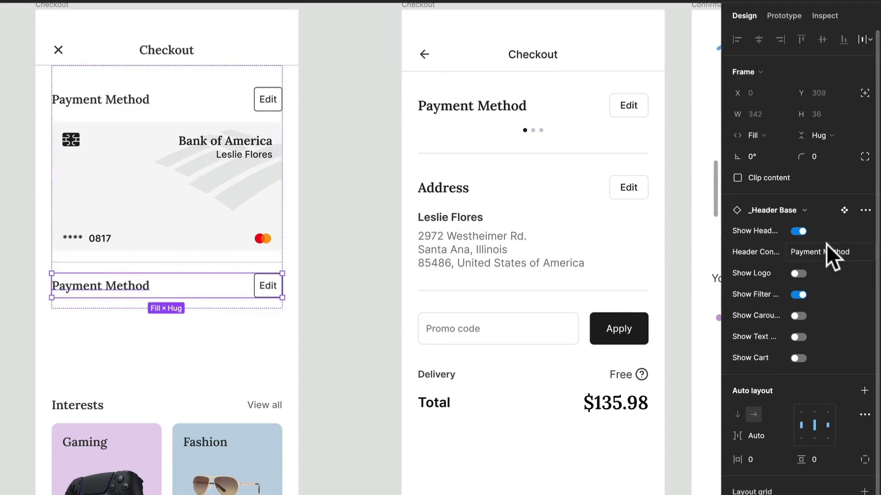
text(aD)
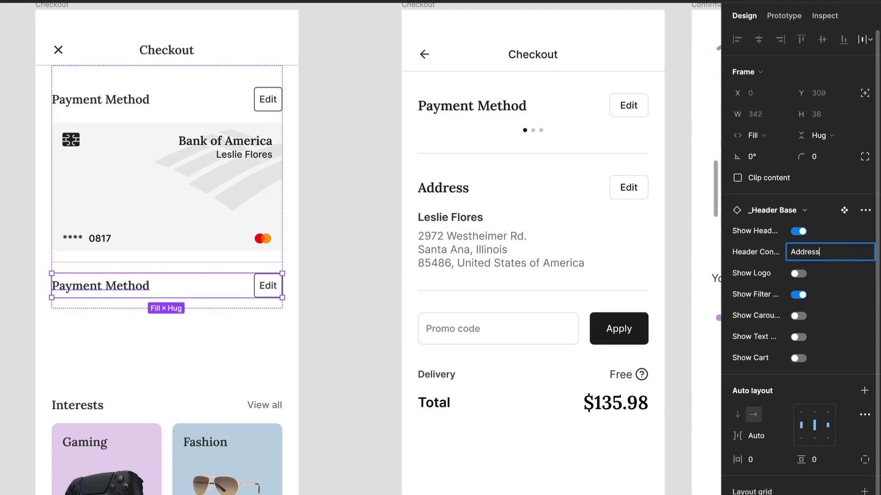
click(204, 366)
Copy the frame containing the name, description and Edit button from the Profile screen.
scroll(202, 366, left, 8)
scroll(201, 366, up, 2)
scroll(202, 366, down, 5)
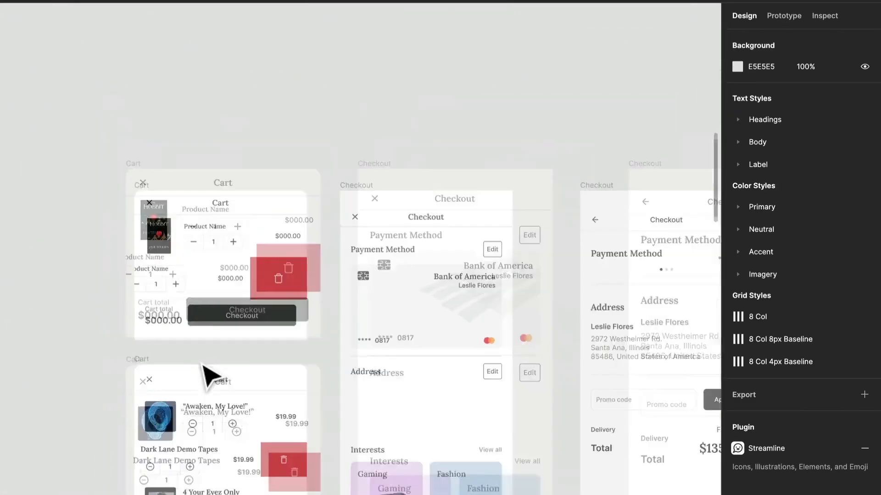
scroll(488, 377, left, 6)
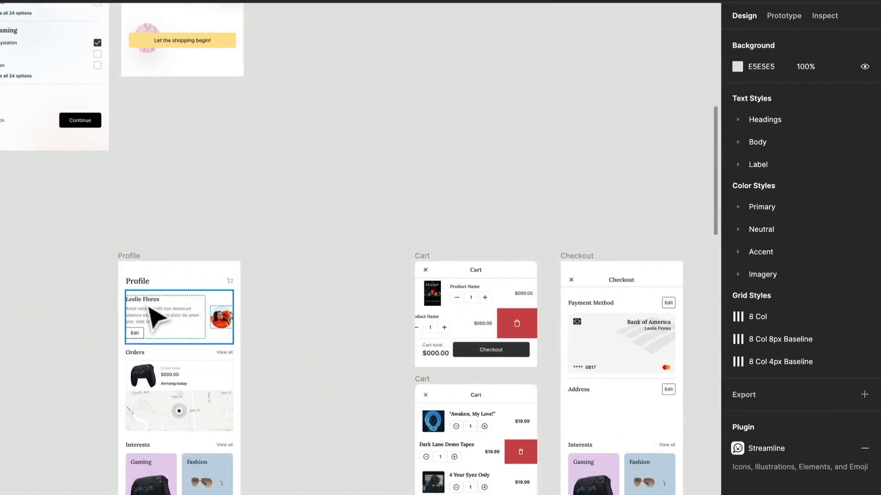
click(169, 333)
click(169, 334)
click(182, 299)
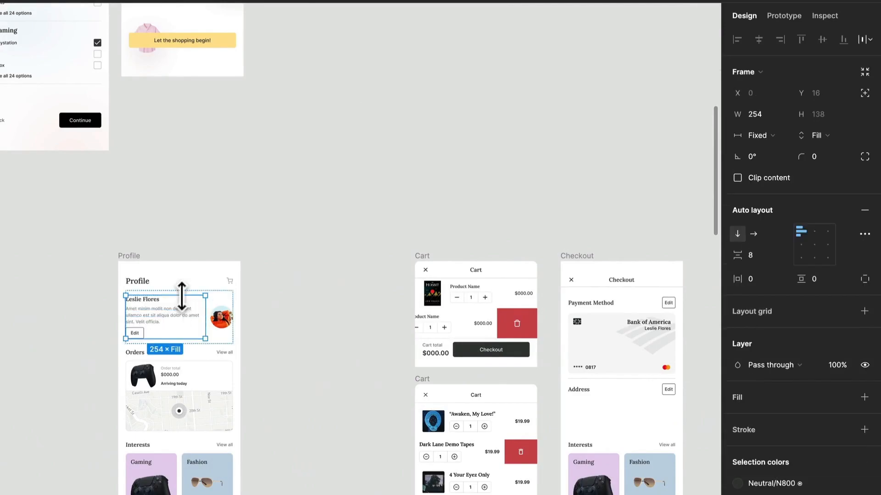
Paste the copied profile text frame beneath the Address header in the rebuilt Checkout section.
scroll(273, 365, right, 5)
scroll(275, 367, down, 3)
scroll(275, 367, right, 4)
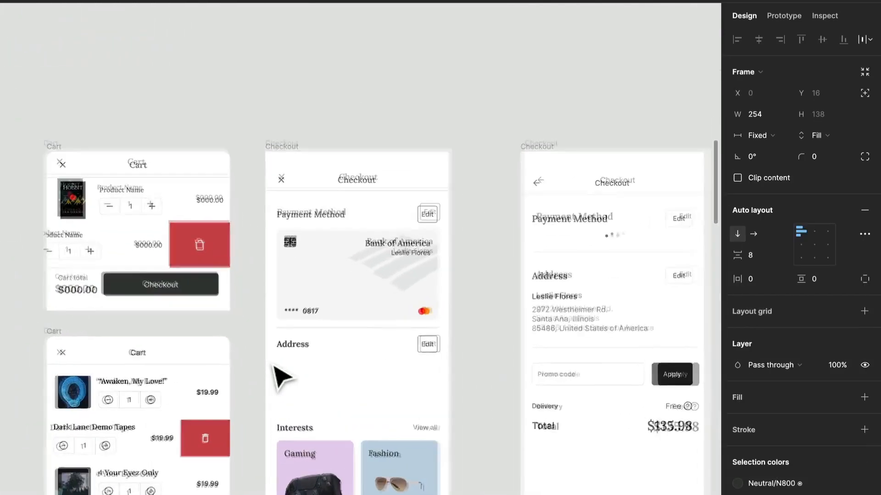
scroll(275, 367, up, 5)
scroll(274, 365, right, 3)
click(204, 322)
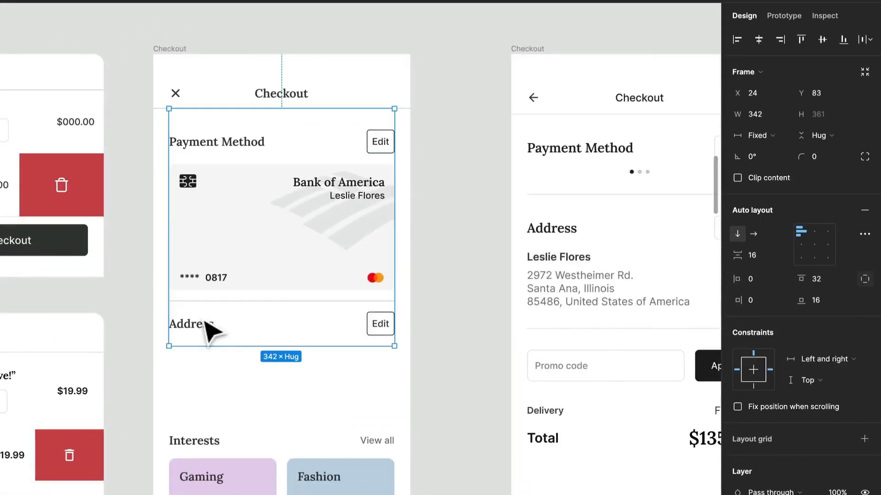
double_click(213, 333)
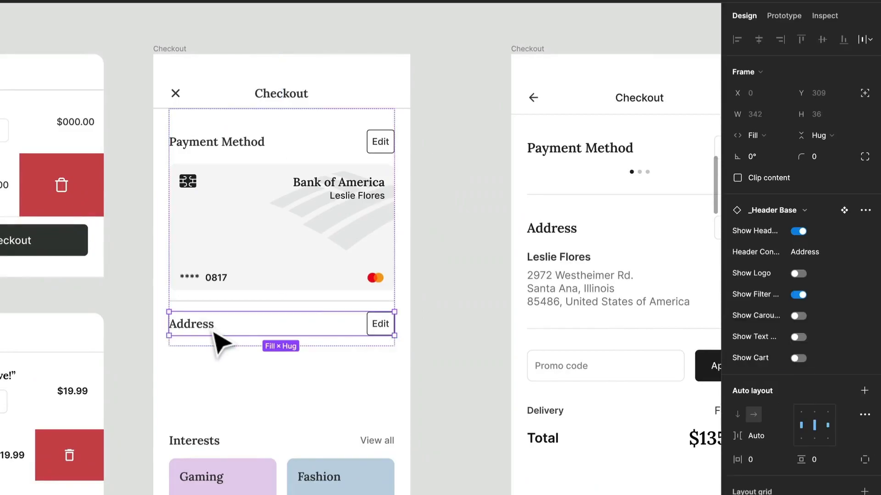
click(244, 348)
key(ctrl+v)
scroll(248, 355, right, 4)
scroll(248, 355, down, 1)
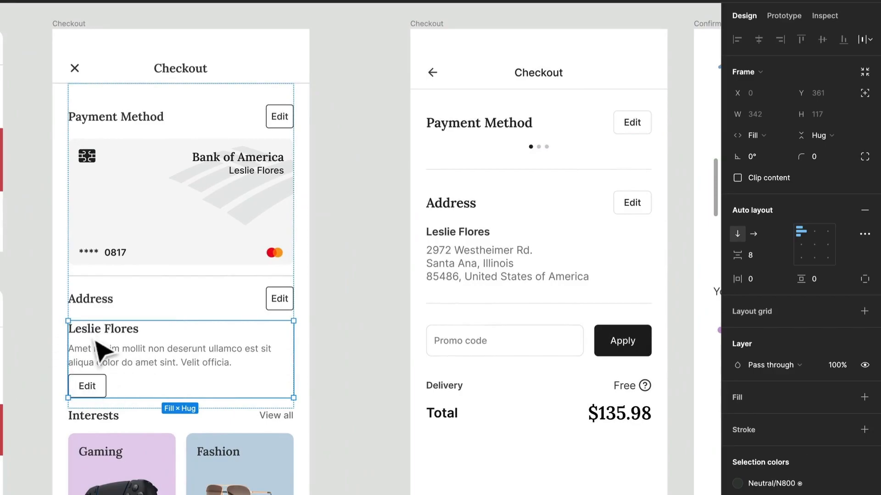
Apply the Label/16px/Bold text style to the customer's name under the Address header.
click(480, 244)
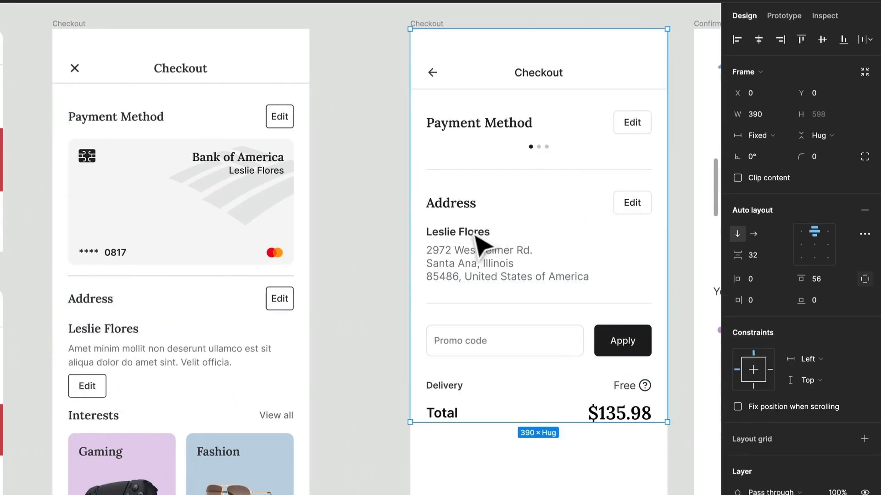
click(122, 332)
click(121, 332)
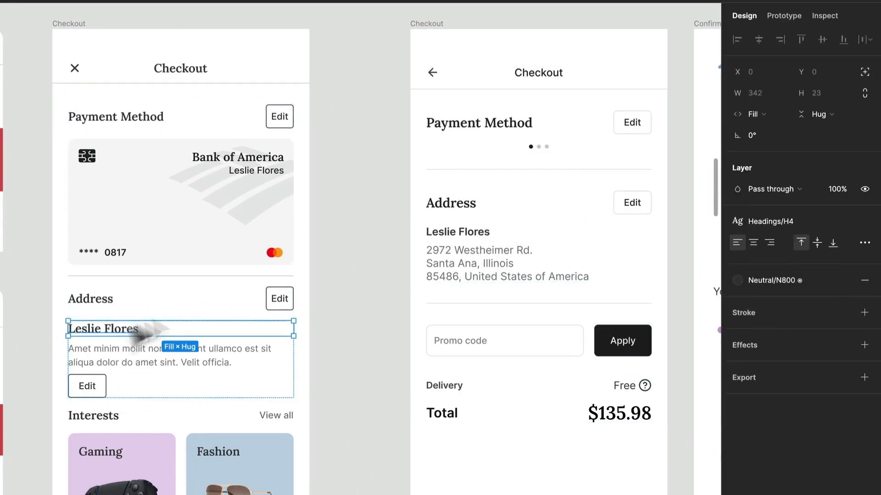
click(774, 211)
scroll(772, 402, down, 5)
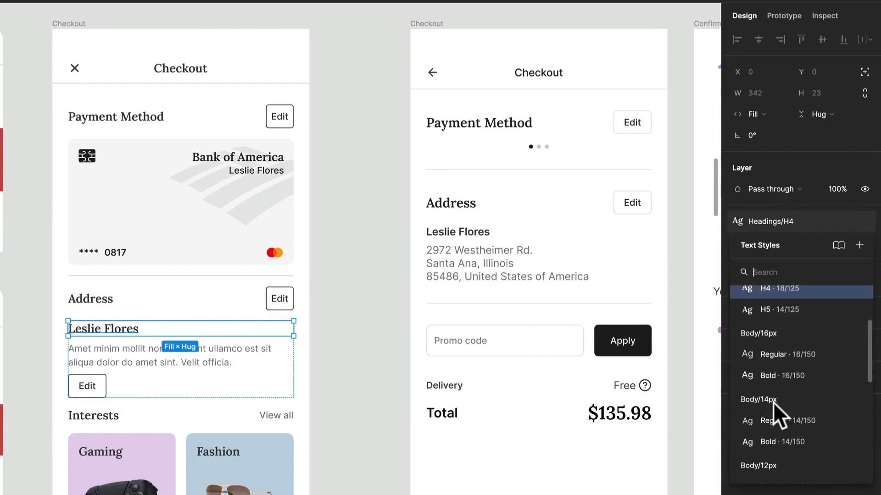
scroll(773, 403, down, 5)
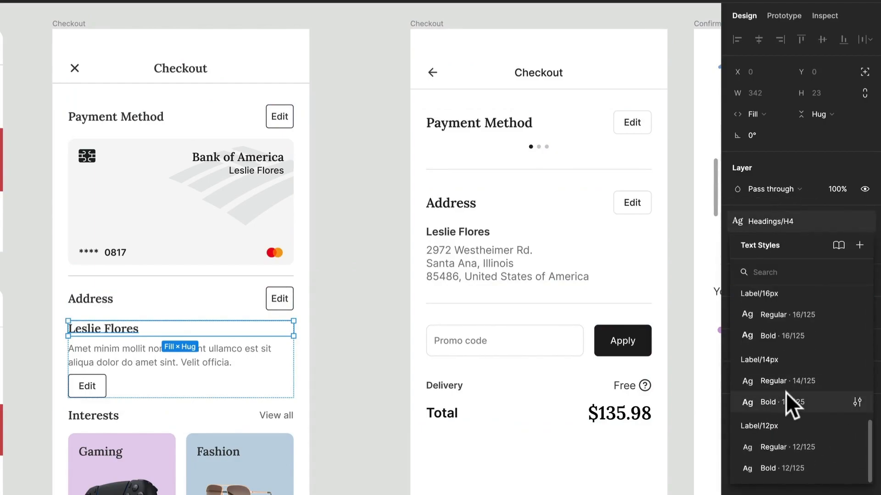
click(800, 337)
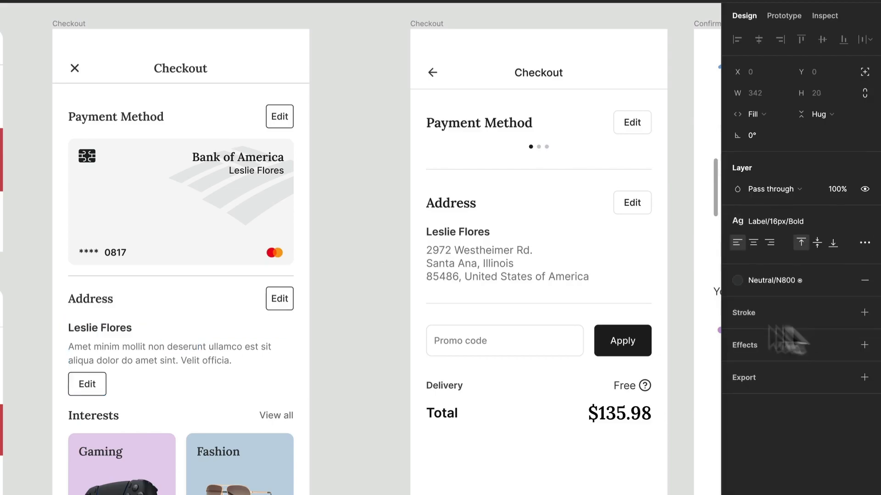
Delete the Edit button beneath the placeholder description in the Address content.
click(67, 362)
click(97, 386)
click(95, 387)
key(Delete)
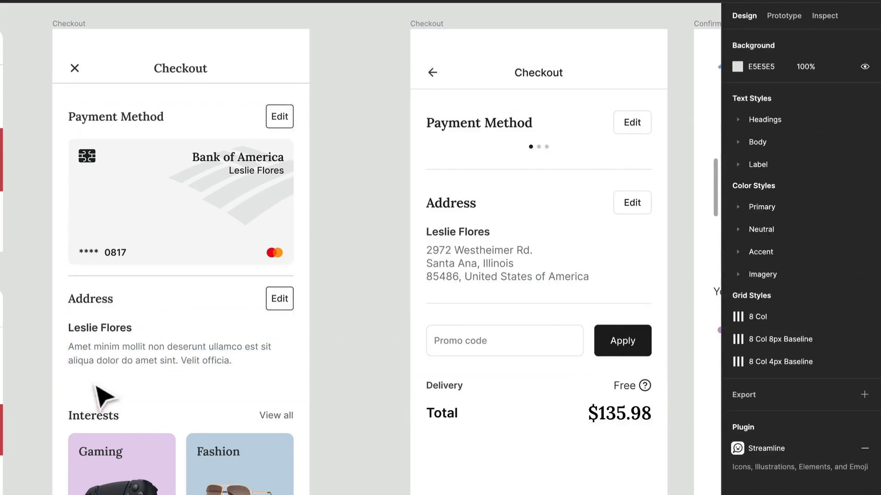
Replace the placeholder description under the customer's name with the postal address text copied from the original Checkout screen.
click(491, 273)
click(492, 272)
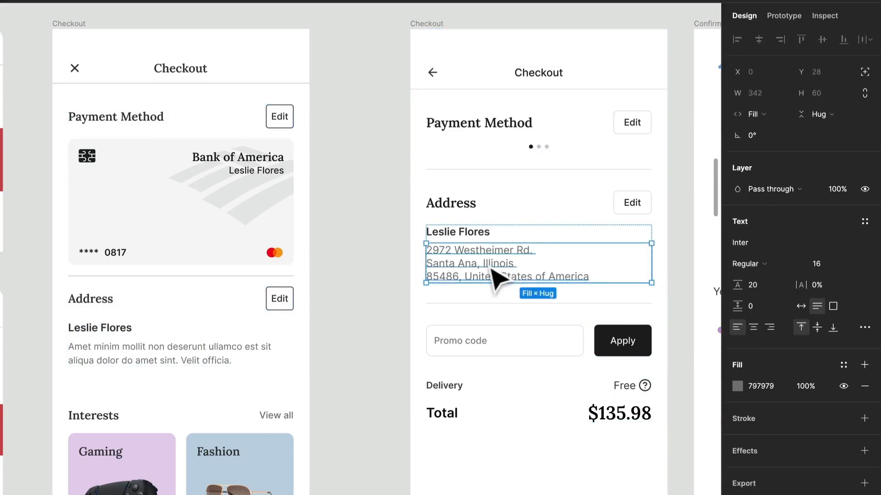
double_click(496, 277)
key(ctrl+c)
key(Escape)
click(141, 376)
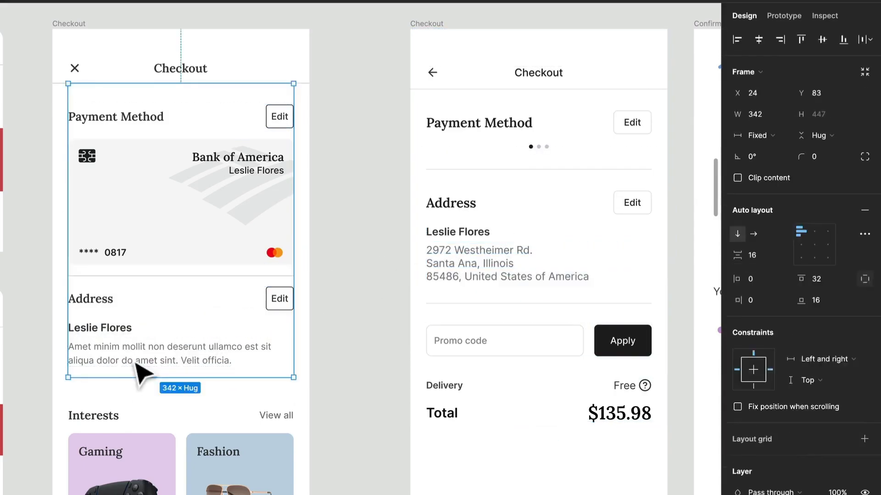
double_click(132, 360)
key(ctrl+v)
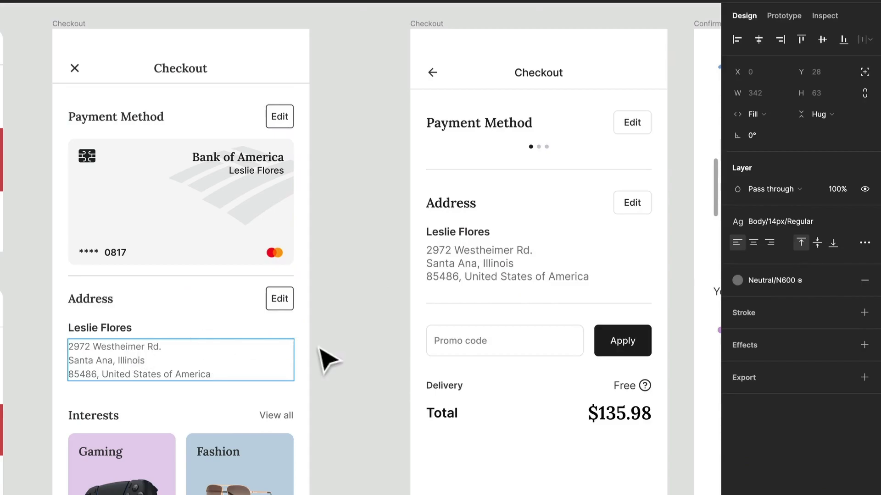
Duplicate the horizontal rule above the Address header and place the copy below the address text.
scroll(325, 359, down, 2)
scroll(326, 360, right, 1)
click(301, 334)
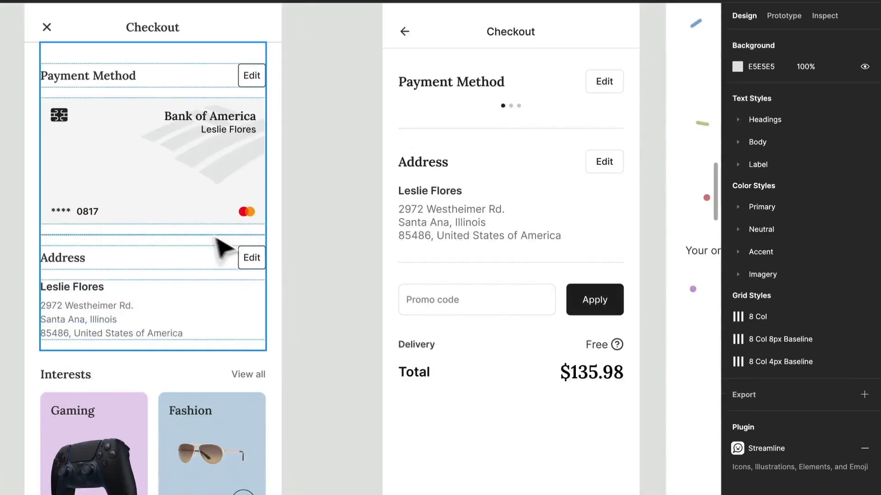
click(197, 248)
click(205, 239)
click(207, 236)
key(Down)
key(Down)
key(Down)
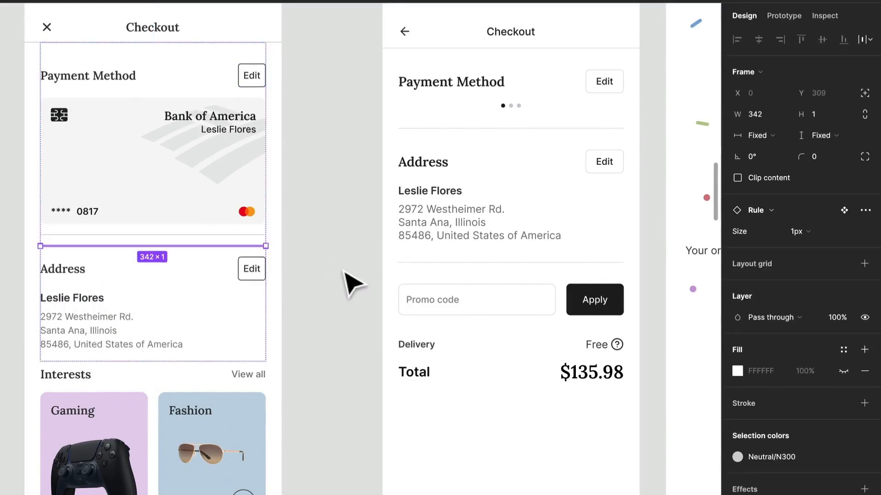
click(348, 289)
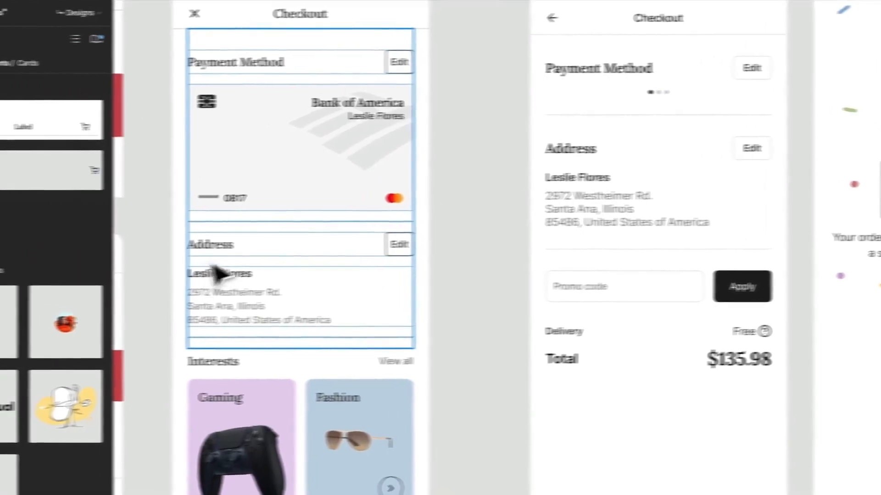
Wrap the Address header and its text content in an auto layout frame named Container.
click(75, 269)
click(286, 252)
click(306, 324)
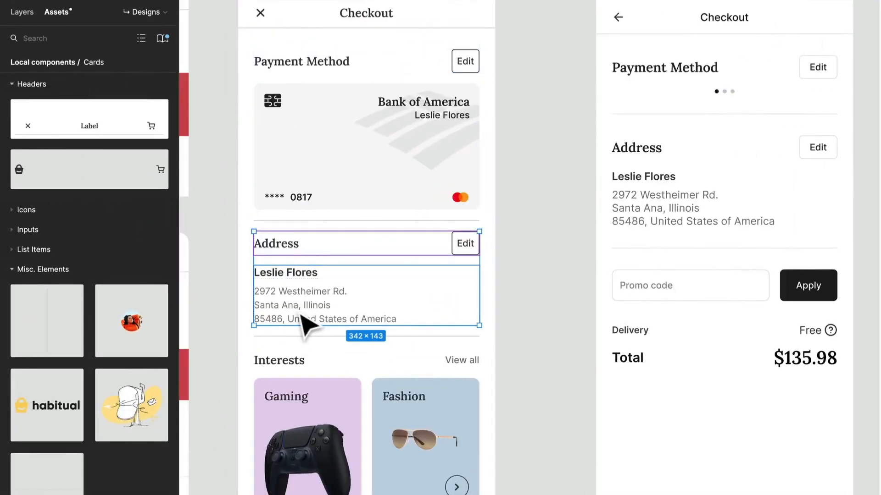
key(shift+a)
key(ctrl+r)
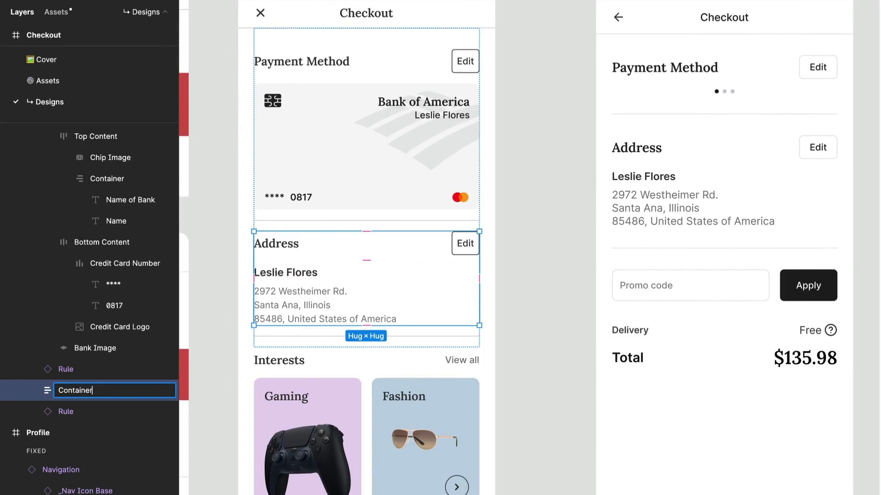
key(Return)
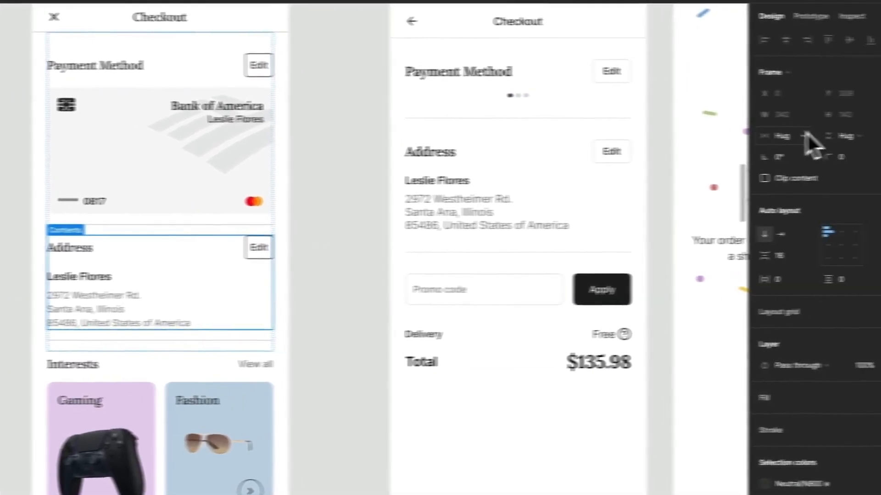
Set the Address container and the header and text frame inside it to Fill container width.
click(774, 137)
click(775, 145)
key(Return)
click(779, 139)
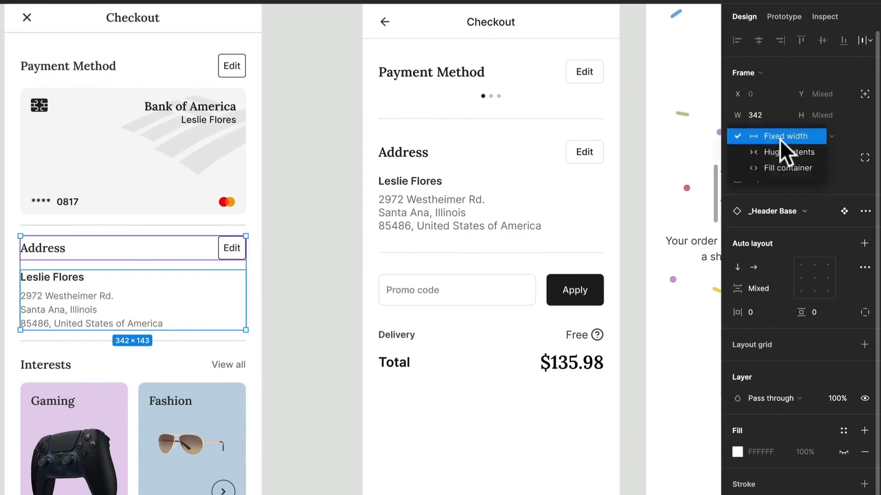
click(780, 157)
key(Return)
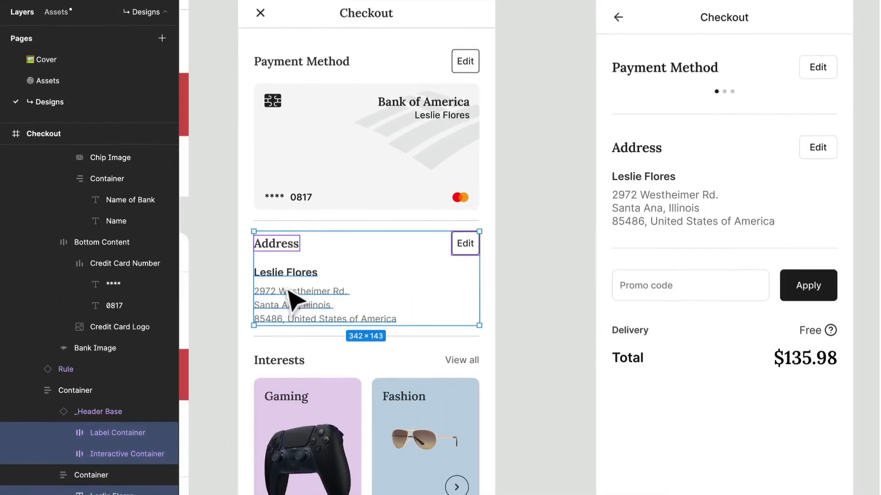
click(55, 296)
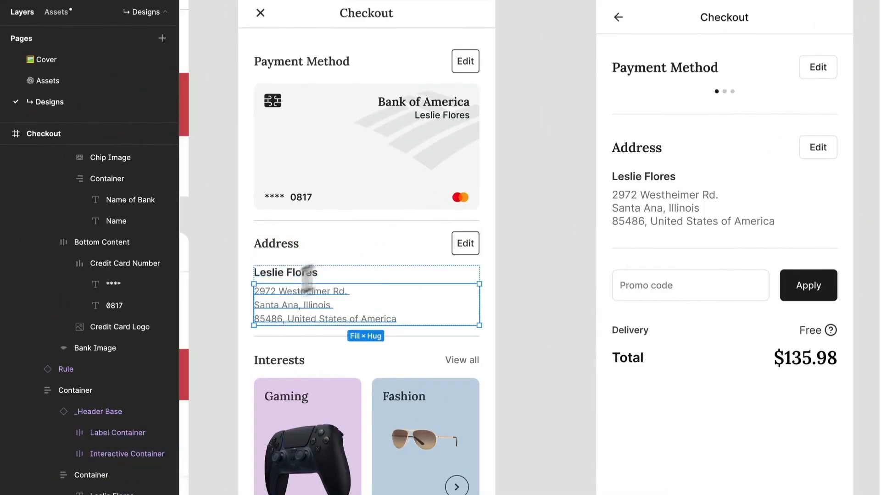
Wrap the Payment Method header and the credit card in an auto layout frame named Container.
click(432, 179)
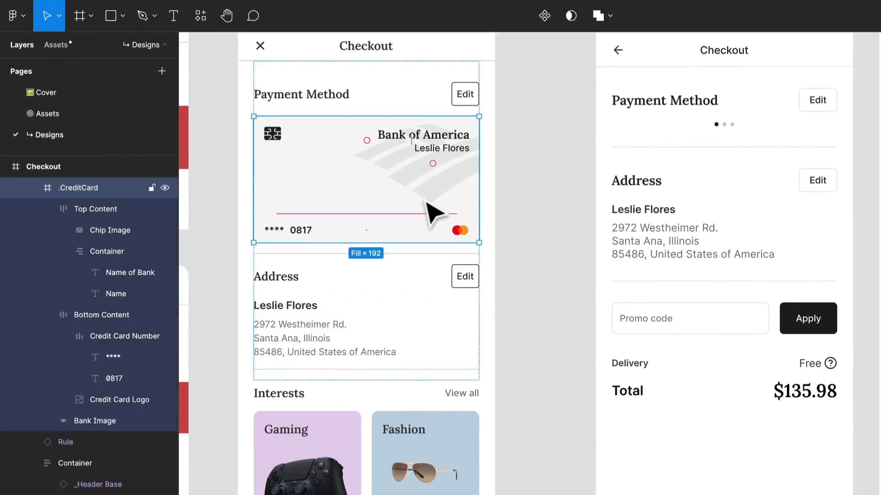
shift+click(472, 105)
key(shift+a)
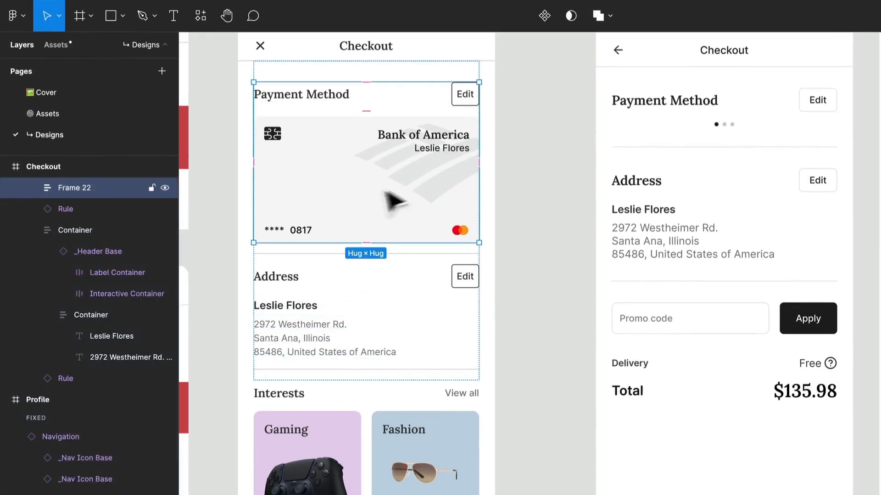
key(ctrl+r)
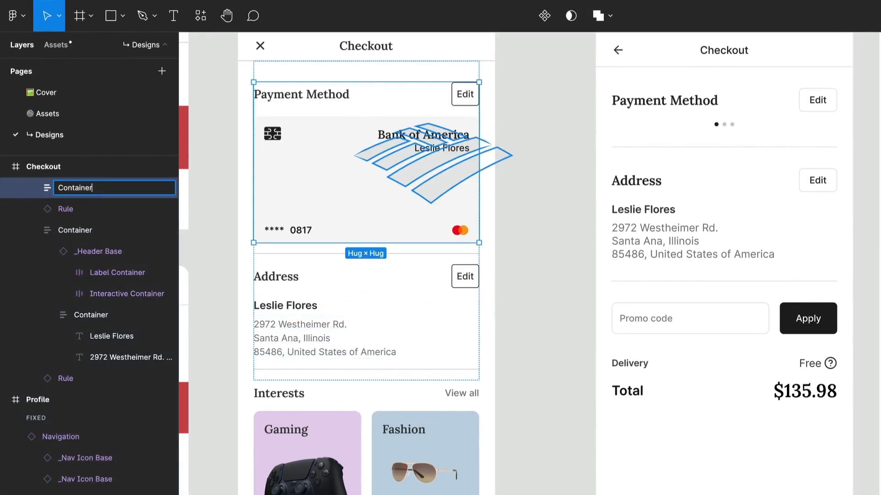
key(Return)
Set the Payment Method container and the header and credit card inside it to Fill container width.
click(763, 166)
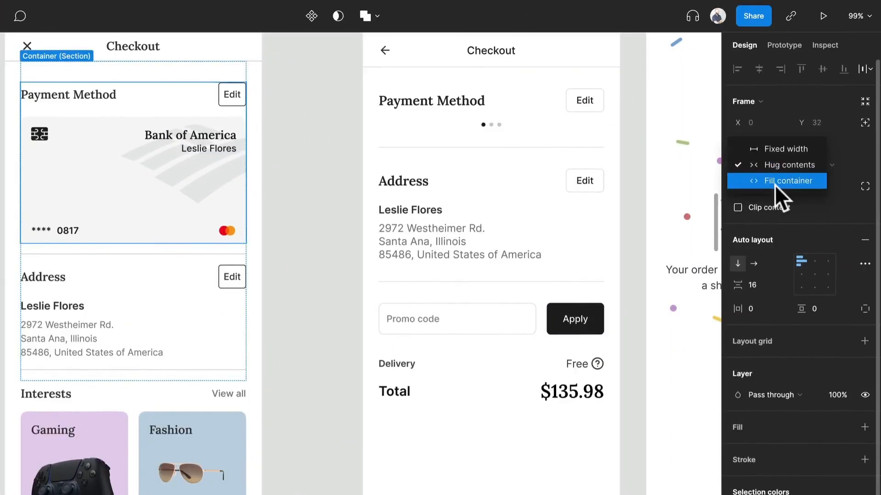
click(775, 182)
key(Return)
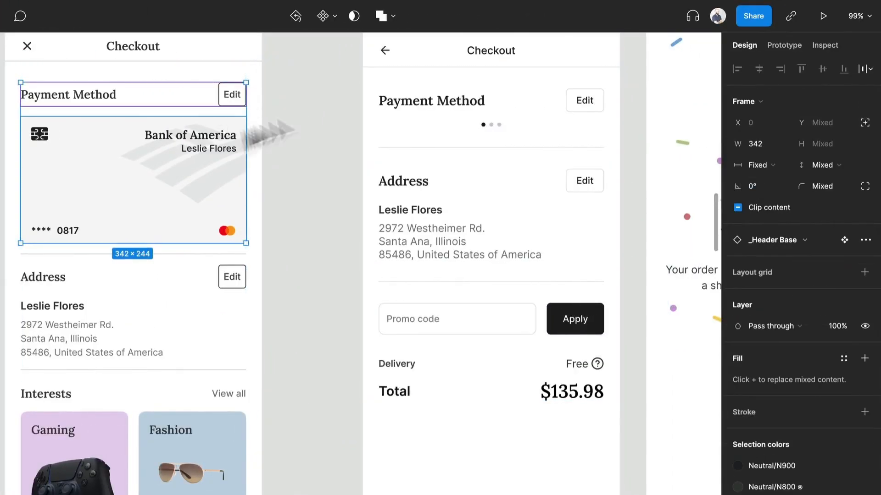
click(757, 165)
click(778, 197)
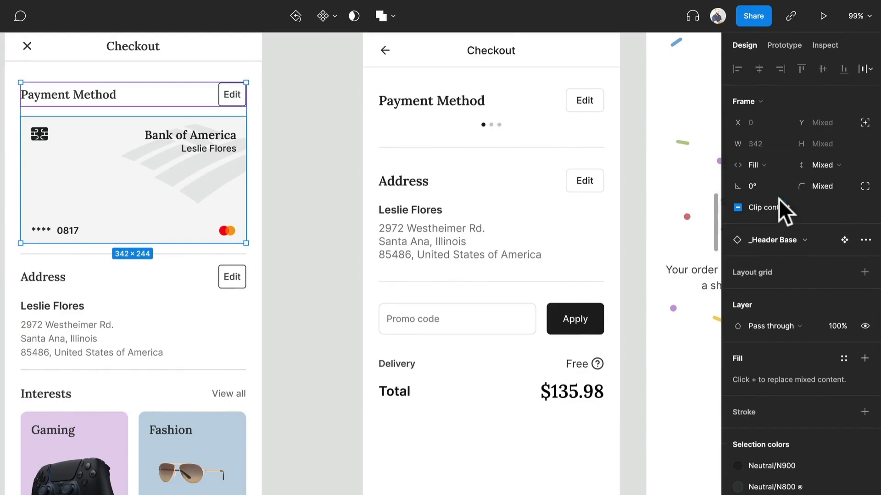
click(317, 211)
Set the vertical item spacing of the Checkout section holding payment and address to 24.
click(216, 229)
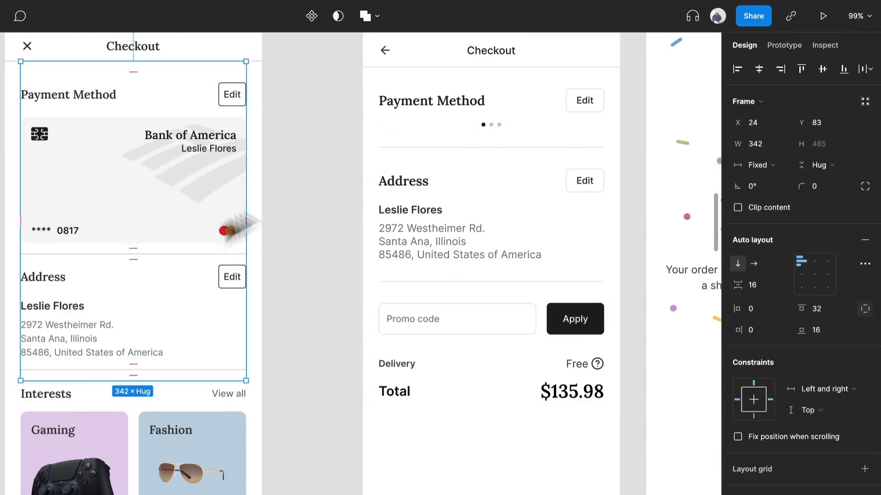
click(763, 283)
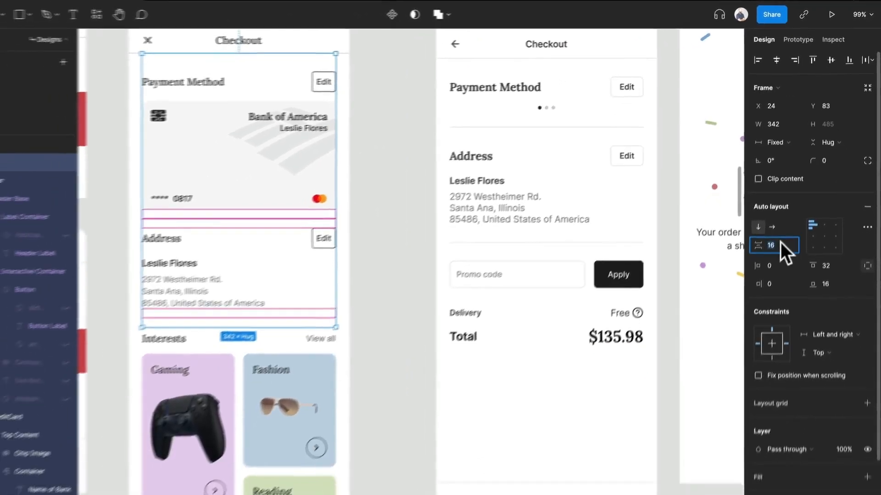
text(24)
key(Return)
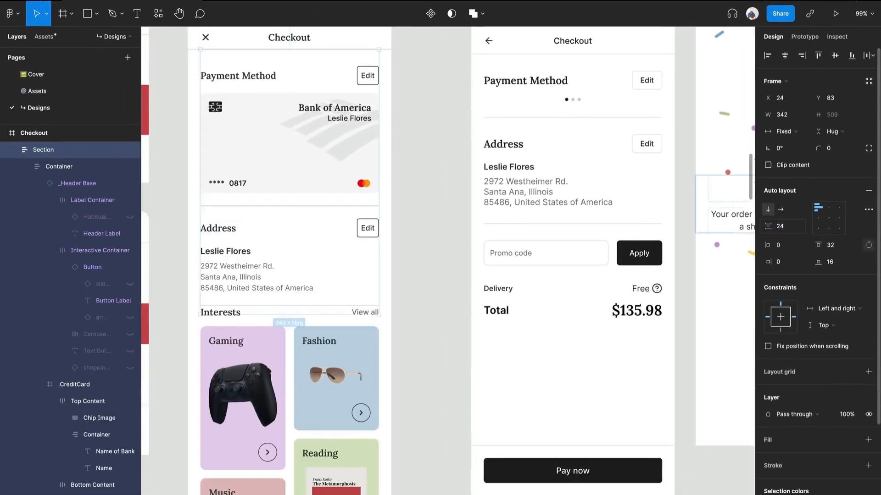
Delete the Interests section and the leftover section beneath it from the rebuilt Checkout screen.
scroll(315, 285, down, 3)
click(313, 287)
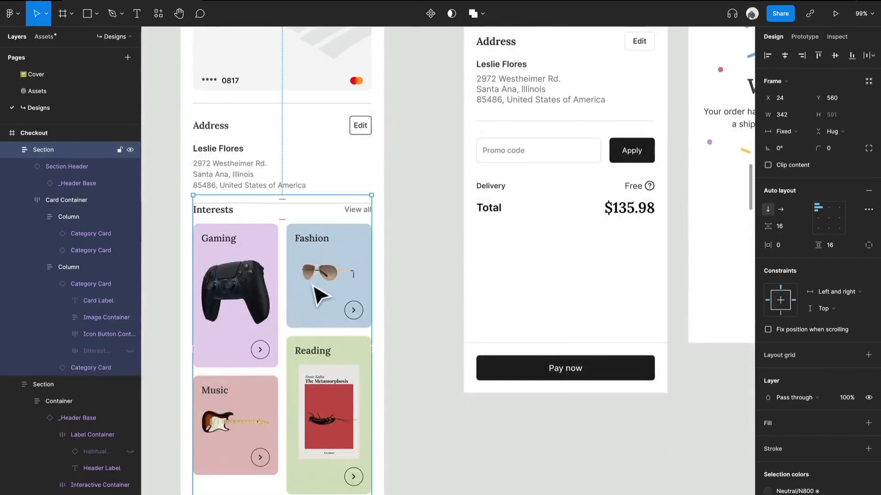
key(Delete)
scroll(313, 287, down, 4)
scroll(313, 286, up, 3)
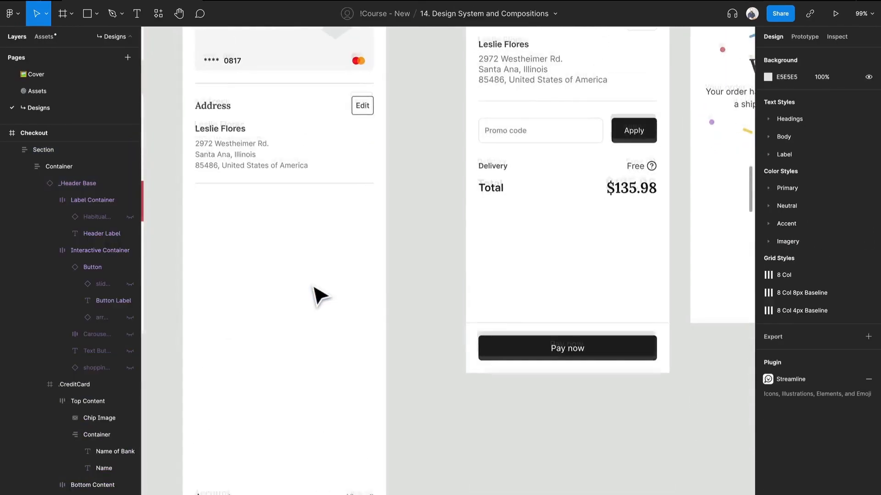
scroll(313, 287, down, 2)
click(307, 433)
key(Delete)
scroll(307, 442, up, 5)
scroll(307, 442, left, 2)
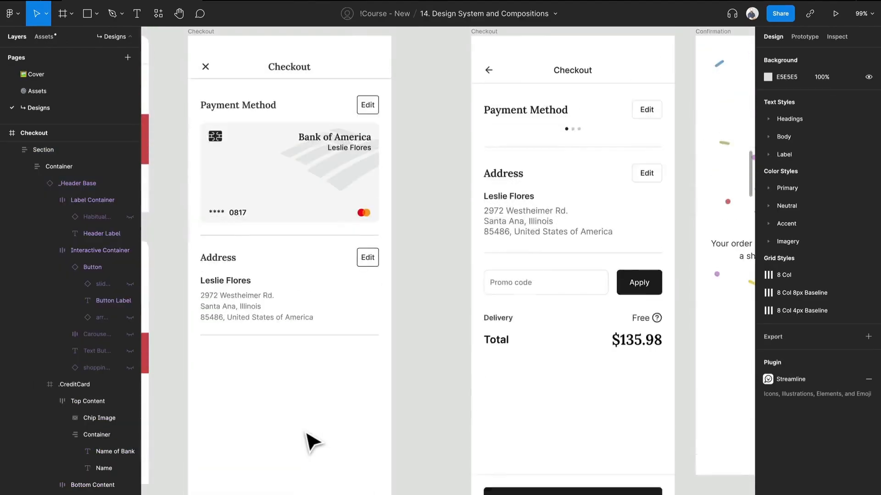
Insert an Input Field component below the Address section and turn off its label.
click(44, 37)
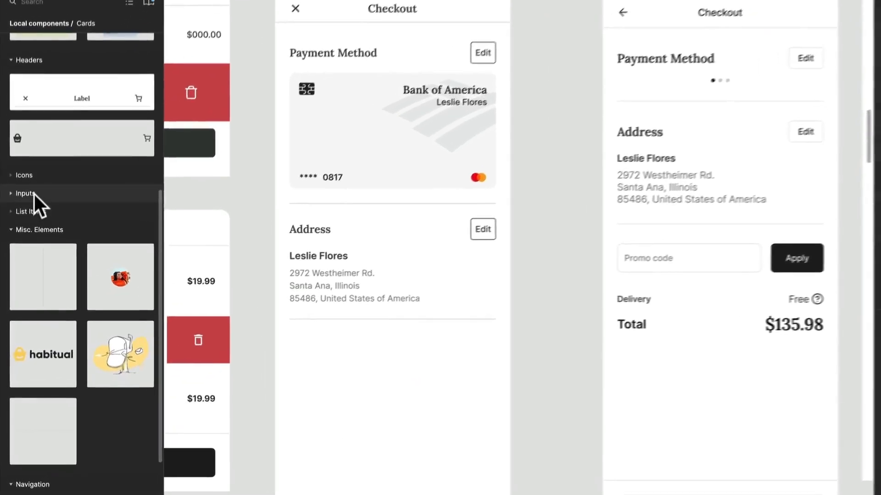
click(34, 193)
drag(54, 248, 438, 433)
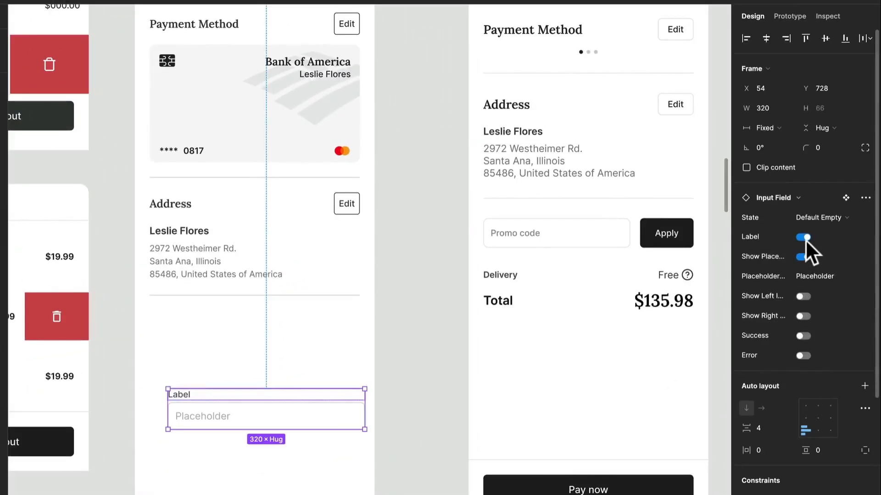
click(805, 238)
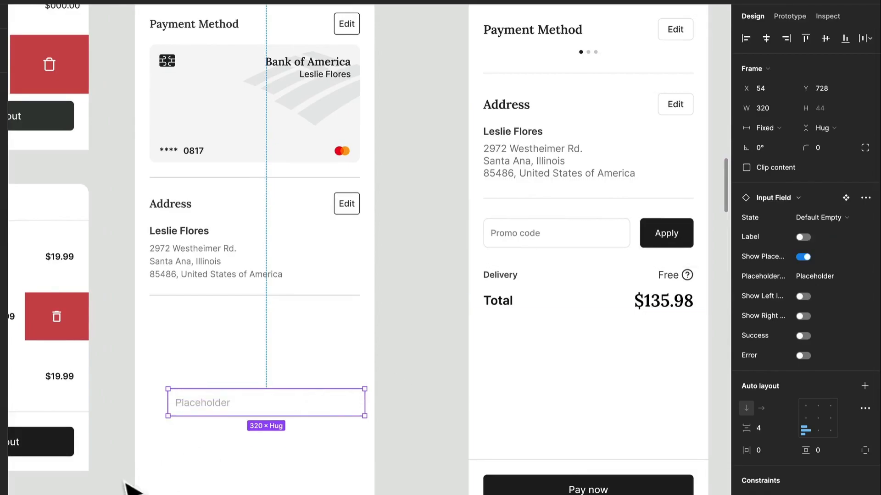
Set the input field's placeholder to "Promo code" and move the field closer to the Address section, at about X 40, Y 684.
double_click(224, 405)
double_click(222, 405)
text(Promo code)
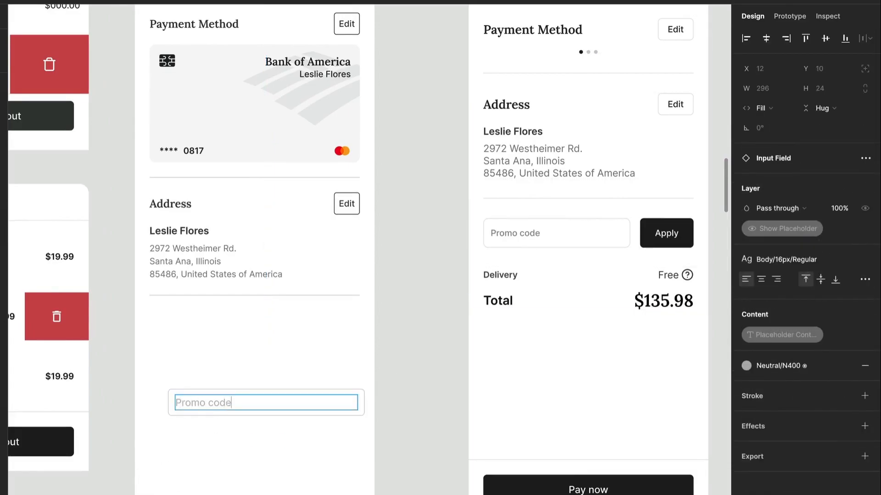
click(248, 447)
drag(270, 415, 256, 383)
scroll(261, 394, up, 2)
scroll(262, 394, left, 2)
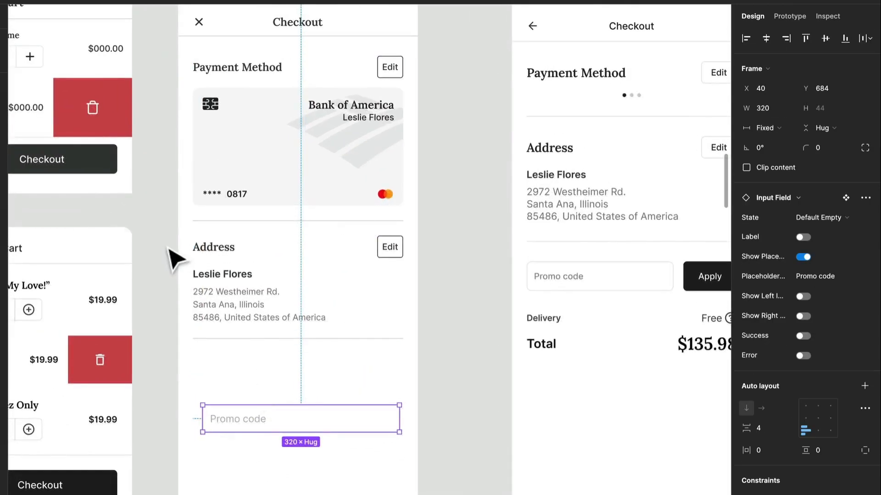
click(100, 176)
drag(87, 176, 356, 454)
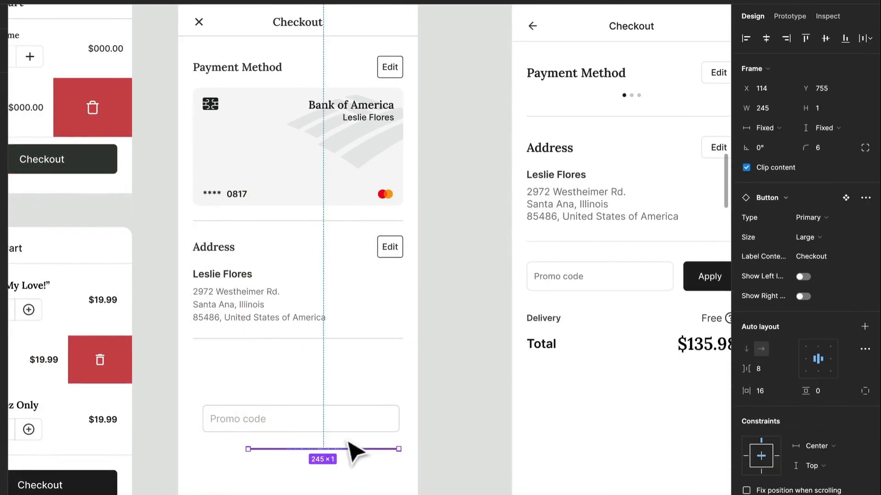
click(829, 129)
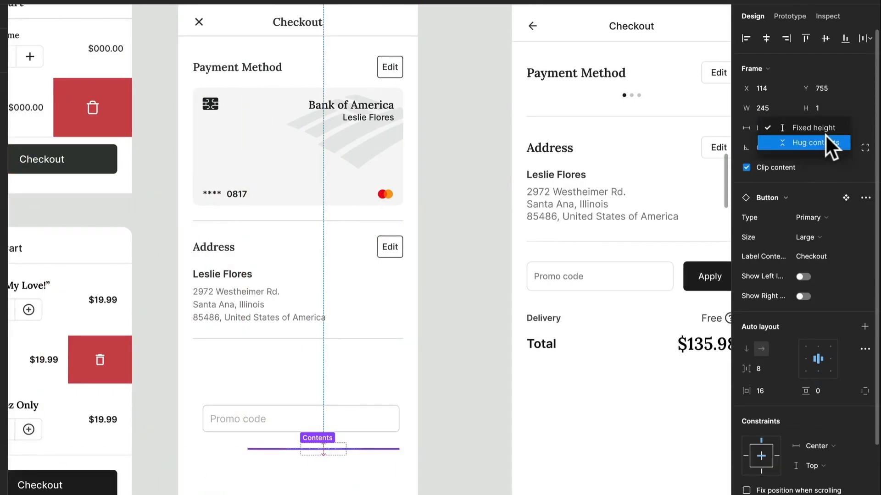
click(821, 144)
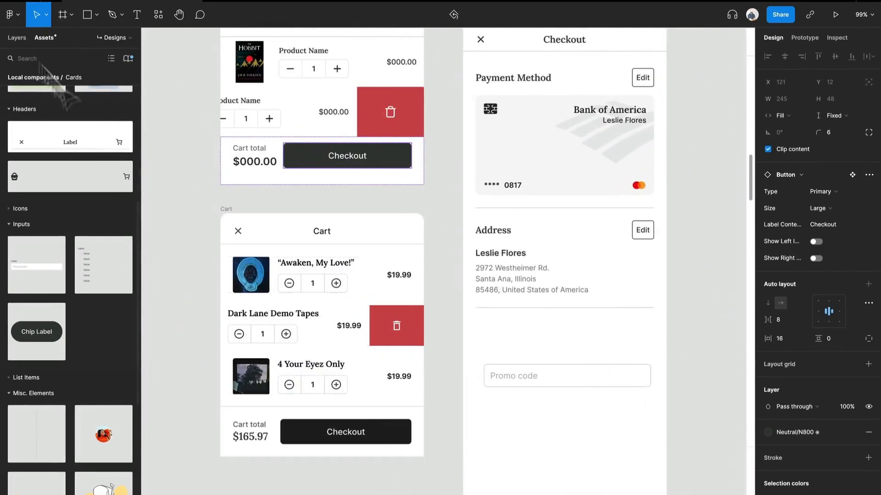
Insert a Button component beneath the Promo code field and combine both in a horizontal auto layout frame.
scroll(49, 307, up, 6)
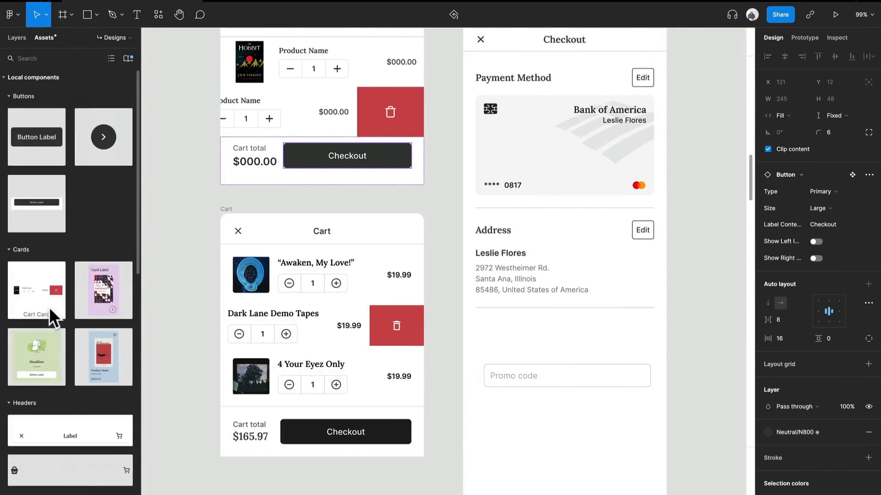
drag(34, 140, 594, 456)
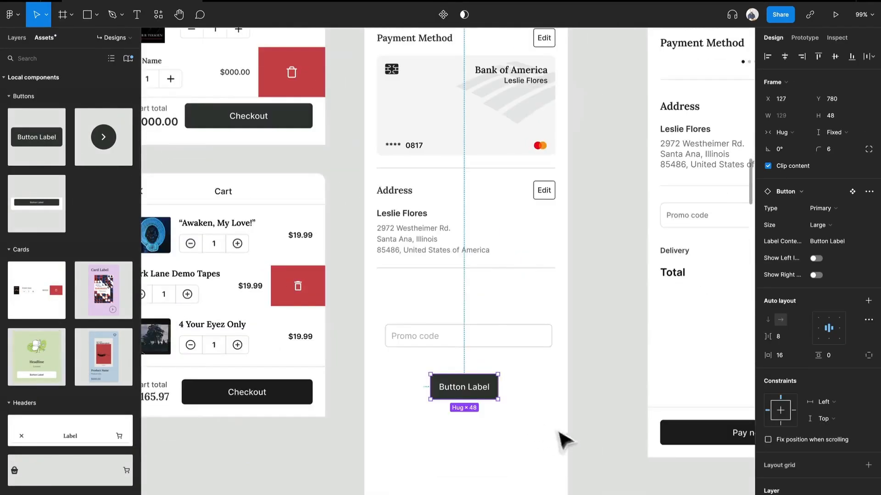
shift+click(509, 344)
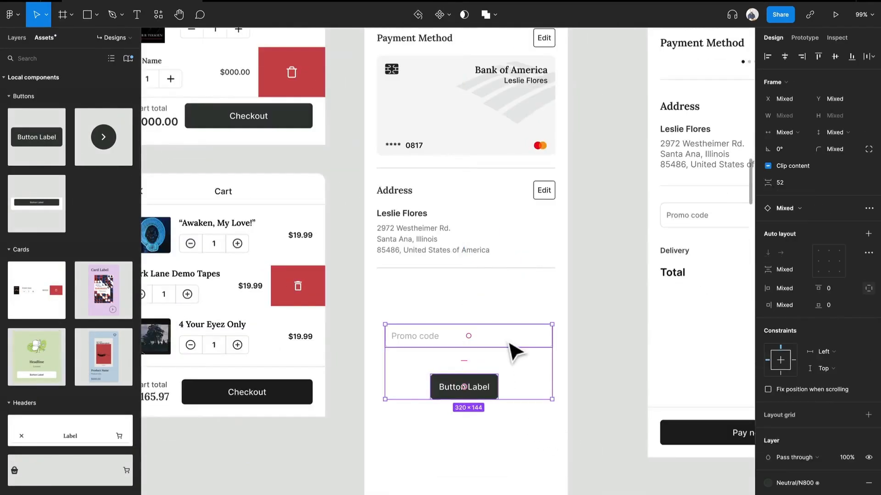
key(shift+a)
click(781, 210)
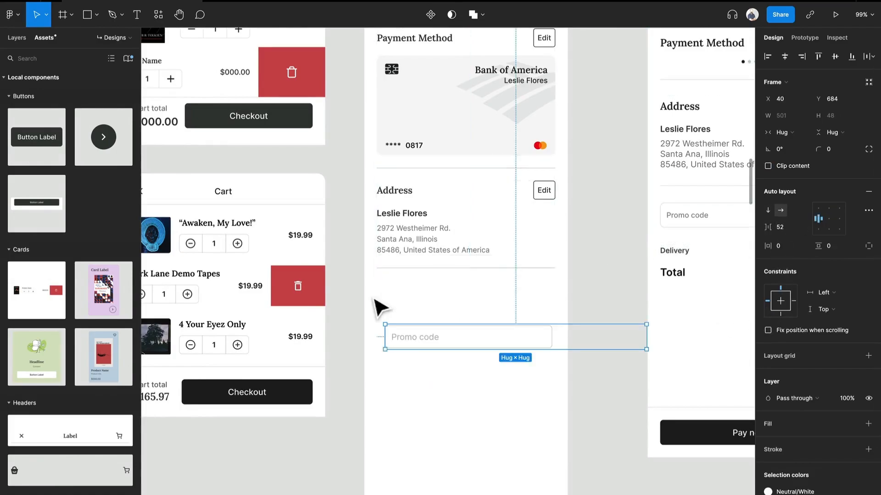
Move the promo code frame into the section below the rule under the address and set its width to Fill container.
scroll(375, 298, right, 3)
scroll(374, 299, down, 1)
drag(407, 315, 405, 227)
key(ctrl+z)
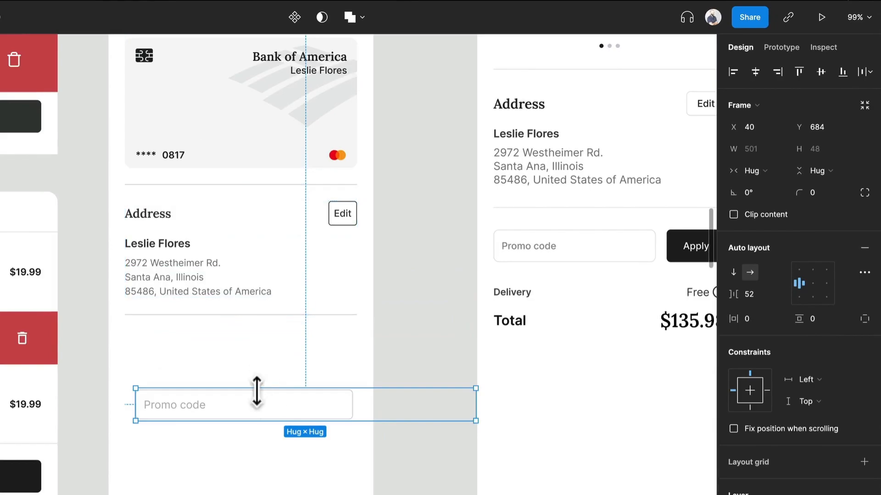
drag(259, 401, 261, 330)
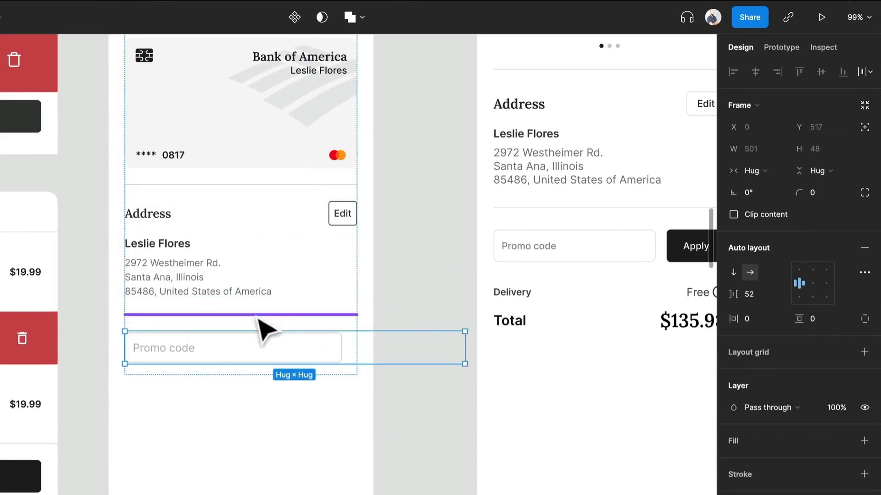
click(758, 170)
click(767, 185)
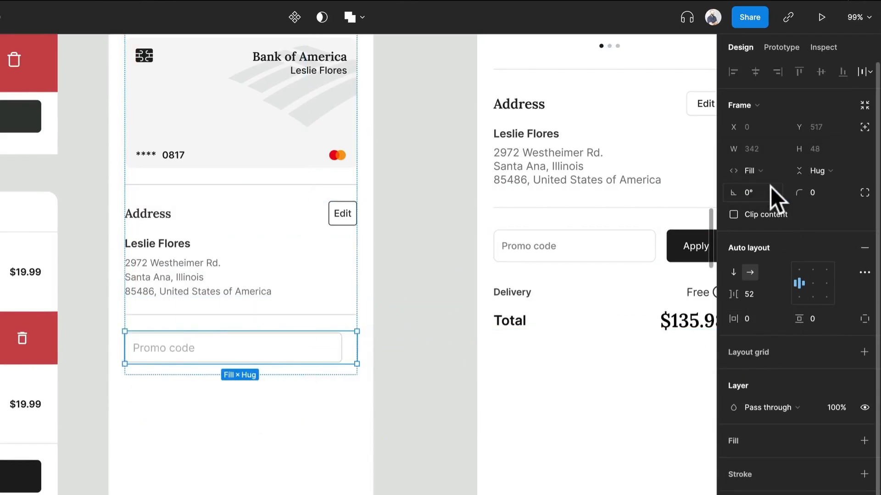
Set the width of the Promo code input field to Fill container within its row.
double_click(292, 349)
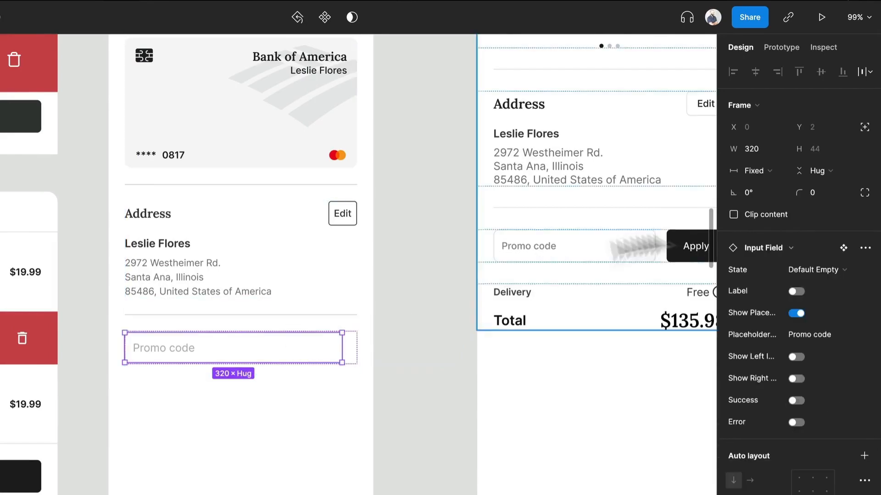
click(744, 164)
click(760, 197)
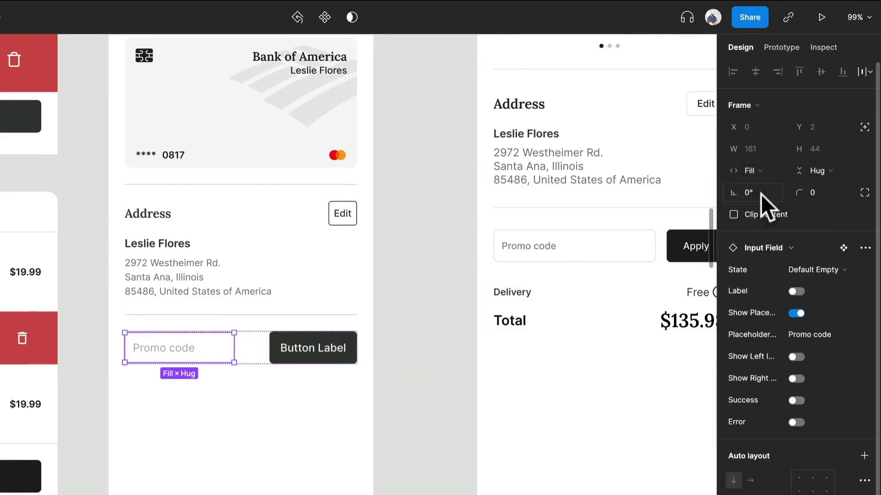
Change the label of the button beside the Promo code field to "Apply".
click(297, 359)
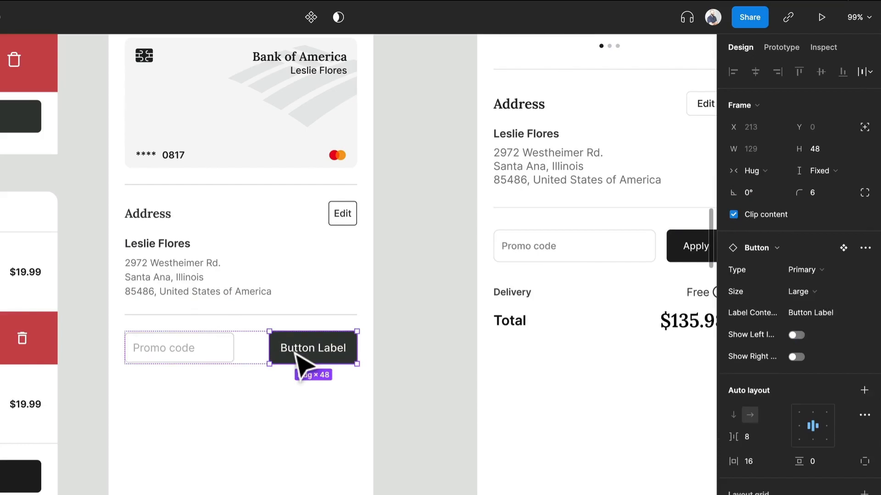
click(297, 359)
double_click(295, 356)
scroll(295, 366, right, 4)
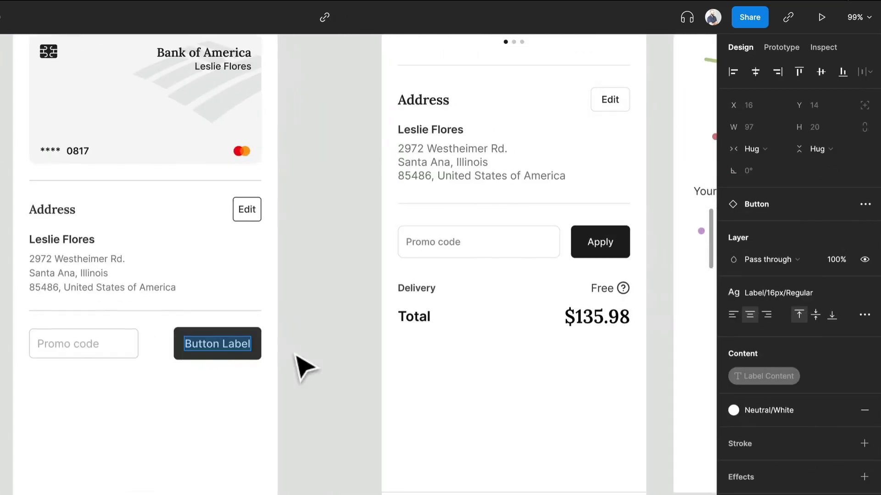
text(Apply)
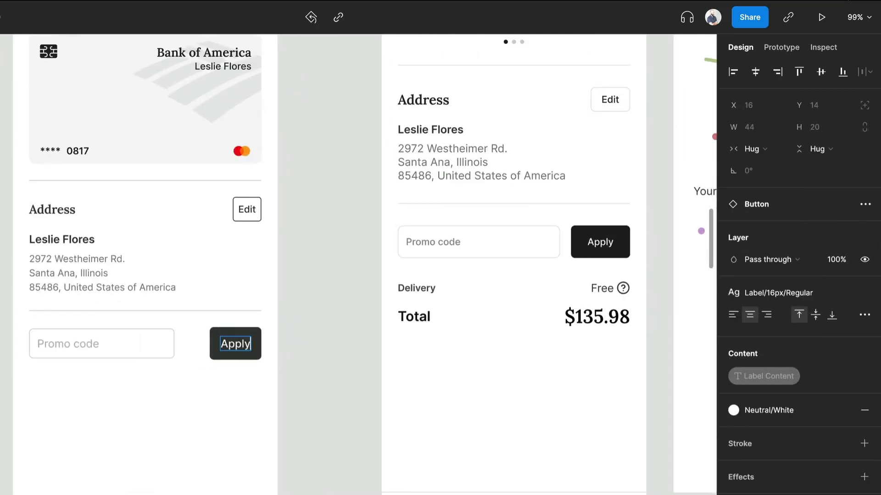
key(Escape)
Set the spacing between items in the promo code auto layout frame to 8.
click(208, 358)
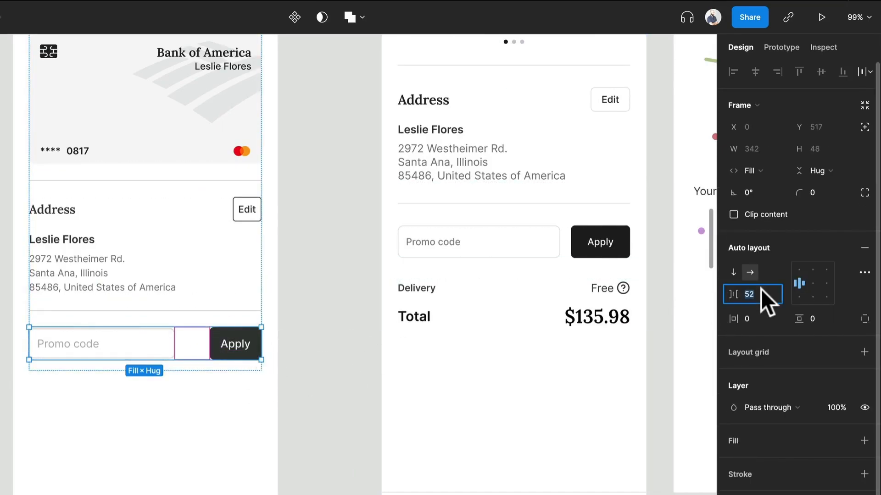
text(8)
key(Return)
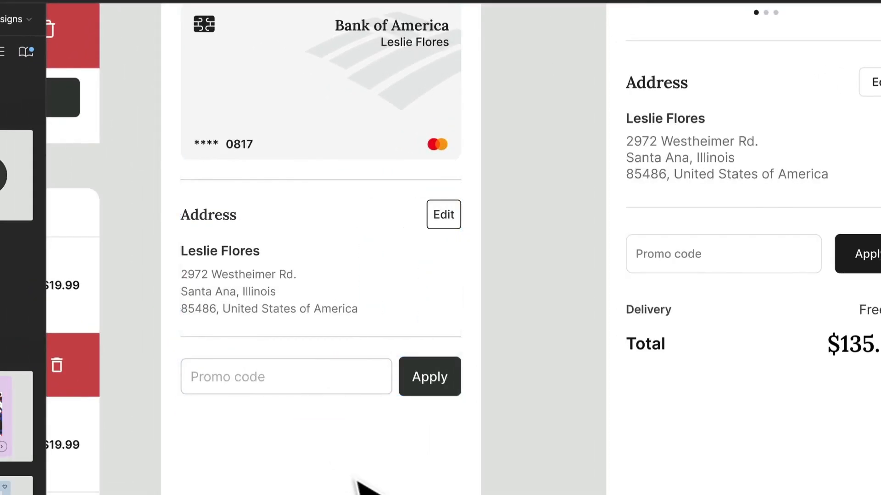
click(425, 381)
click(350, 387)
click(349, 388)
drag(356, 358, 356, 361)
scroll(356, 361, up, 5)
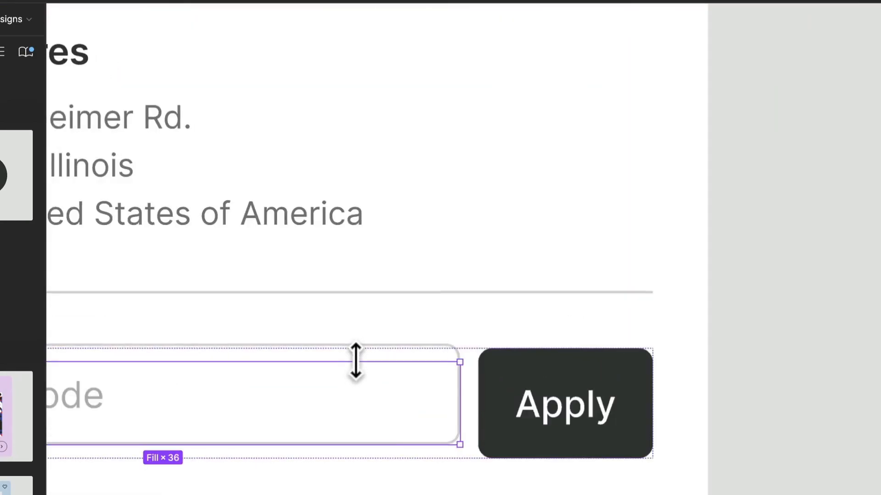
key(super+z)
click(541, 398)
scroll(542, 397, up, 3)
scroll(542, 397, down, 6)
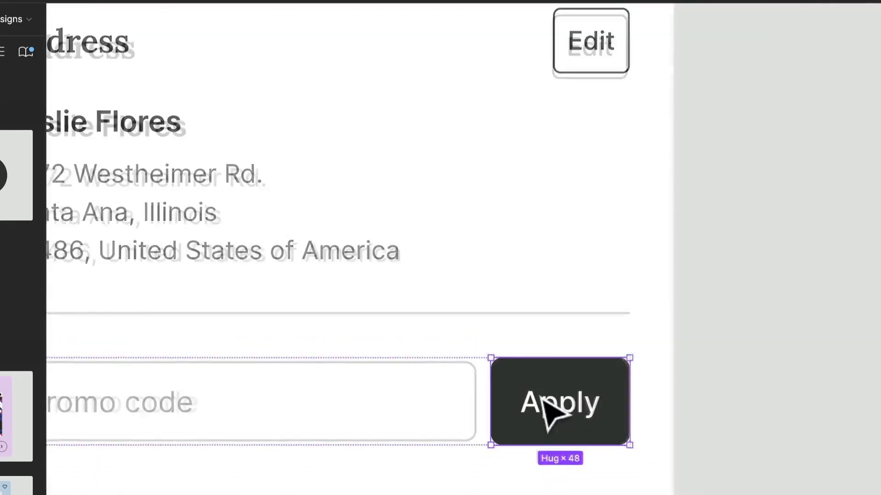
Duplicate the rule above the promo code row and place the copy below that row.
click(620, 443)
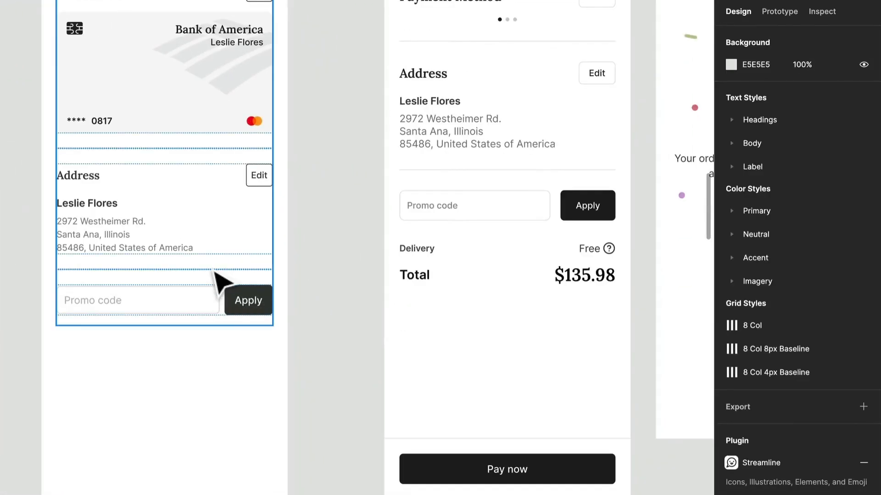
click(211, 269)
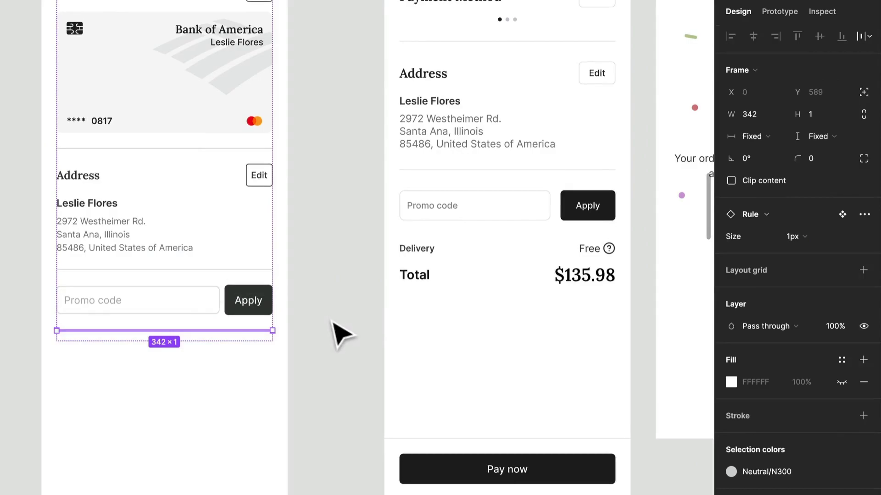
click(340, 335)
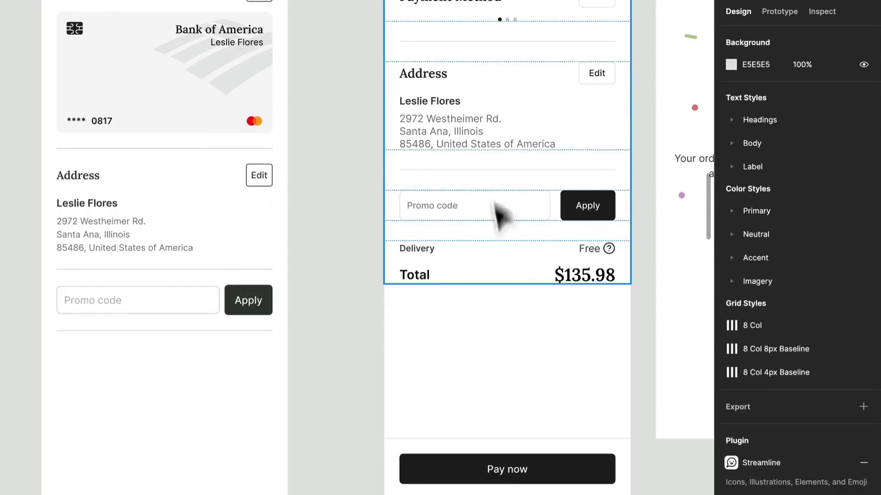
Set the Apply button's height to 44 so it matches the Promo code field.
click(251, 301)
click(251, 301)
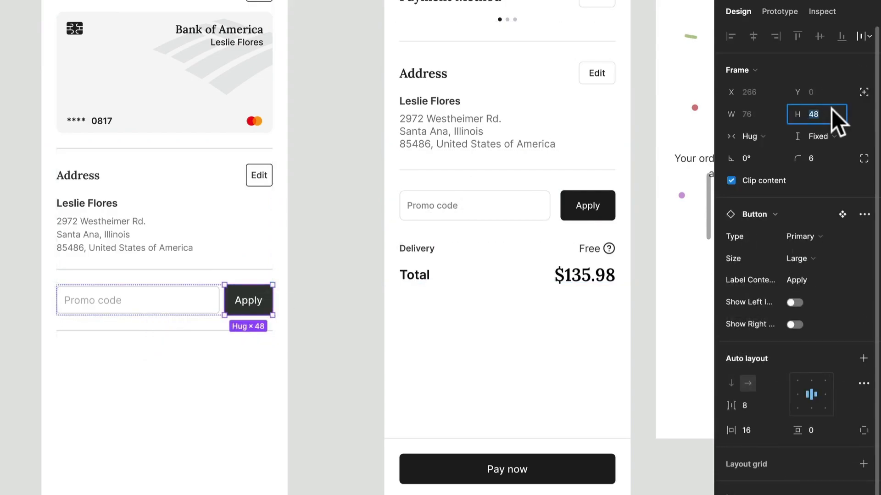
text(44)
key(Return)
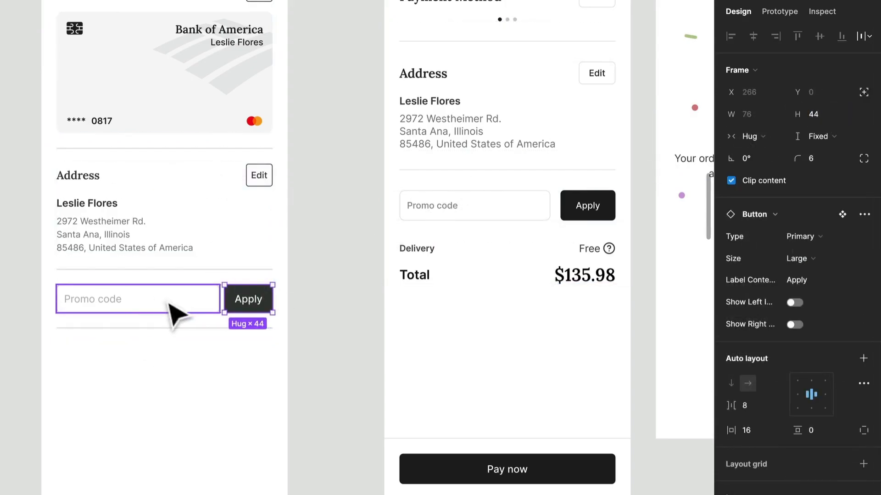
click(326, 320)
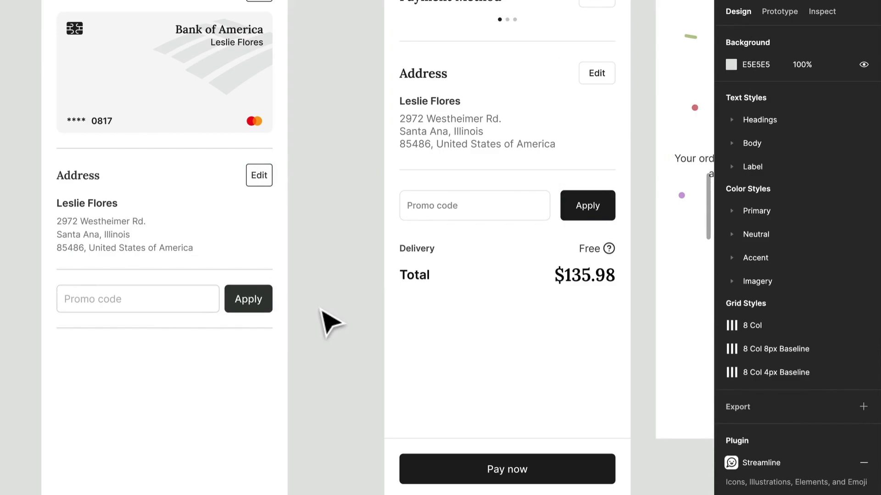
Copy the frame with the recipient name and address text and paste it below the rule under the promo code row.
scroll(232, 340, left, 1)
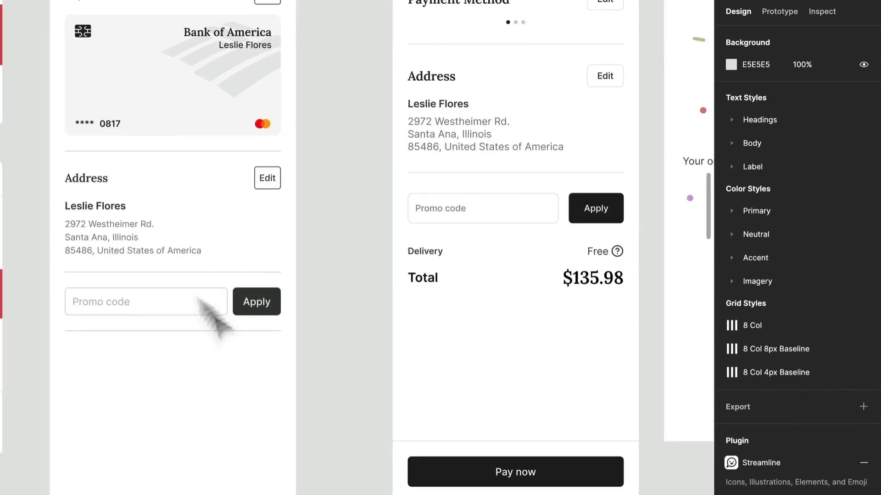
click(142, 246)
click(142, 246)
key(super+c)
click(195, 361)
click(195, 293)
key(super+v)
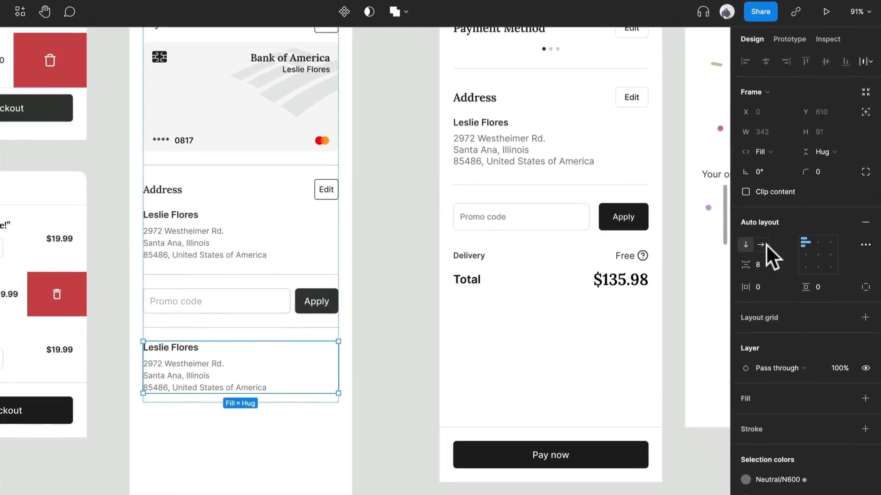
Switch the pasted text frame to horizontal auto layout with its width set to Fill container.
click(761, 244)
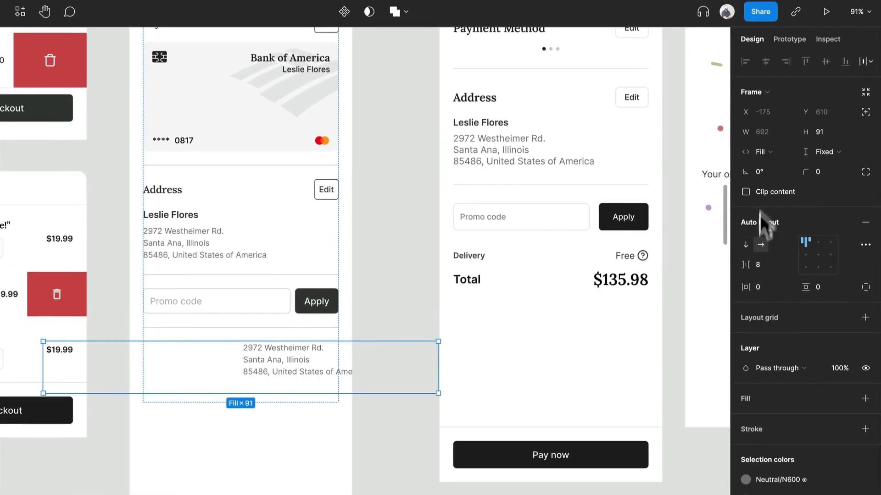
click(760, 152)
click(780, 137)
click(777, 152)
click(778, 161)
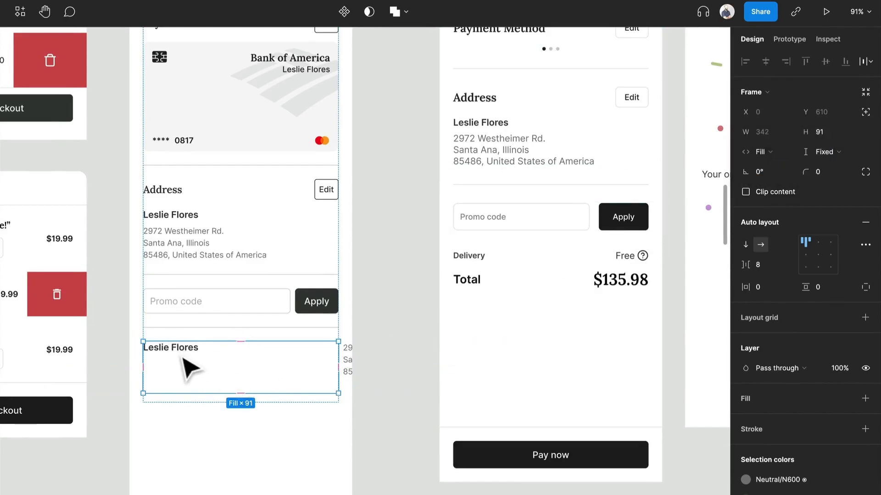
Set the width of both text layers inside the pasted frame to Fill container.
key(Return)
click(777, 129)
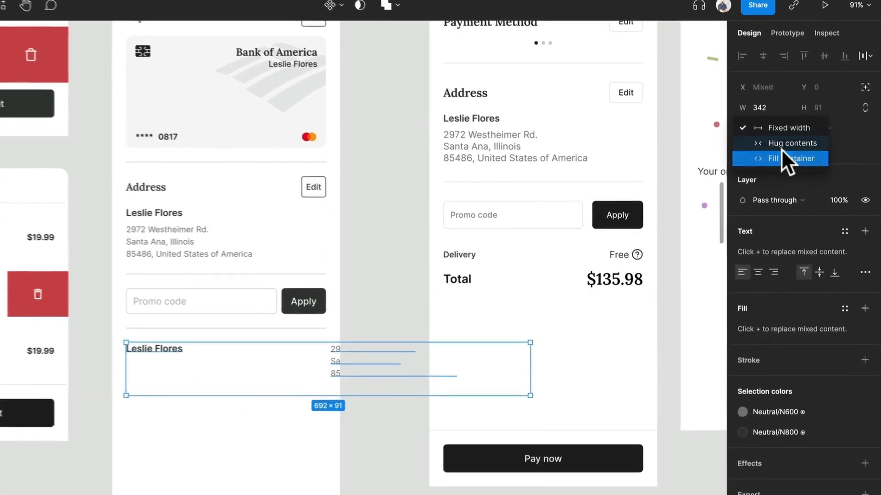
click(780, 157)
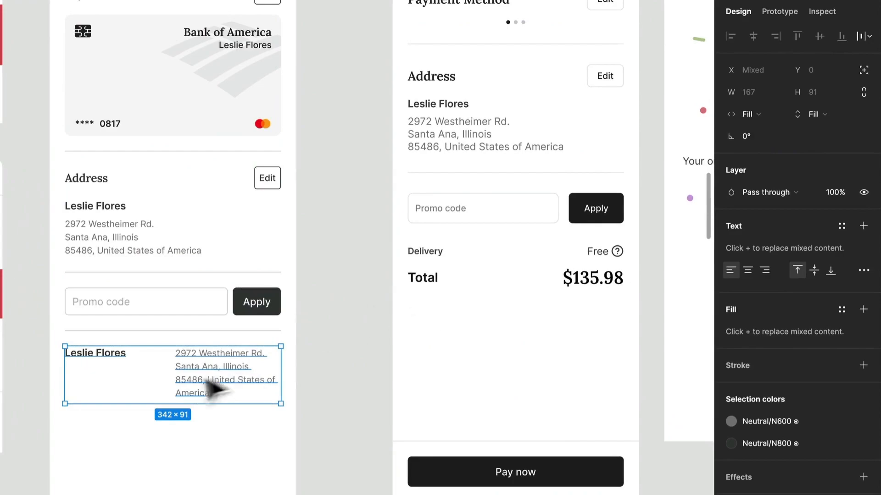
Right-align the pasted address text and replace it with "Free".
click(189, 380)
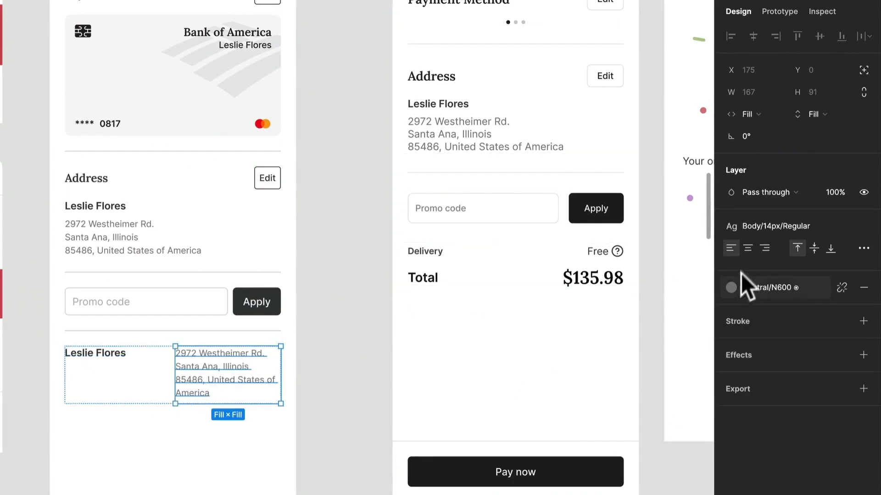
click(763, 248)
double_click(220, 374)
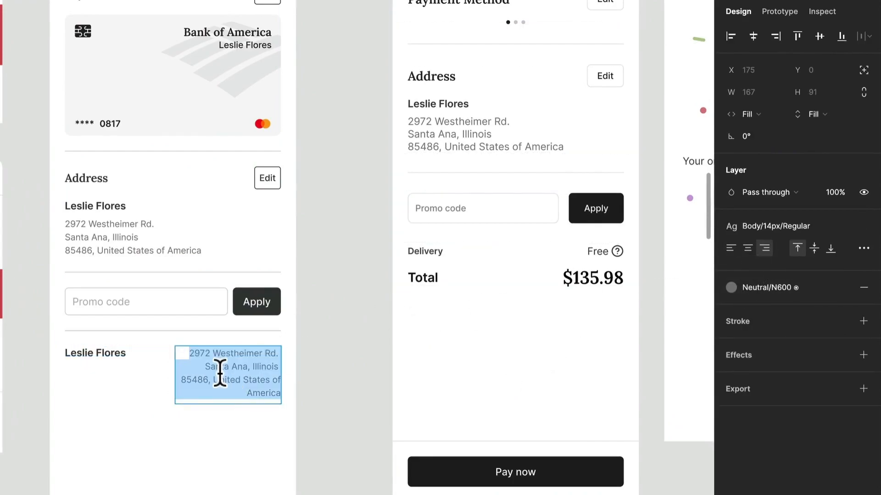
text(Free)
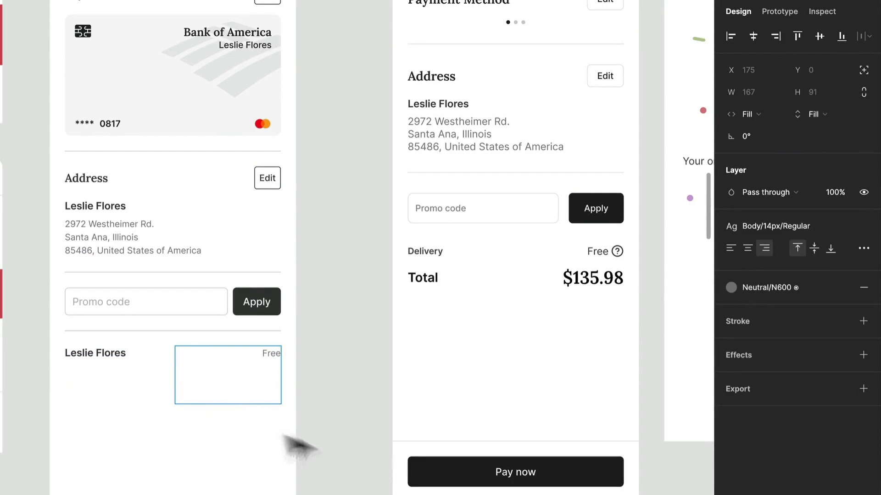
key(Escape)
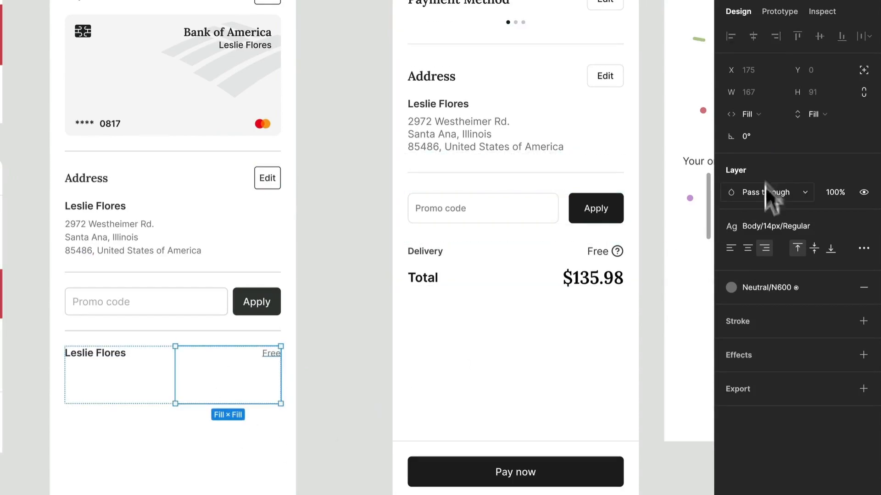
Set the height of both the Free text and the bold name text beside it to Hug contents.
click(763, 111)
click(763, 111)
click(841, 110)
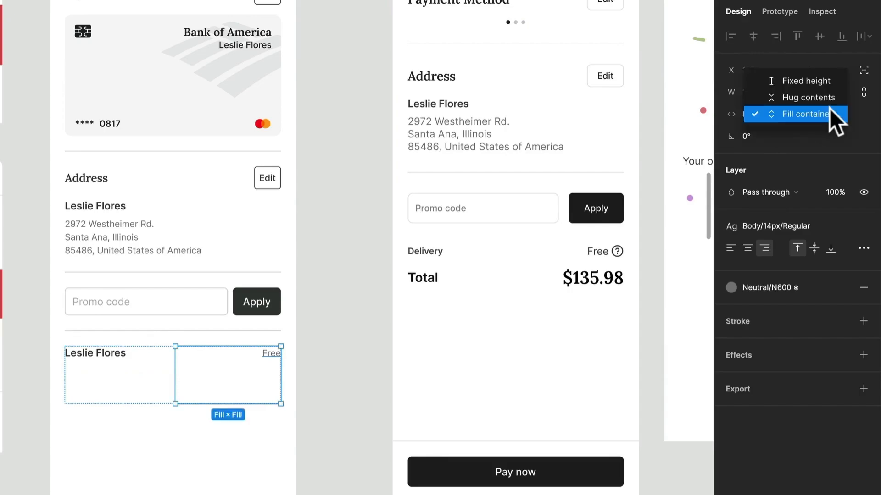
click(829, 94)
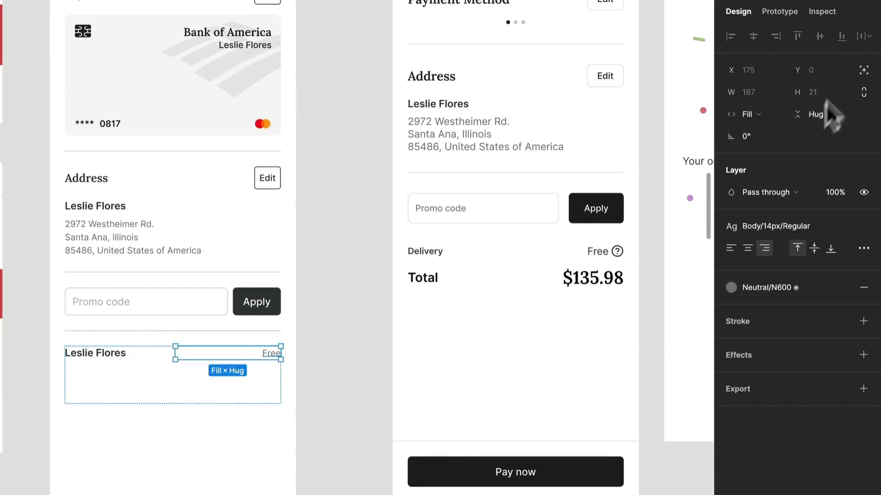
click(118, 366)
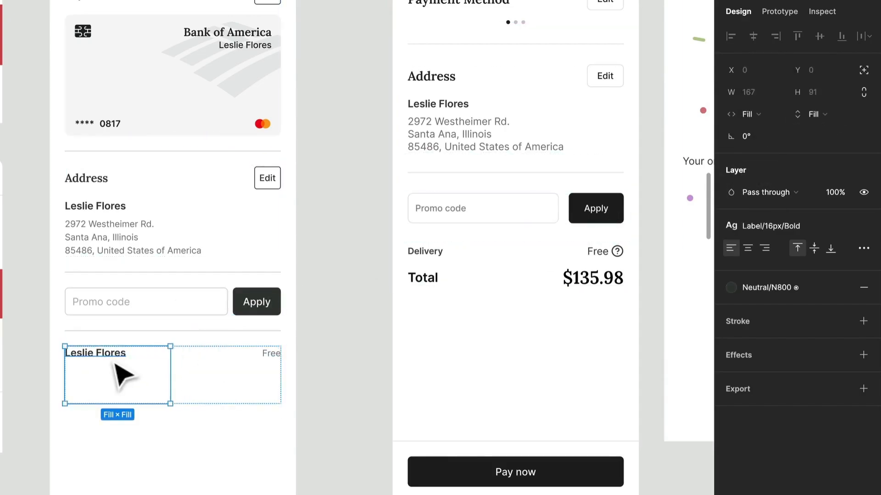
click(815, 115)
click(816, 98)
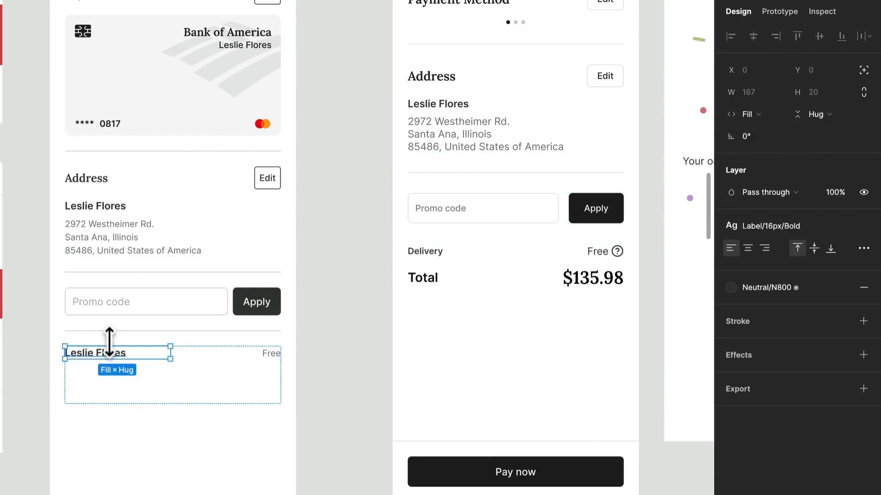
Replace the bold name text beside Free with "Delivery".
double_click(102, 359)
text(Delivery)
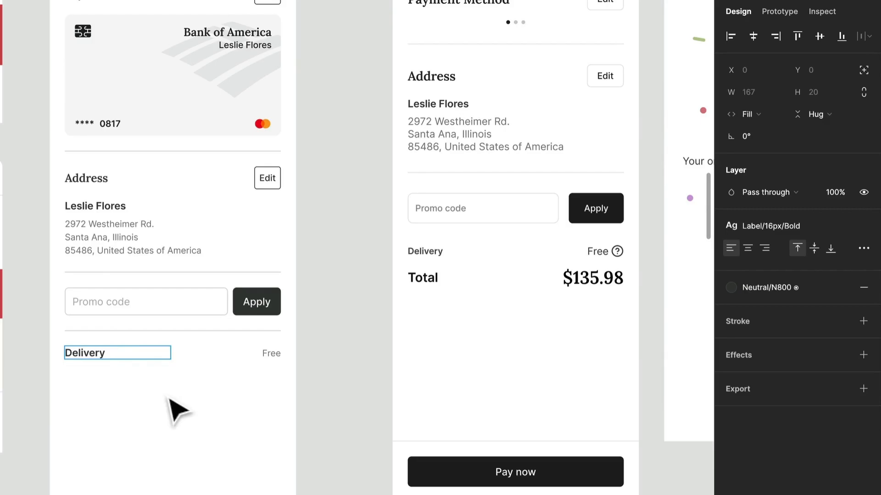
key(Escape)
click(169, 398)
Give the Free text the Neutral/N800 colour and the Body/16px/Regular text style.
click(271, 360)
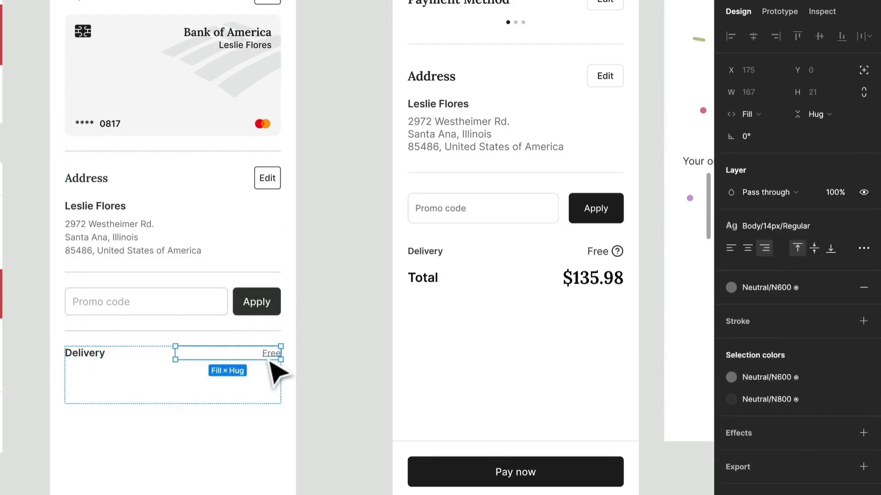
click(761, 289)
click(765, 441)
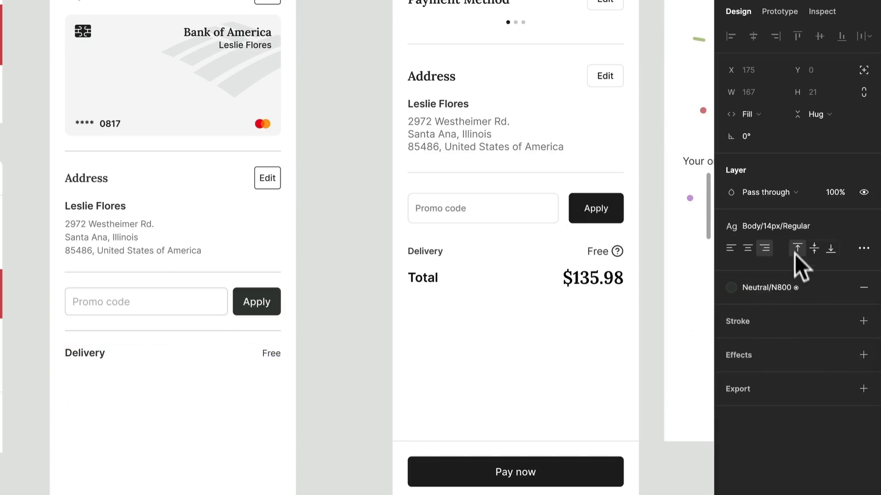
click(790, 226)
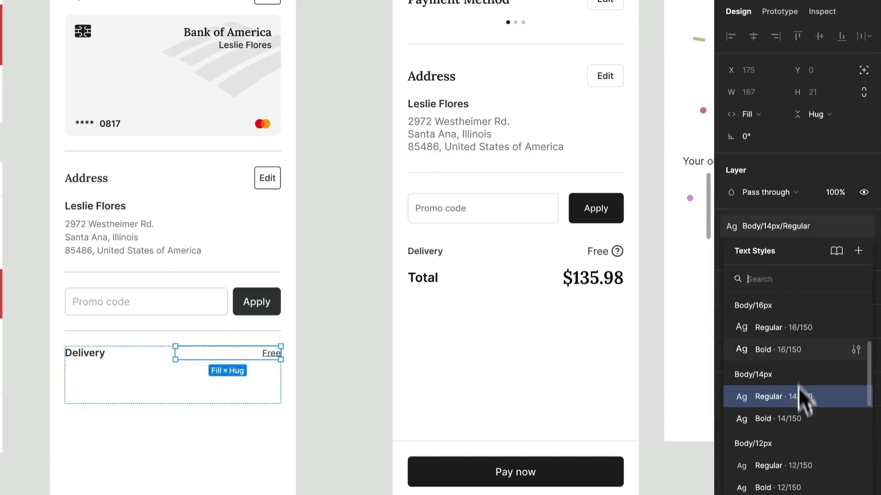
click(800, 326)
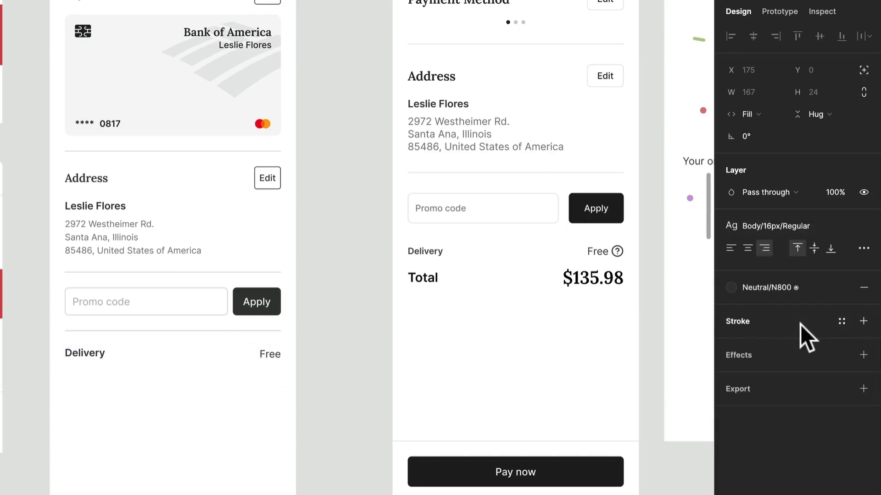
Set the width of the container holding Delivery and Free to Hug contents.
click(268, 386)
click(752, 135)
click(763, 126)
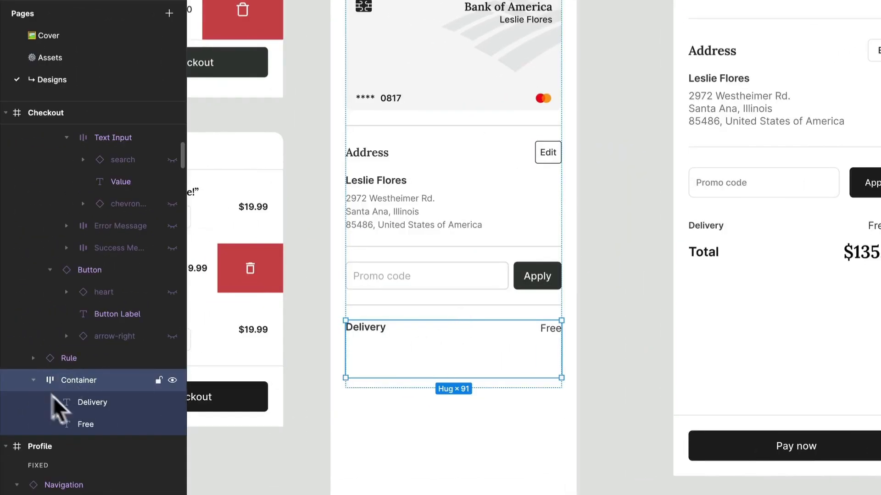
Set the width of the Delivery and Free texts to Fill container.
click(71, 405)
shift+click(77, 422)
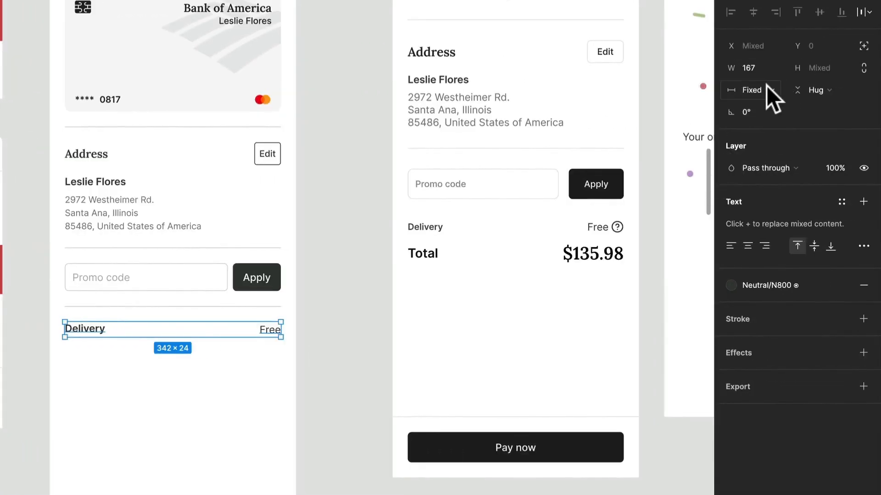
click(765, 88)
click(767, 118)
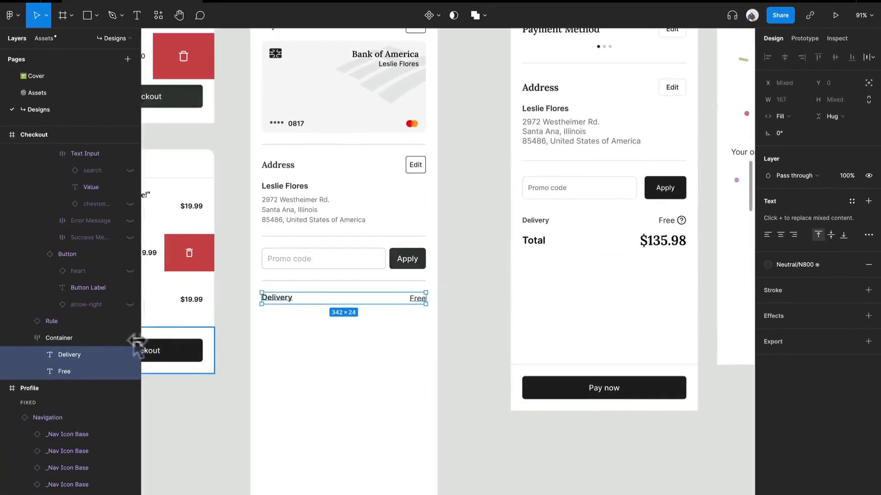
Set the container holding Delivery and Free to Hug contents in height and Fill container in width.
click(92, 339)
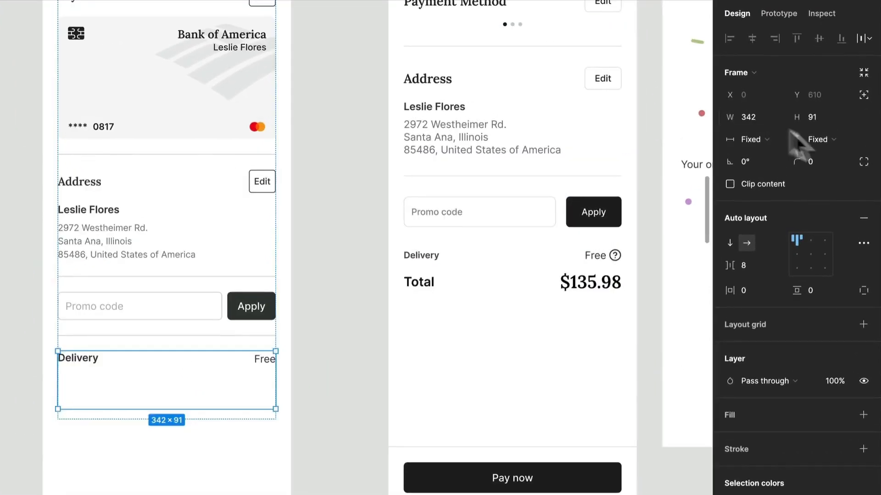
click(827, 133)
click(808, 155)
click(743, 139)
click(764, 167)
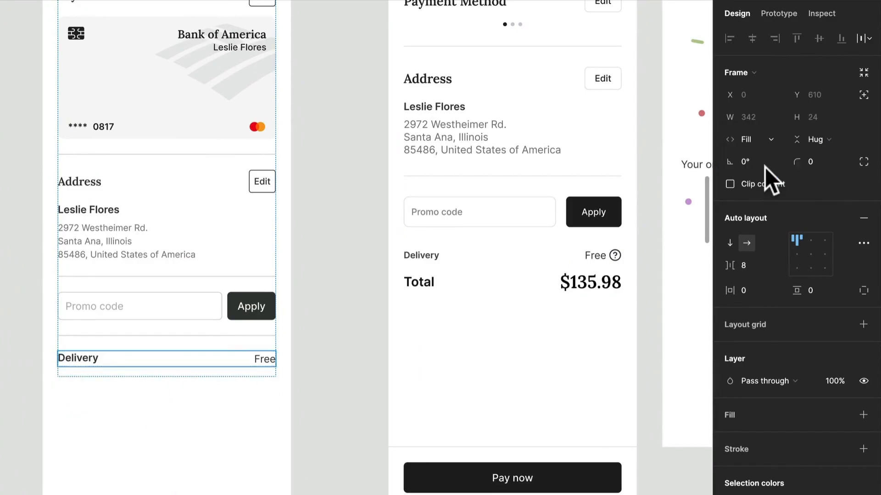
Duplicate the Delivery row below itself and align the contents of both rows to the left, vertically centred.
key(ctrl+d)
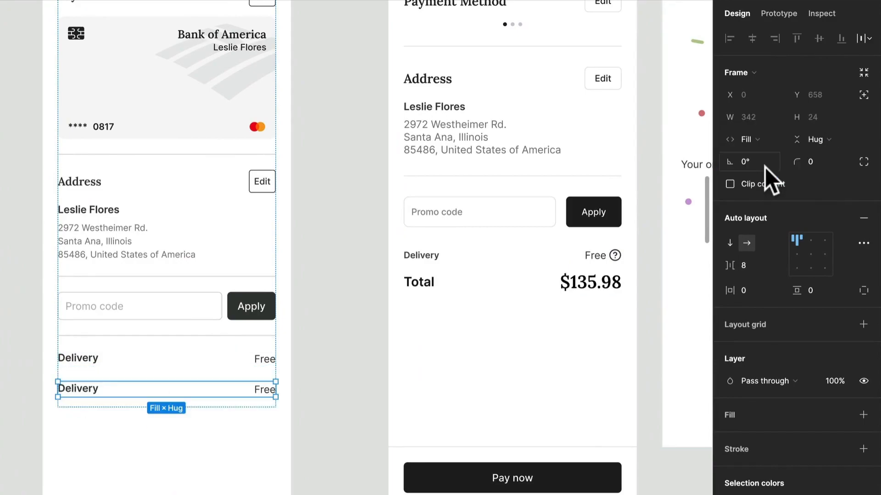
click(796, 253)
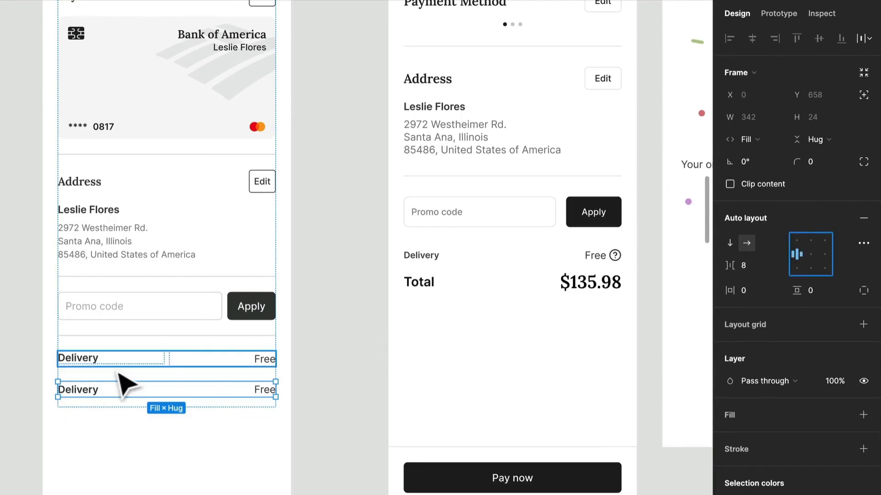
click(133, 360)
click(793, 254)
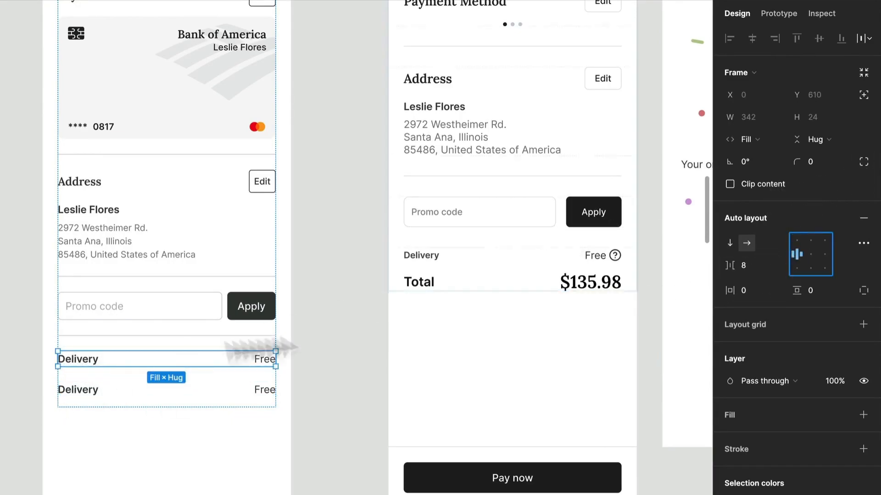
Replace the lower row's Delivery text with "Total" and give it the Label/20px/Bold text style.
double_click(69, 394)
double_click(69, 393)
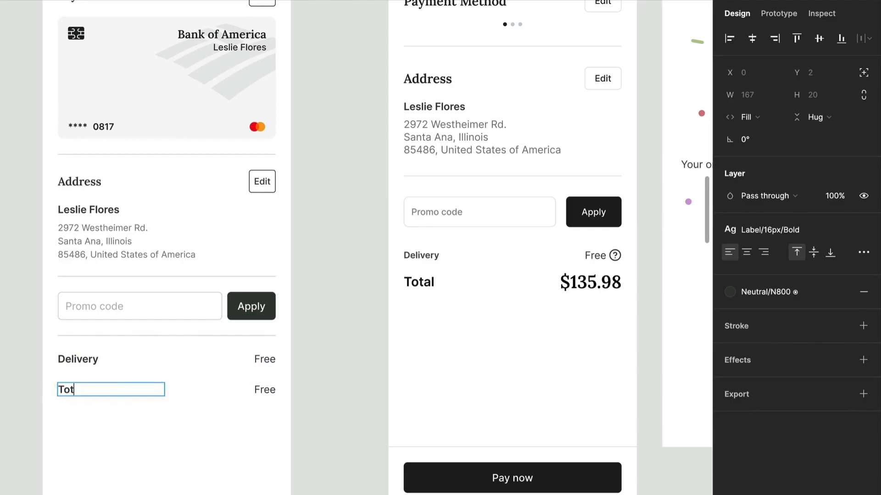
key(ctrl+a)
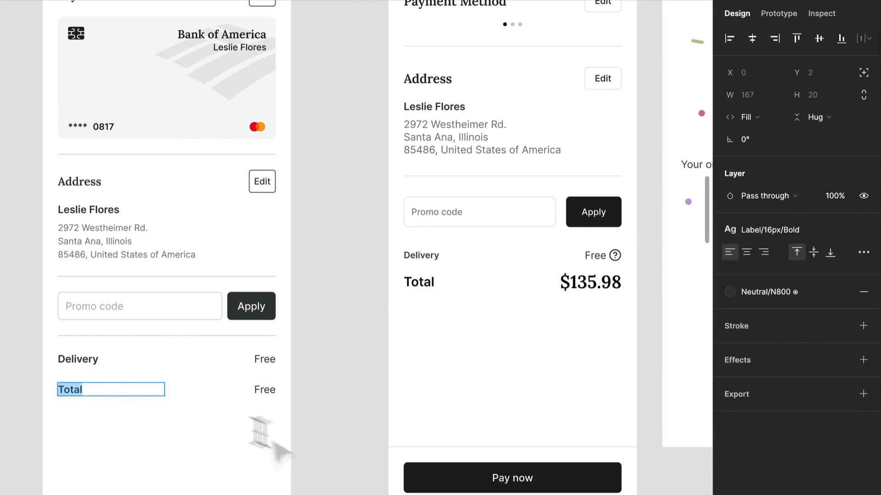
click(802, 227)
scroll(808, 394, up, 2)
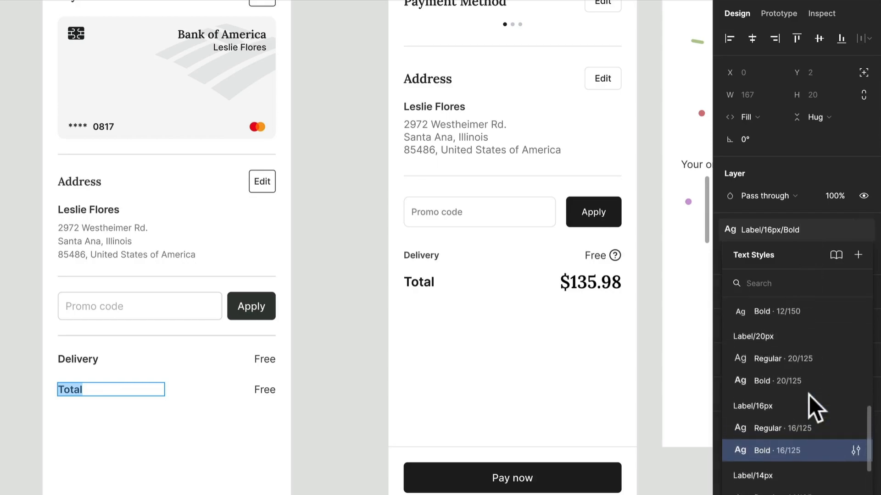
click(797, 363)
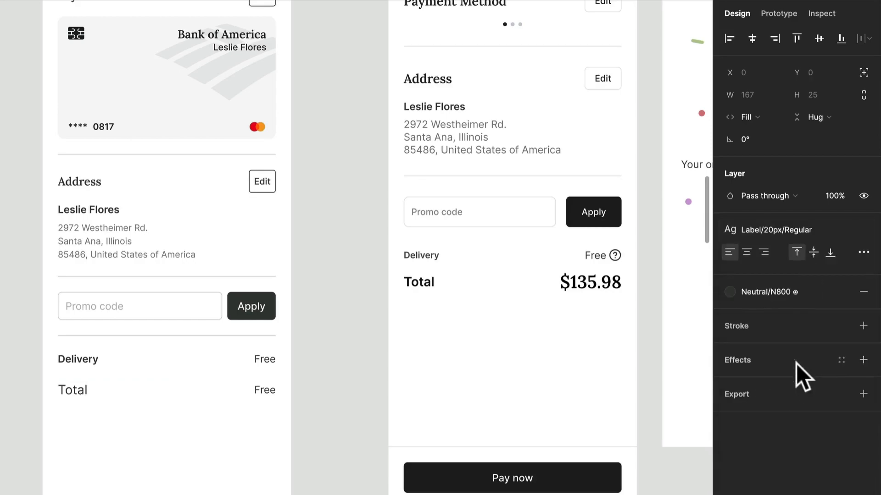
click(779, 298)
click(795, 230)
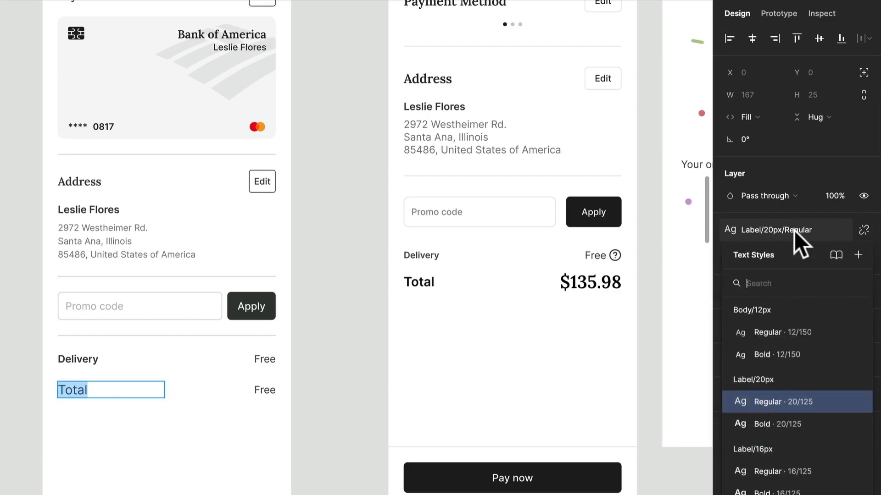
click(777, 421)
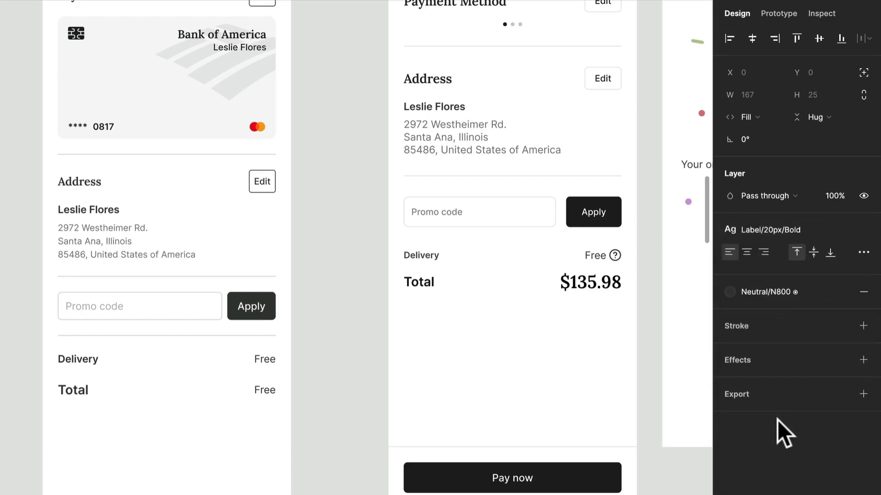
Replace the Free text beside Total with "$135.98" and give it the Headings/H3 text style.
double_click(243, 390)
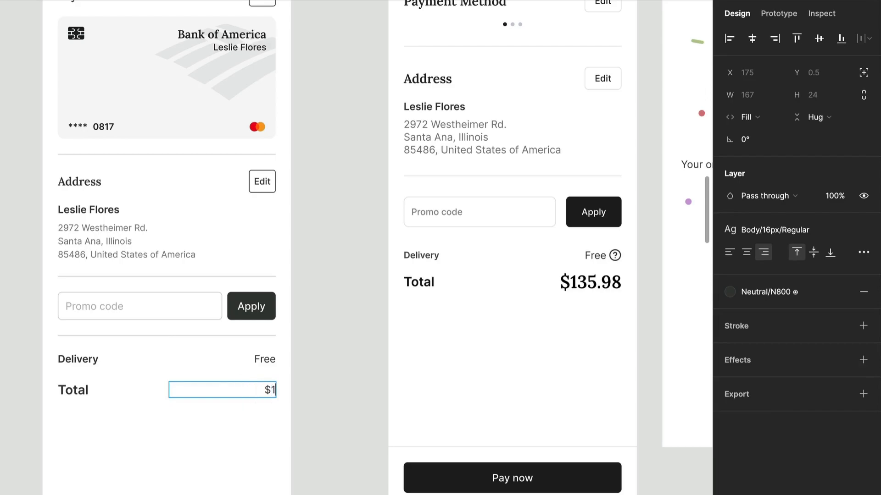
text($135.98)
key(Escape)
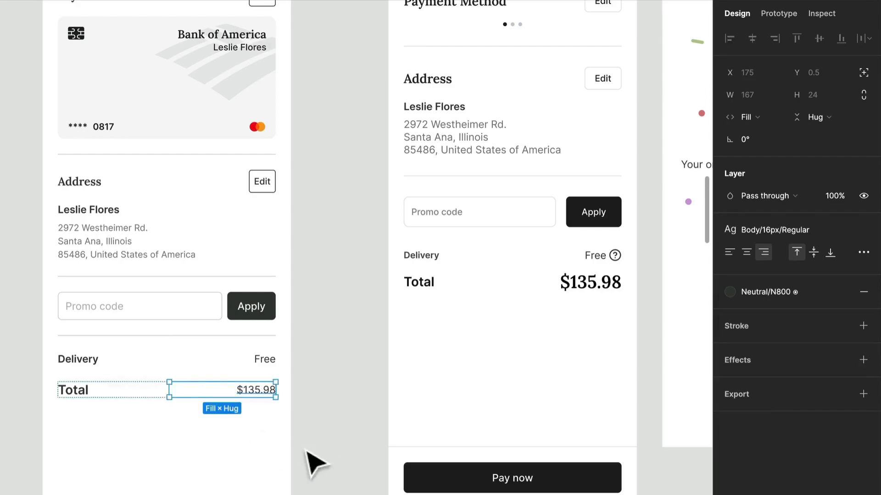
click(813, 224)
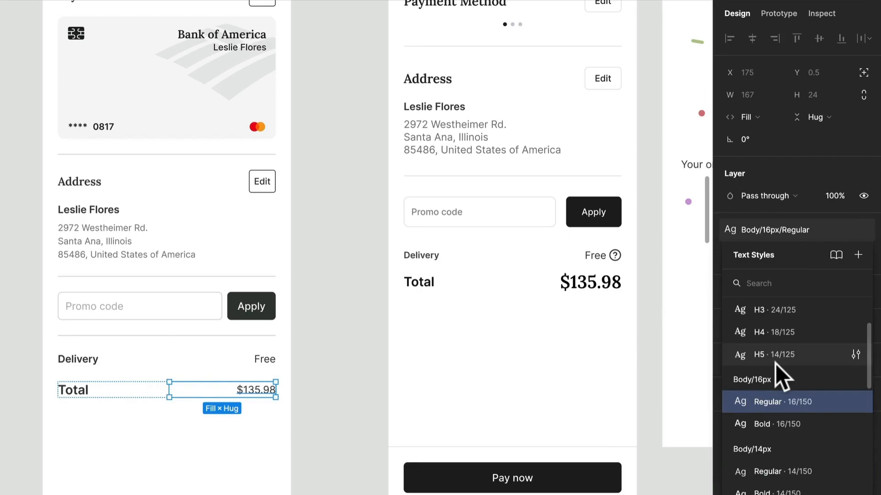
scroll(775, 364, up, 3)
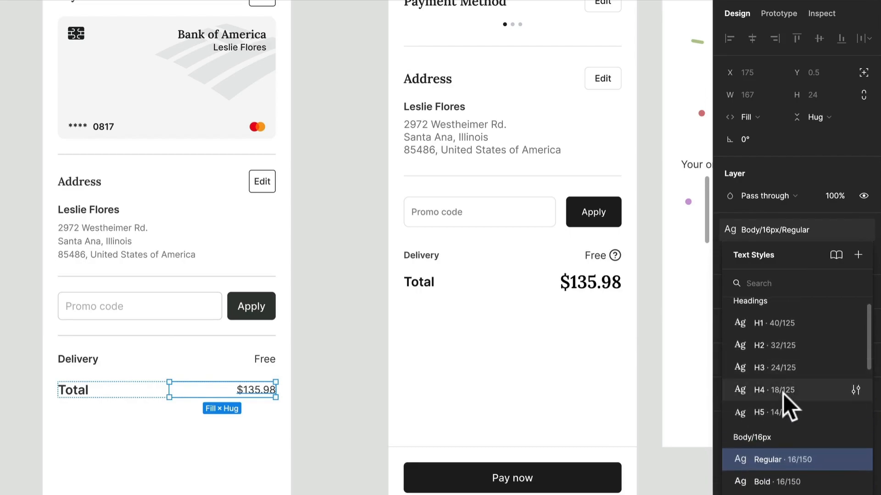
click(783, 371)
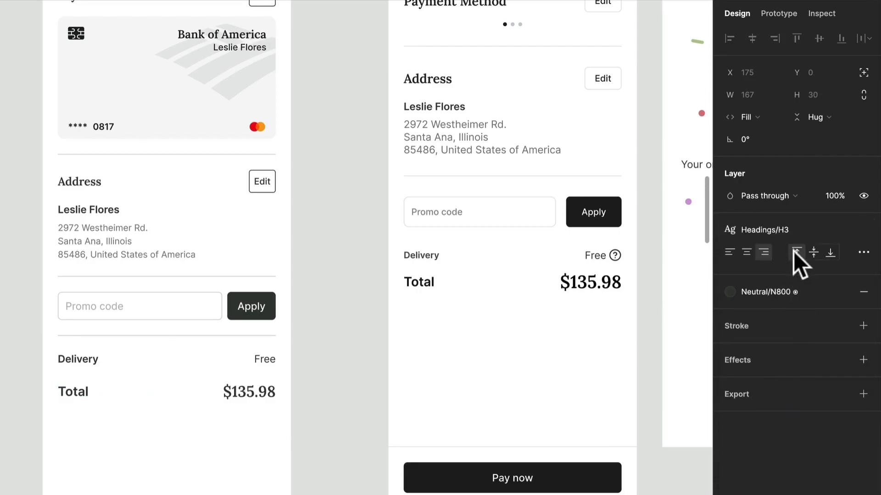
Try the Headings/H2 text style on the $135.98 amount.
click(786, 232)
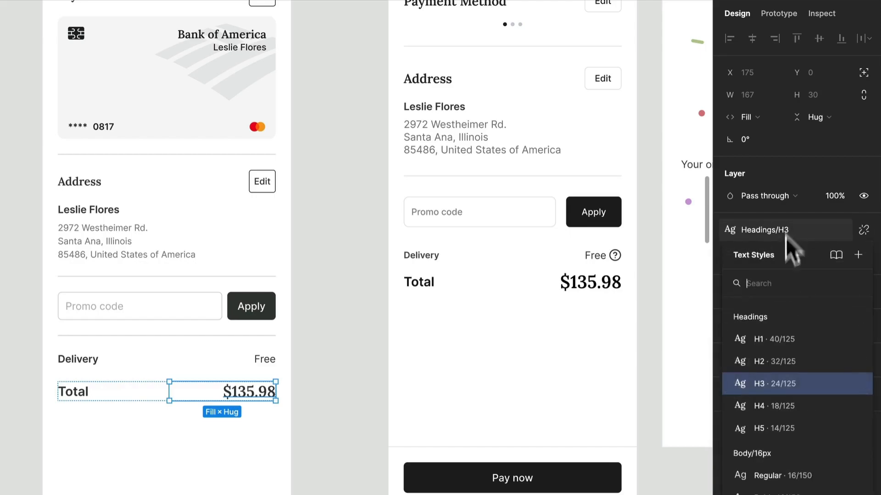
click(783, 360)
key(ctrl+z)
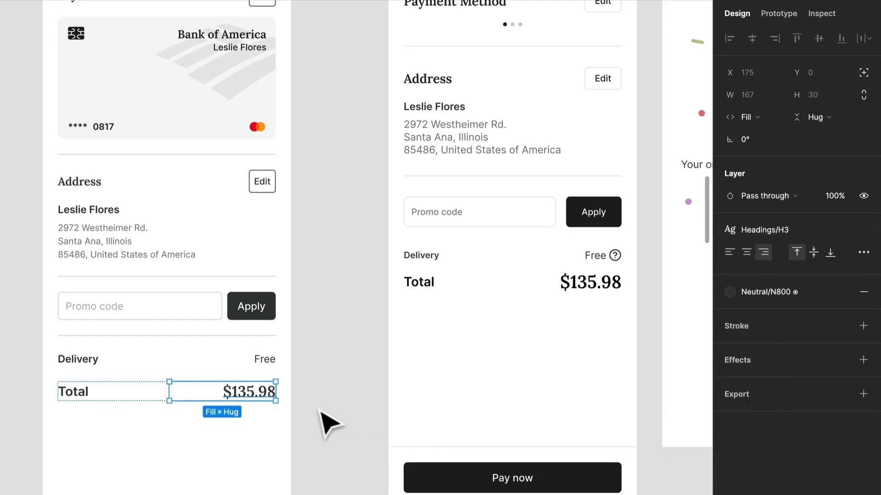
click(766, 292)
click(766, 291)
click(320, 389)
Wrap the Delivery and Total rows in a vertical auto layout frame with 8 spacing between them.
scroll(322, 390, down, 1)
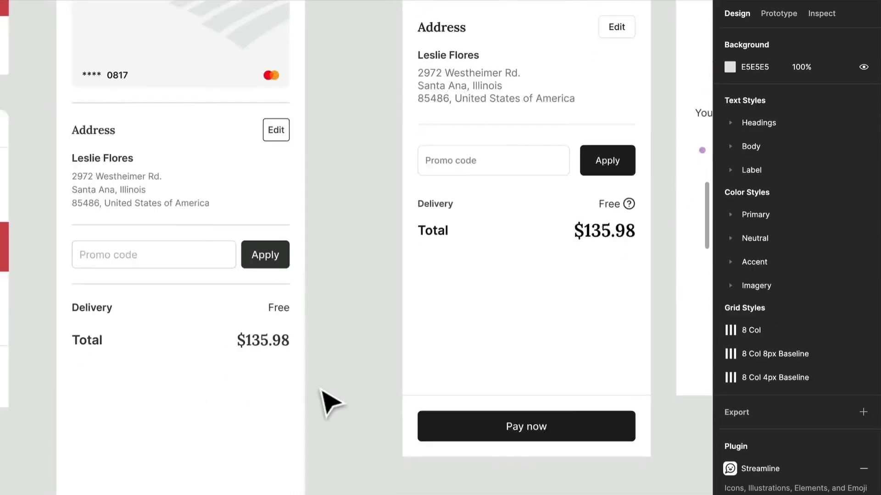
scroll(323, 389, down, 3)
scroll(319, 389, right, 1)
click(230, 334)
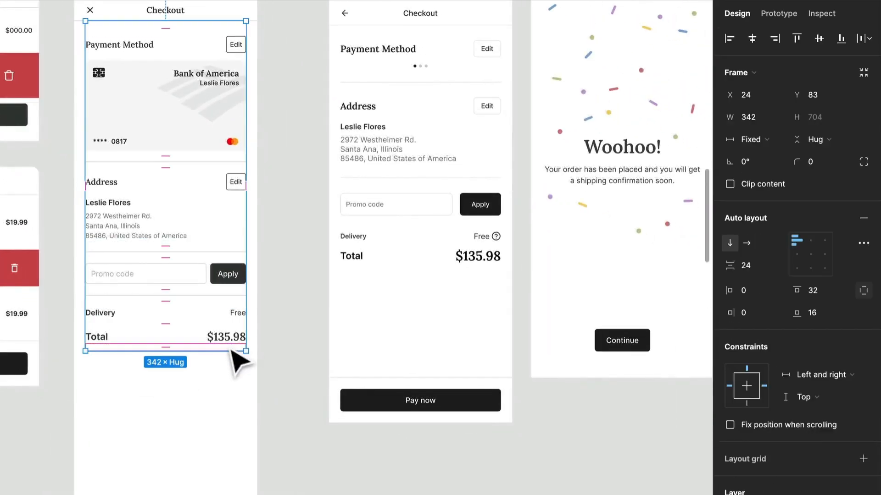
click(231, 338)
key(Escape)
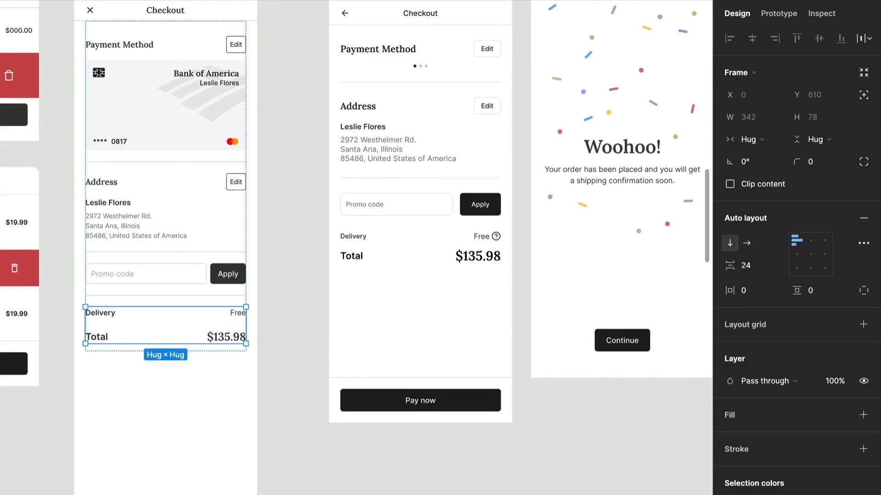
click(749, 264)
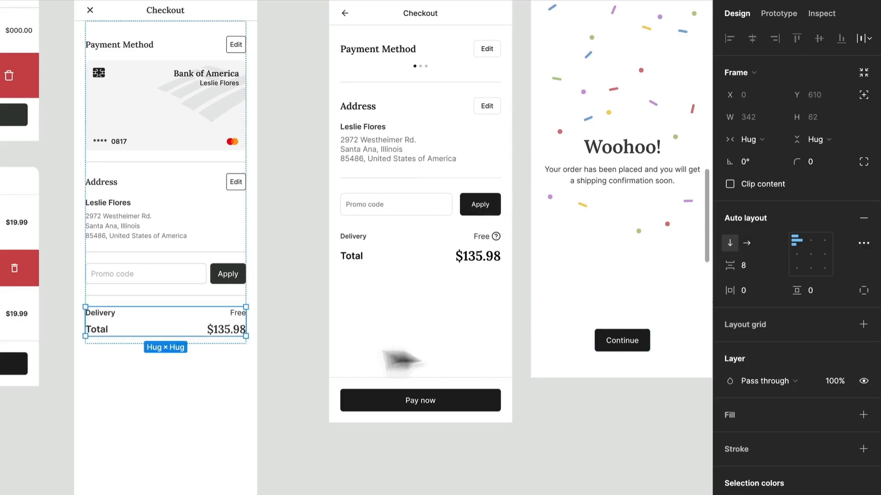
Delete the leftover element below the Total row in the Checkout frame being built.
click(279, 419)
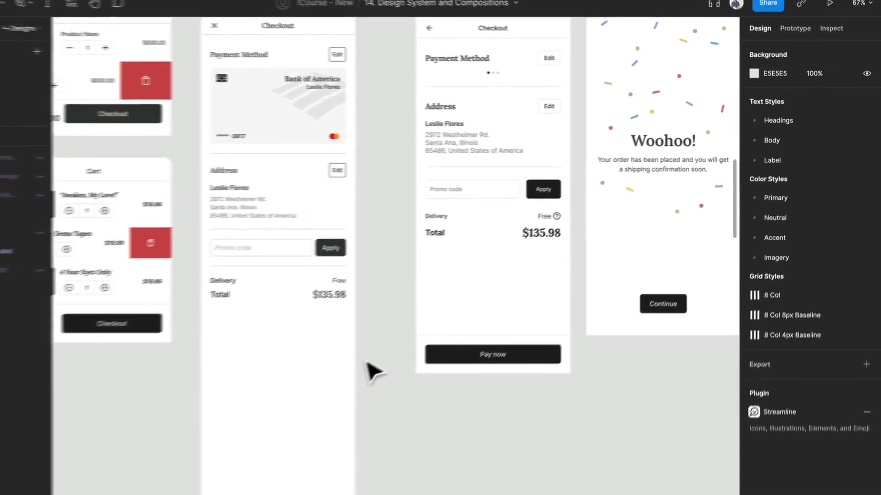
scroll(366, 361, down, 2)
click(353, 467)
key(Delete)
Copy the button container from the upper Cart frame into the Checkout frame and align it to the frame's bottom.
scroll(366, 325, up, 2)
scroll(365, 324, left, 2)
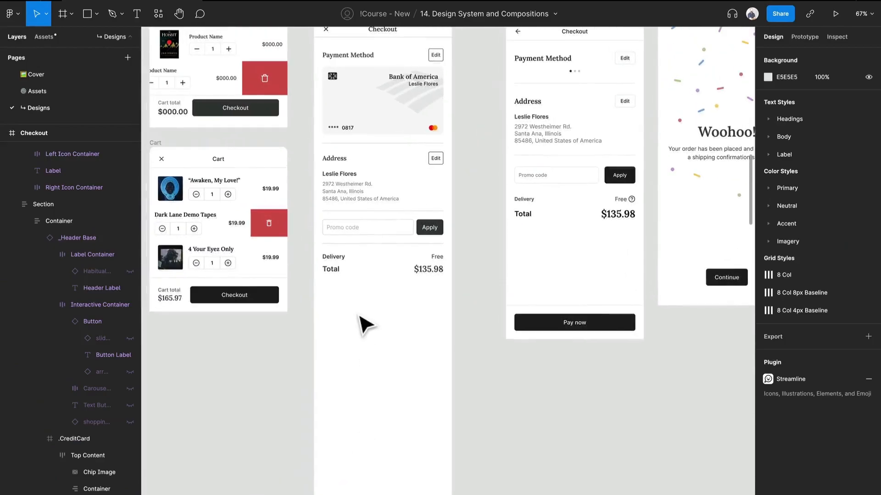
click(215, 120)
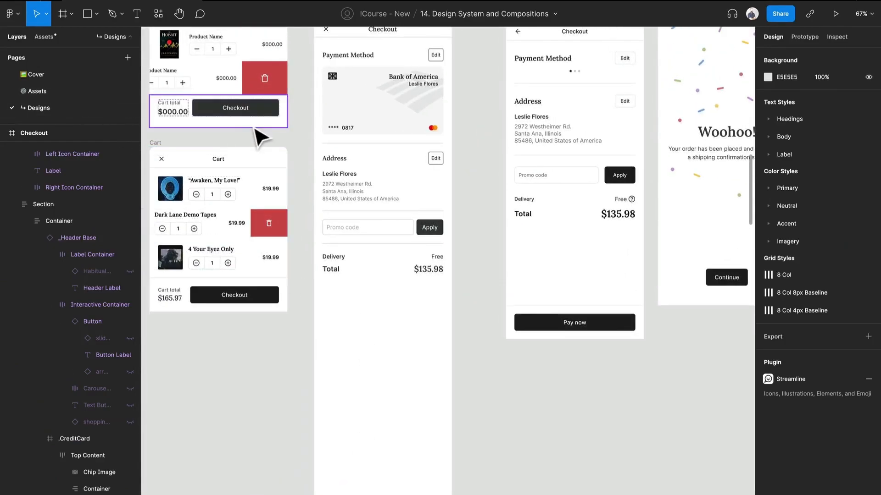
drag(247, 127, 419, 315)
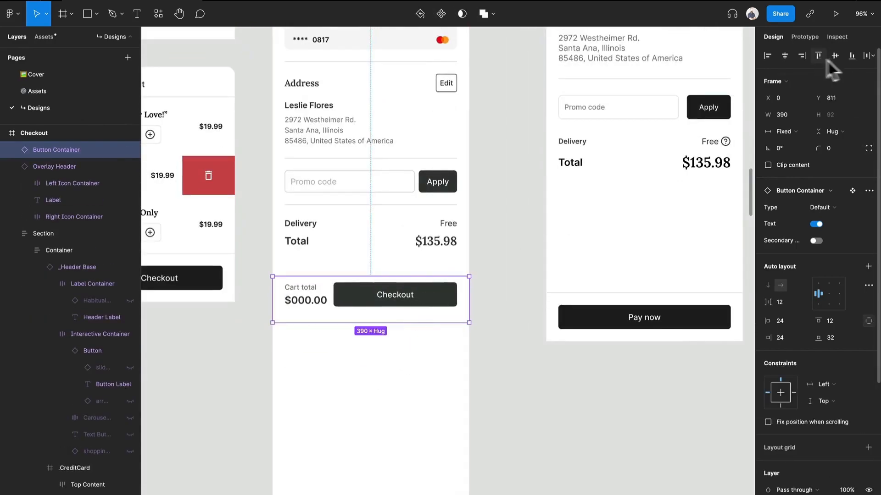
click(850, 55)
scroll(380, 393, down, 7)
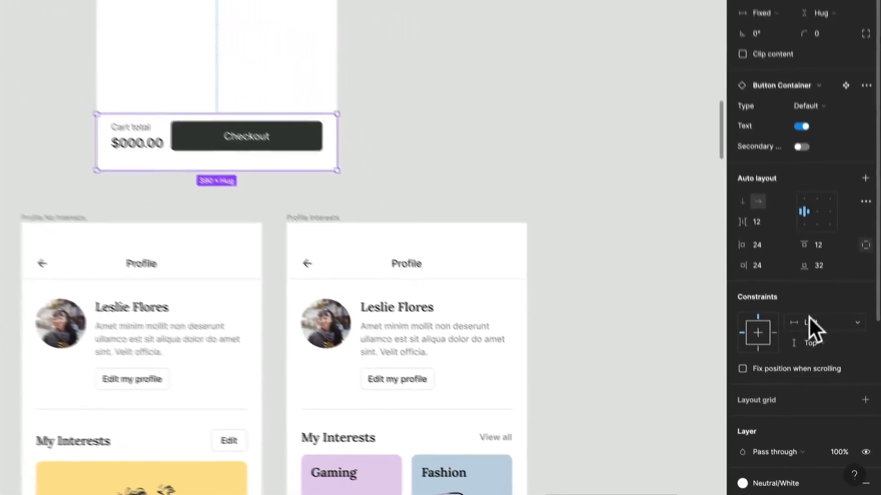
Set the button container's constraints to Left and right and Bottom, and fix its position when scrolling.
click(824, 384)
click(824, 345)
click(821, 331)
click(824, 345)
click(739, 358)
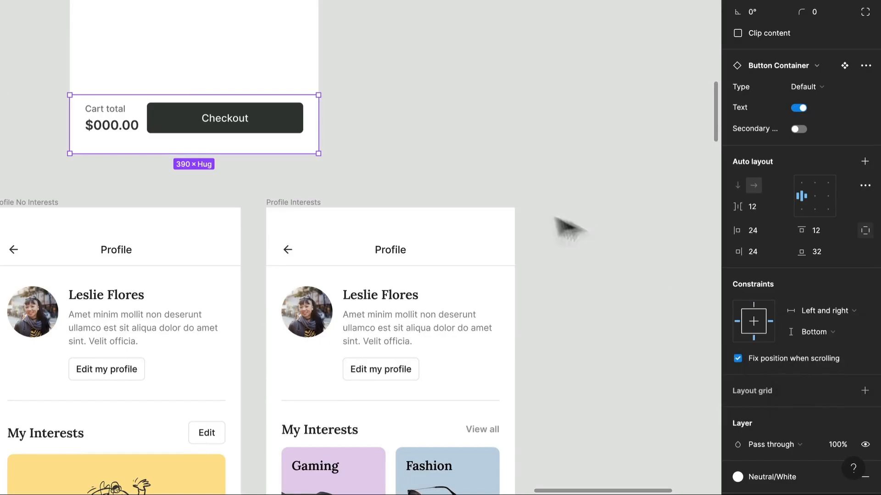
Turn off the button container's Text property and change its button label to "Pay now".
scroll(497, 195, up, 5)
click(799, 107)
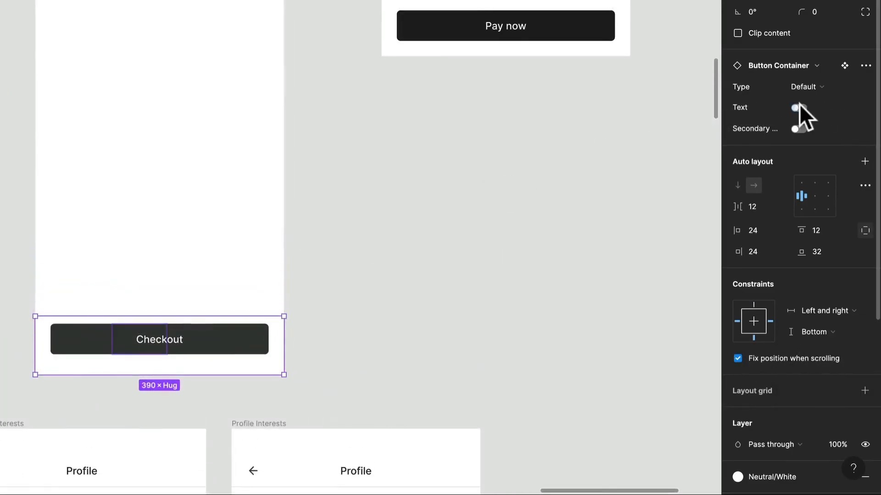
double_click(170, 354)
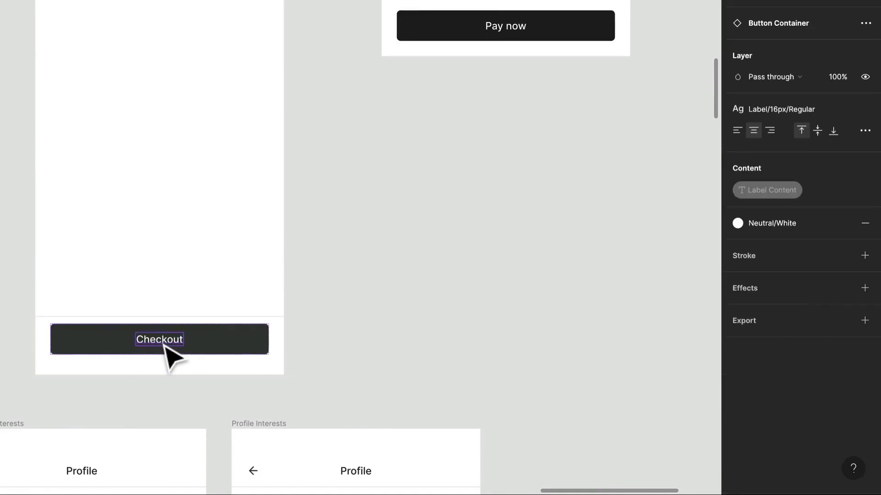
double_click(163, 342)
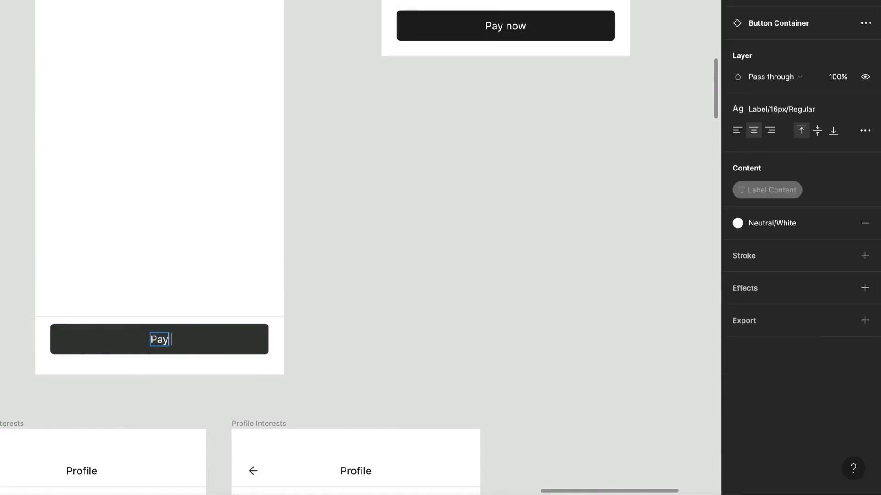
click(415, 301)
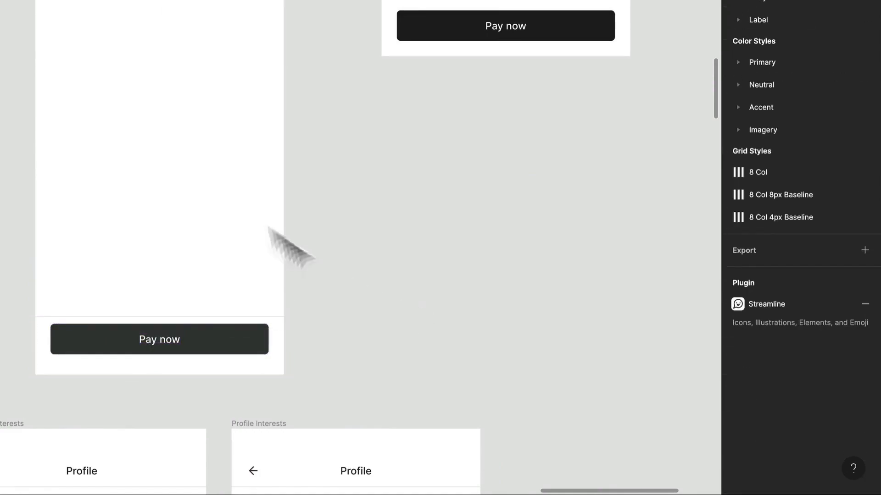
Shorten the Checkout frame to a height of 885 so its bottom edge sits below the Total row.
right_click(232, 198)
click(182, 173)
drag(247, 378, 282, 15)
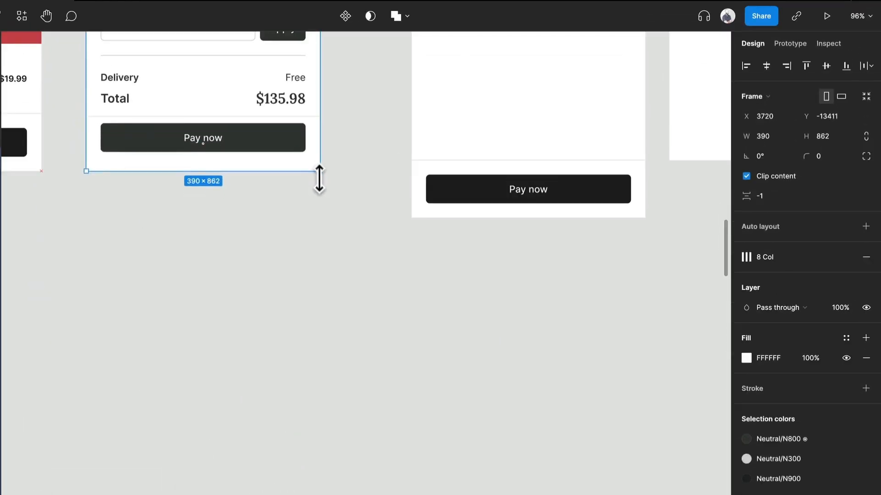
mouse_move(320, 179)
mouse_down()
mouse_move(319, 195)
mouse_move(329, 180)
mouse_up()
scroll(328, 180, down, 5)
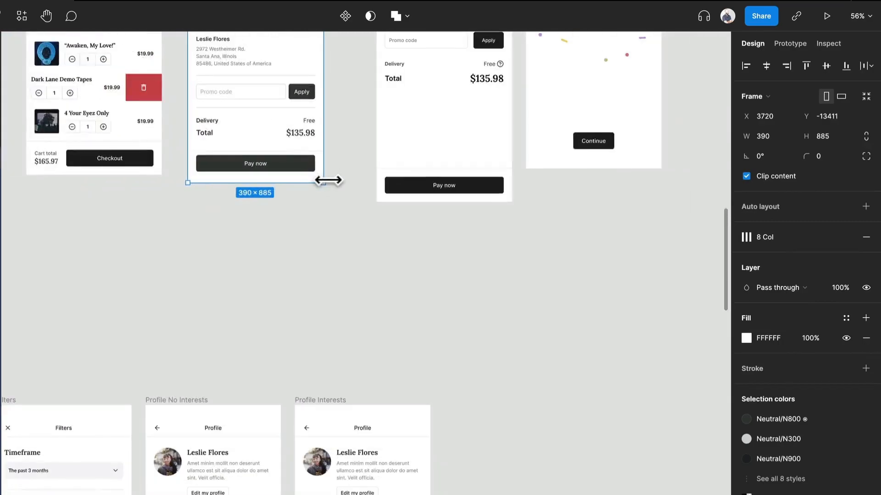
scroll(333, 188, up, 7)
scroll(335, 190, down, 2)
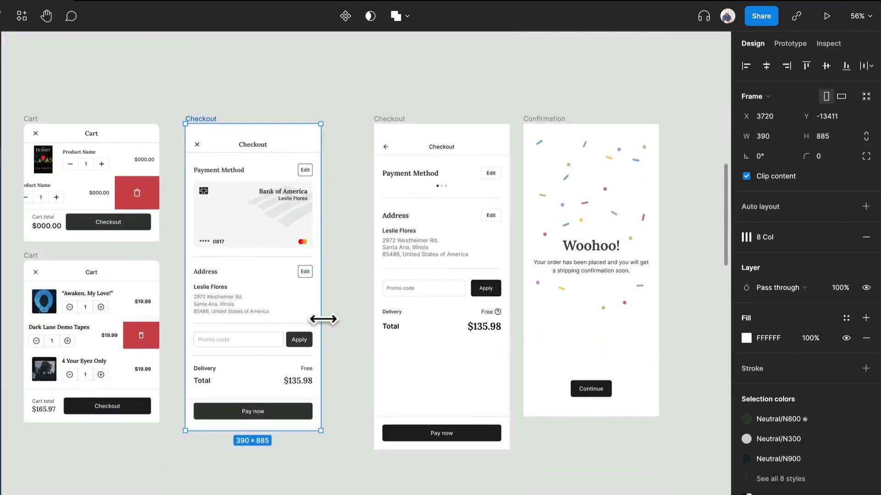
Move the original Checkout frame, 390 × 940, out of its row to the empty canvas below the Confirmation frame.
click(387, 120)
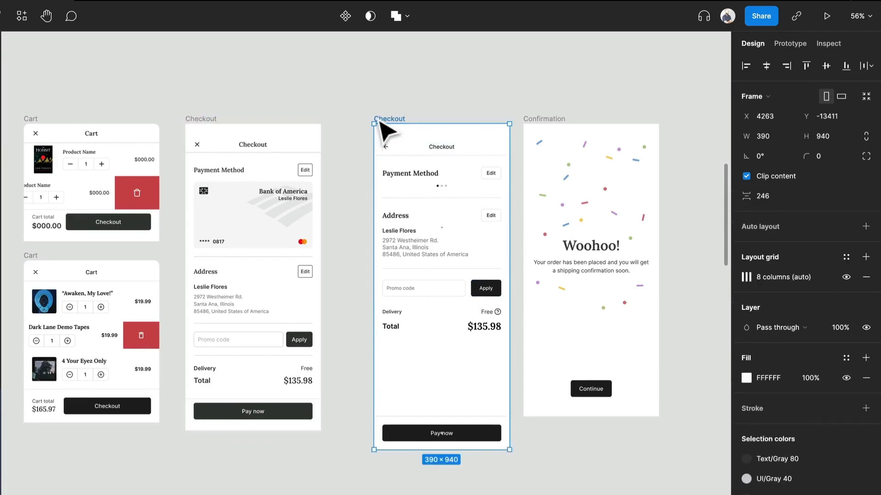
key(Delete)
key(ctrl+z)
scroll(389, 122, down, 4)
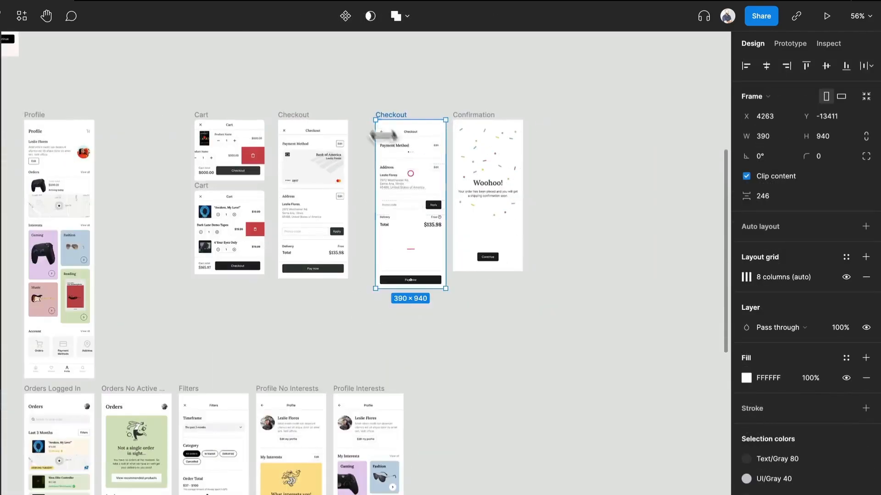
drag(399, 161, 466, 376)
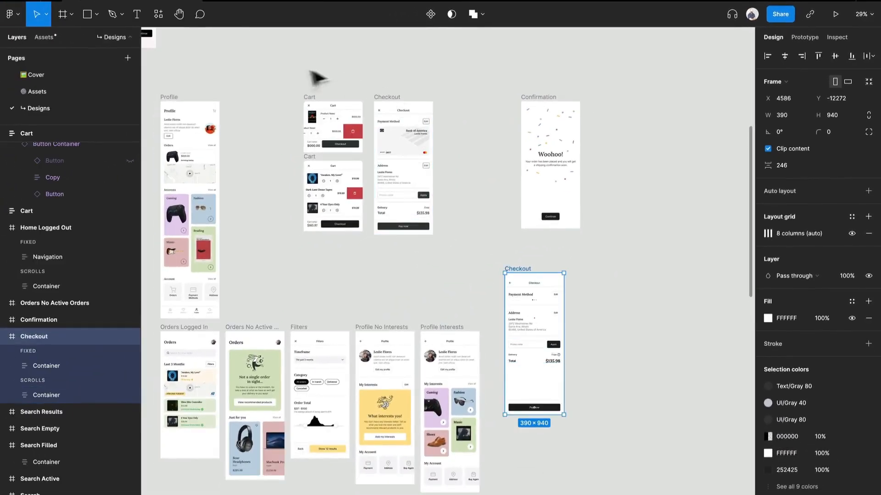
Shift the rebuilt frames aside and place the original Checkout and Confirmation frames in the lower row after Profile Interests.
drag(277, 66, 458, 320)
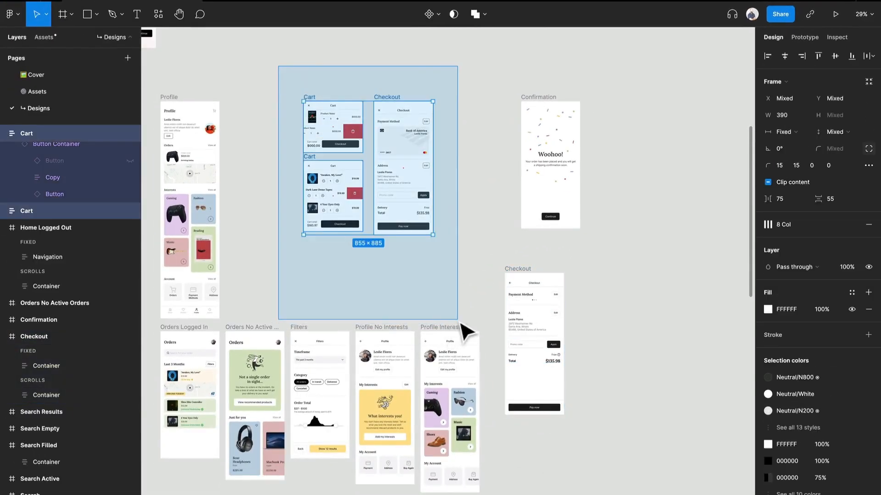
drag(400, 173, 464, 169)
drag(536, 95, 599, 282)
shift+click(515, 277)
drag(515, 277, 586, 337)
Move both Cart frames and the rebuilt Checkout frame so the rebuilt Checkout sits directly above the original Checkout frame.
drag(316, 46, 350, 86)
drag(427, 183, 532, 312)
drag(452, 173, 572, 187)
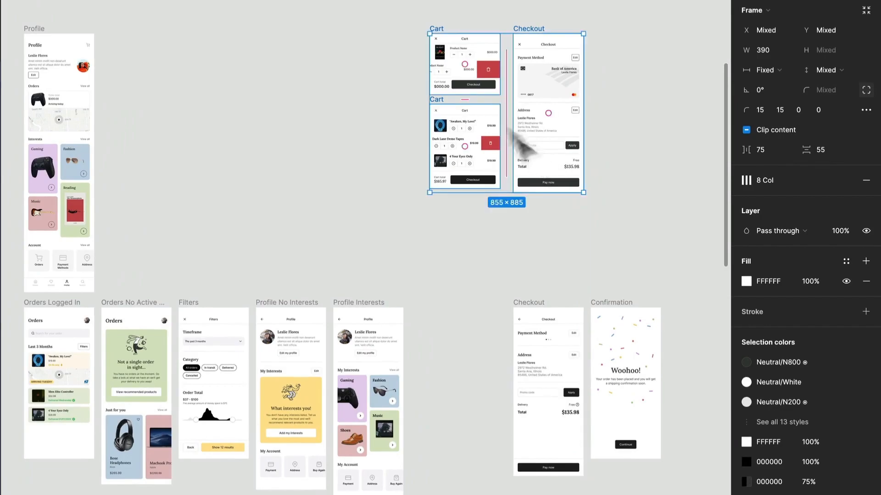
key(Escape)
click(451, 51)
key(shift+a)
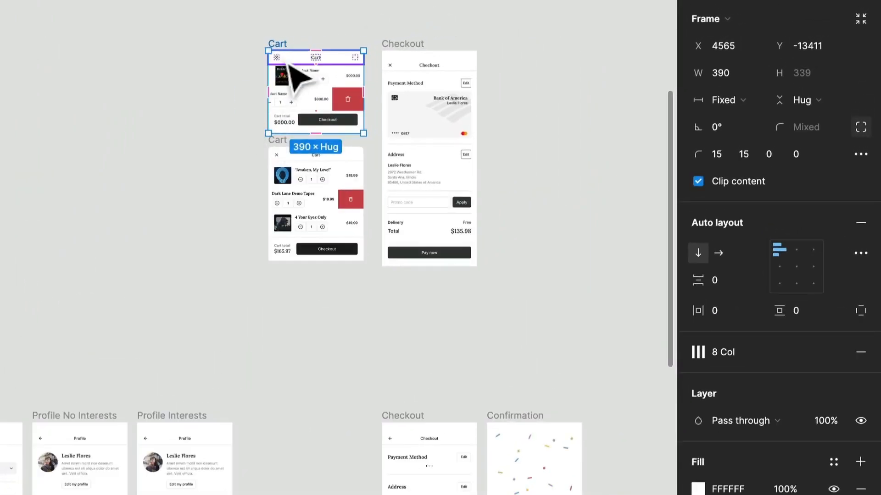
Place the album Cart frame between Profile Interests and the original Checkout at Y -11885, and lower the placeholder Cart frame to Y -12860.
click(252, 237)
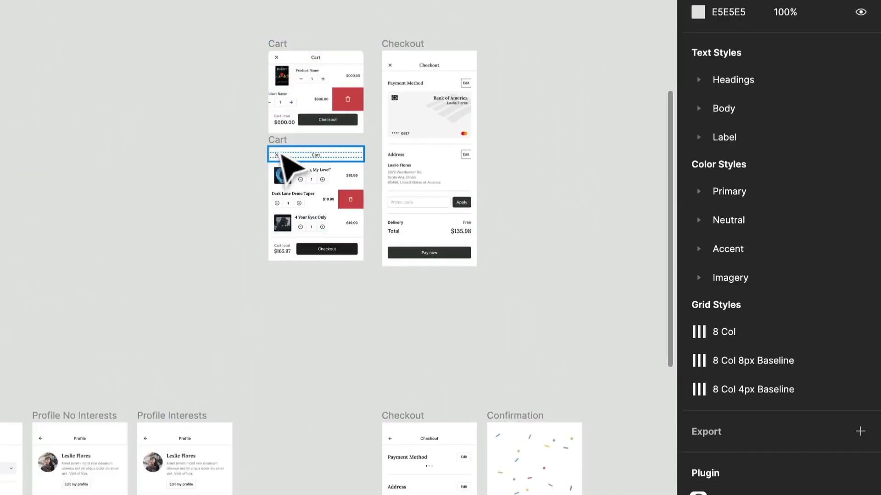
drag(279, 141, 322, 419)
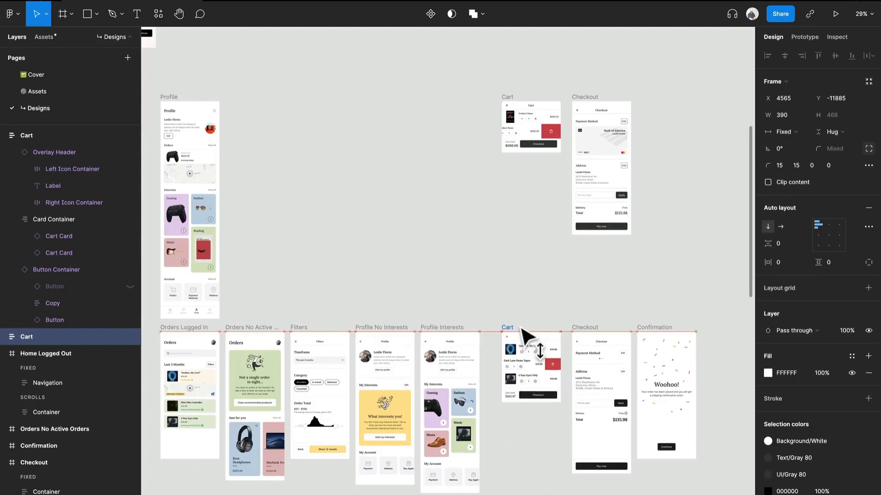
drag(523, 333, 523, 333)
drag(520, 104, 520, 186)
Swap the left icon of the rebuilt Checkout frame's Overlay Header to arrow-left.
scroll(520, 186, up, 5)
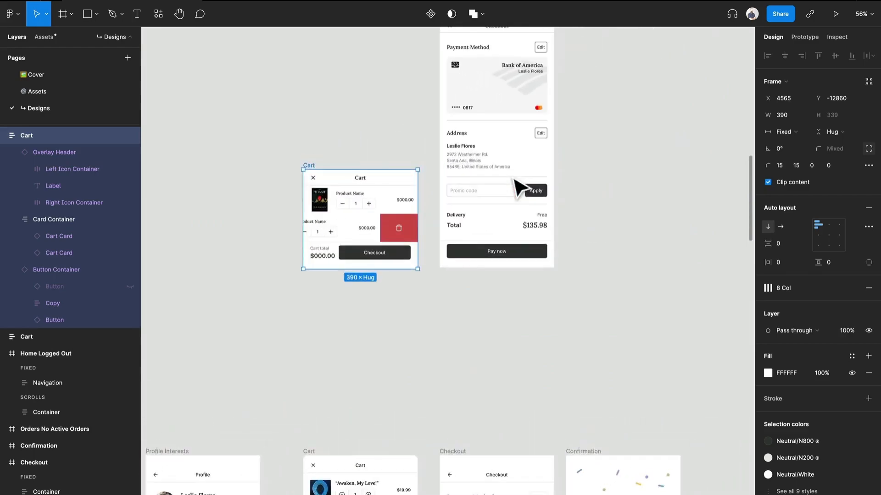
scroll(518, 188, right, 3)
scroll(520, 186, down, 1)
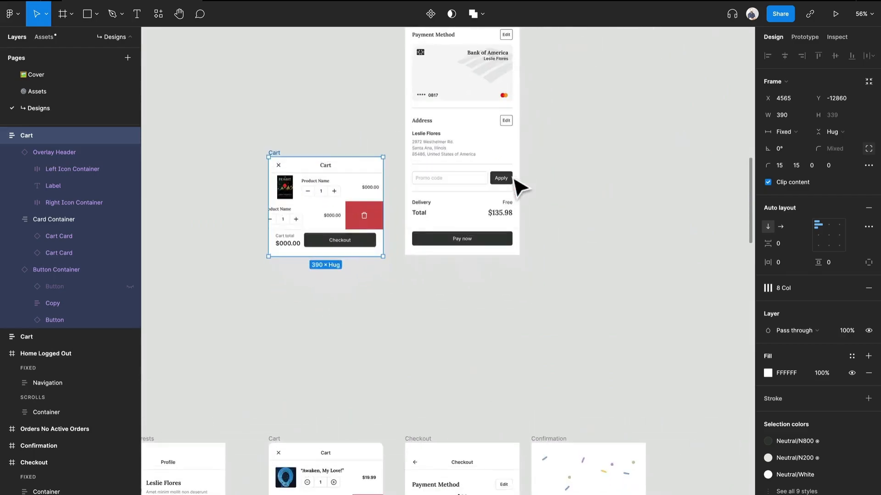
scroll(520, 186, down, 3)
scroll(518, 184, up, 3)
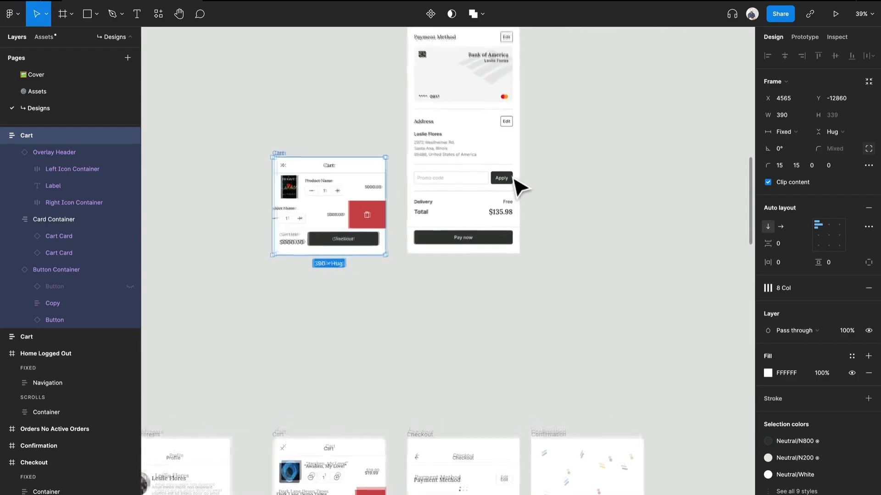
scroll(404, 229, up, 3)
scroll(408, 252, right, 3)
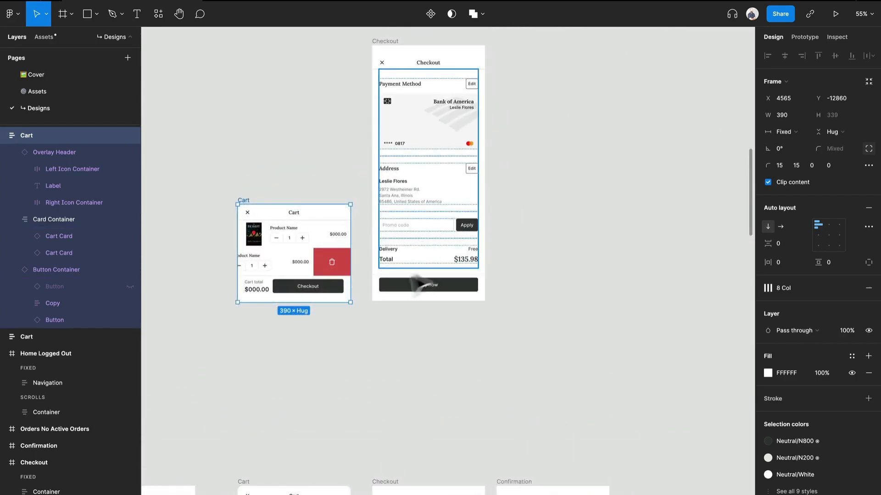
double_click(383, 62)
double_click(383, 63)
click(408, 59)
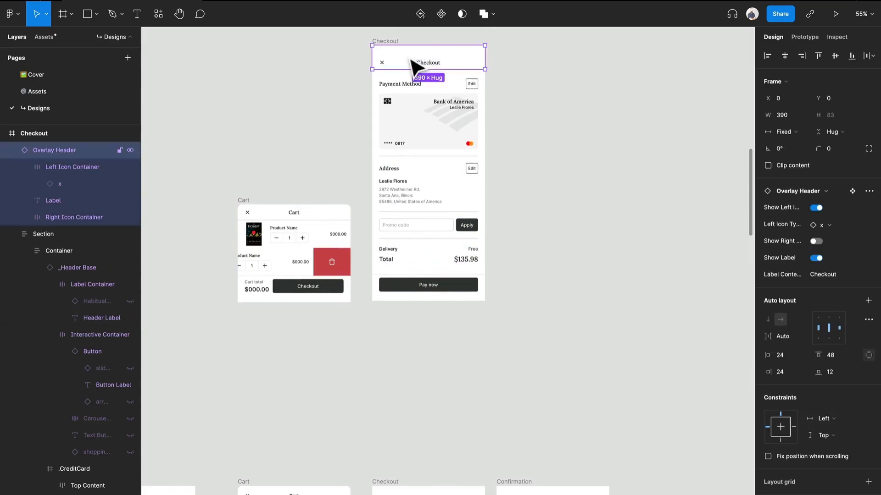
click(830, 222)
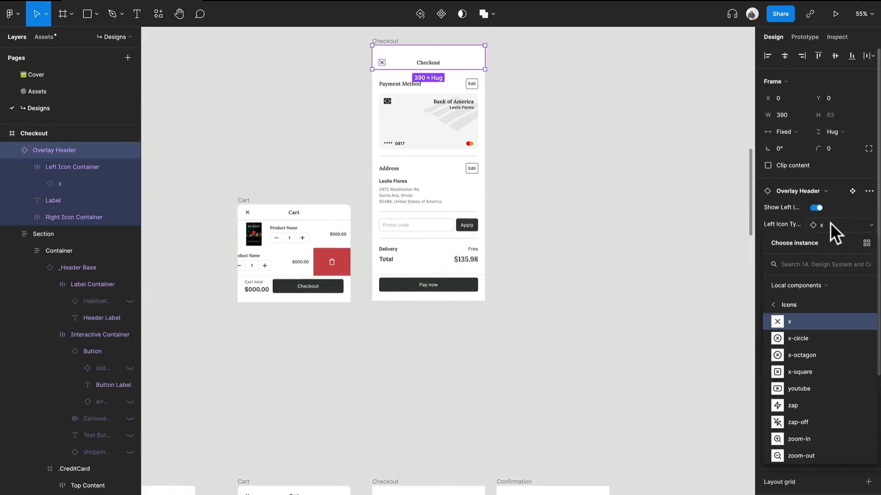
text(arrow)
key(Tab)
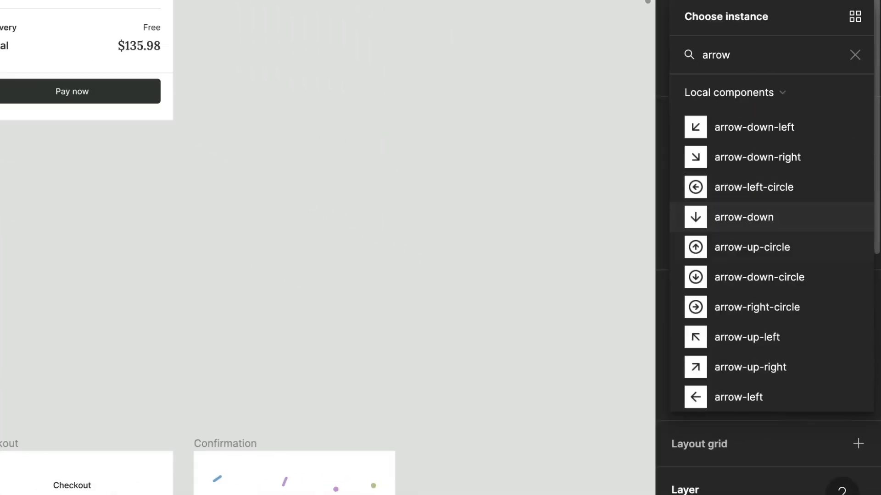
key(Down)
key(Down)
key(Return)
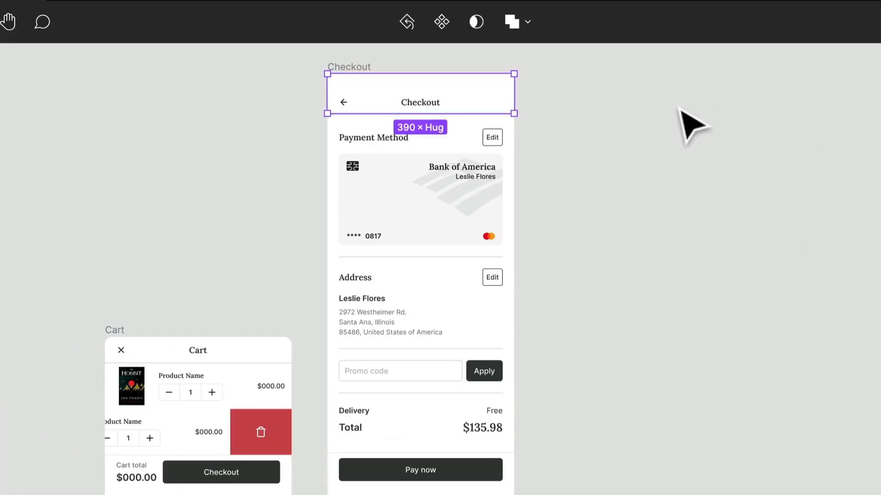
click(680, 110)
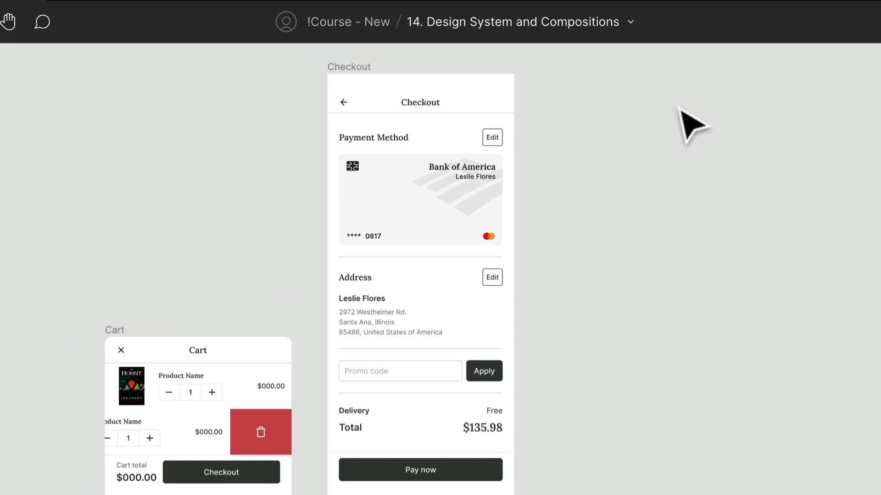